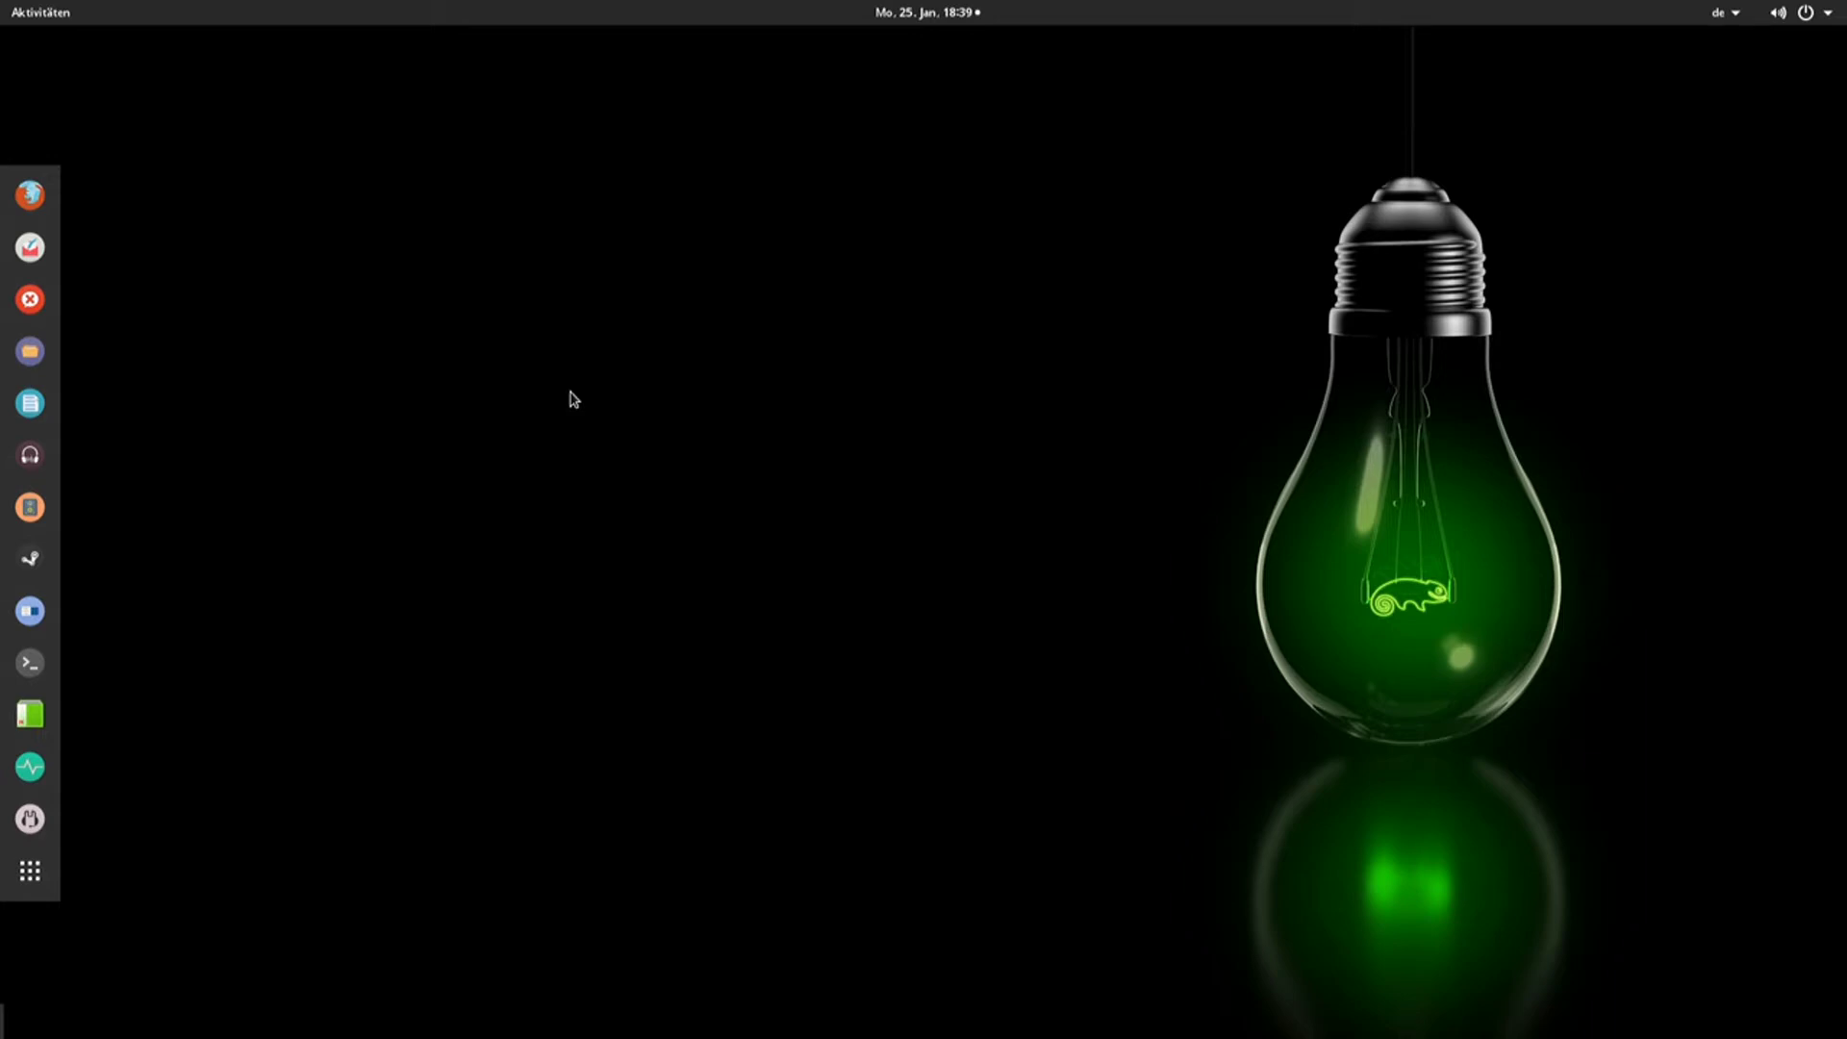
- Launch Blender 2.76 by searching 'blend' in GNOME Activities
key(super)
text(bl)
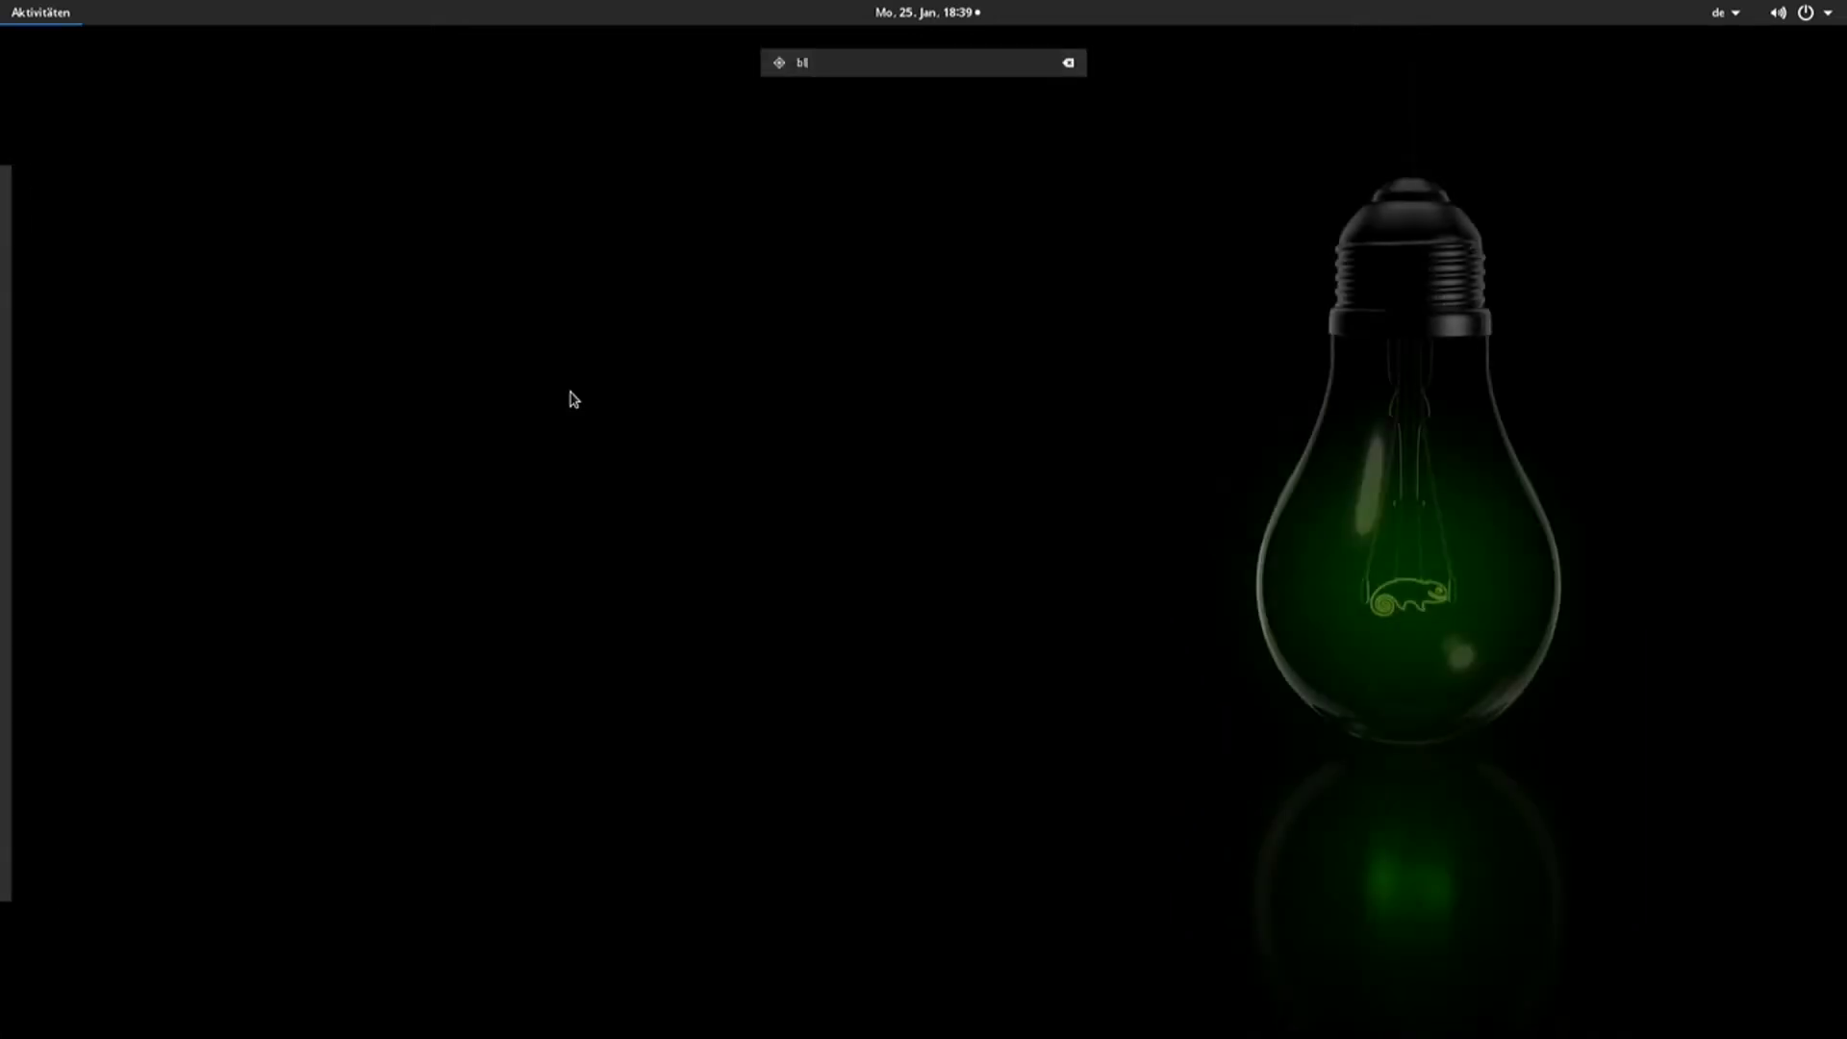
text(ended)
key(Return)
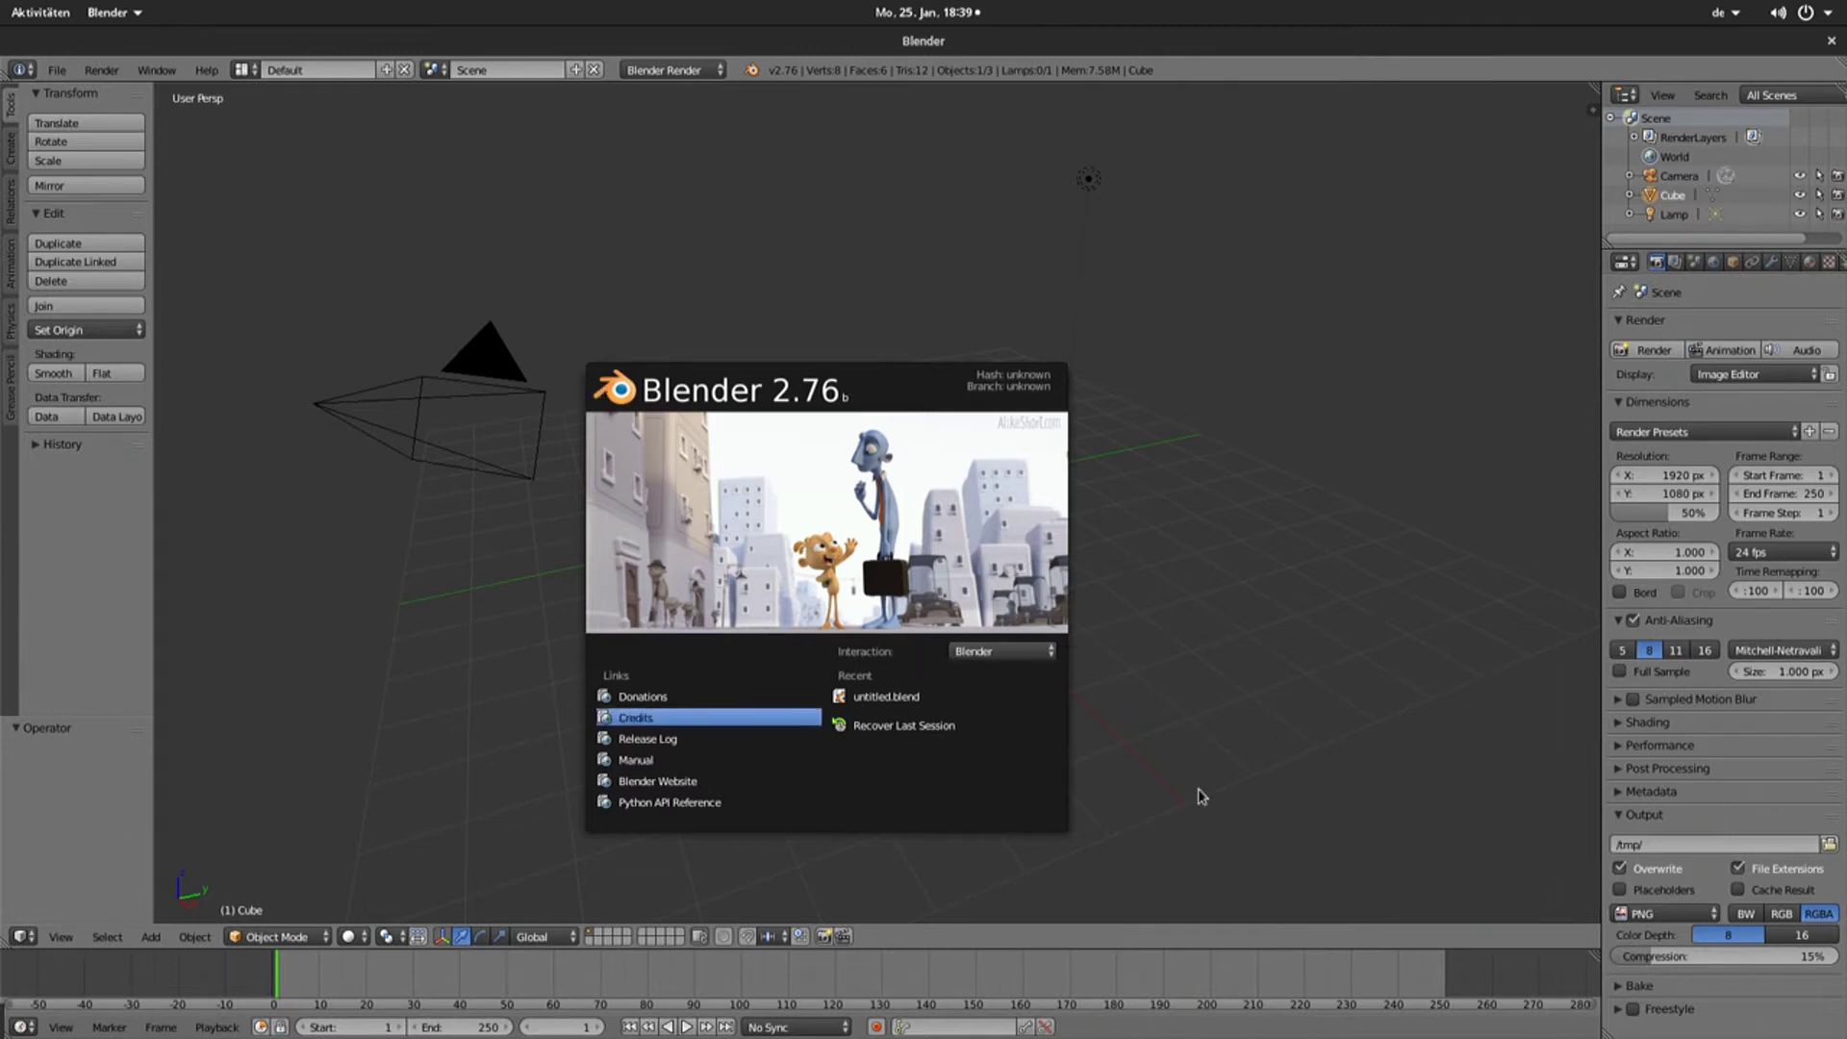
- Dismiss the splash screen and shift the default cube up and to the right
click(558, 404)
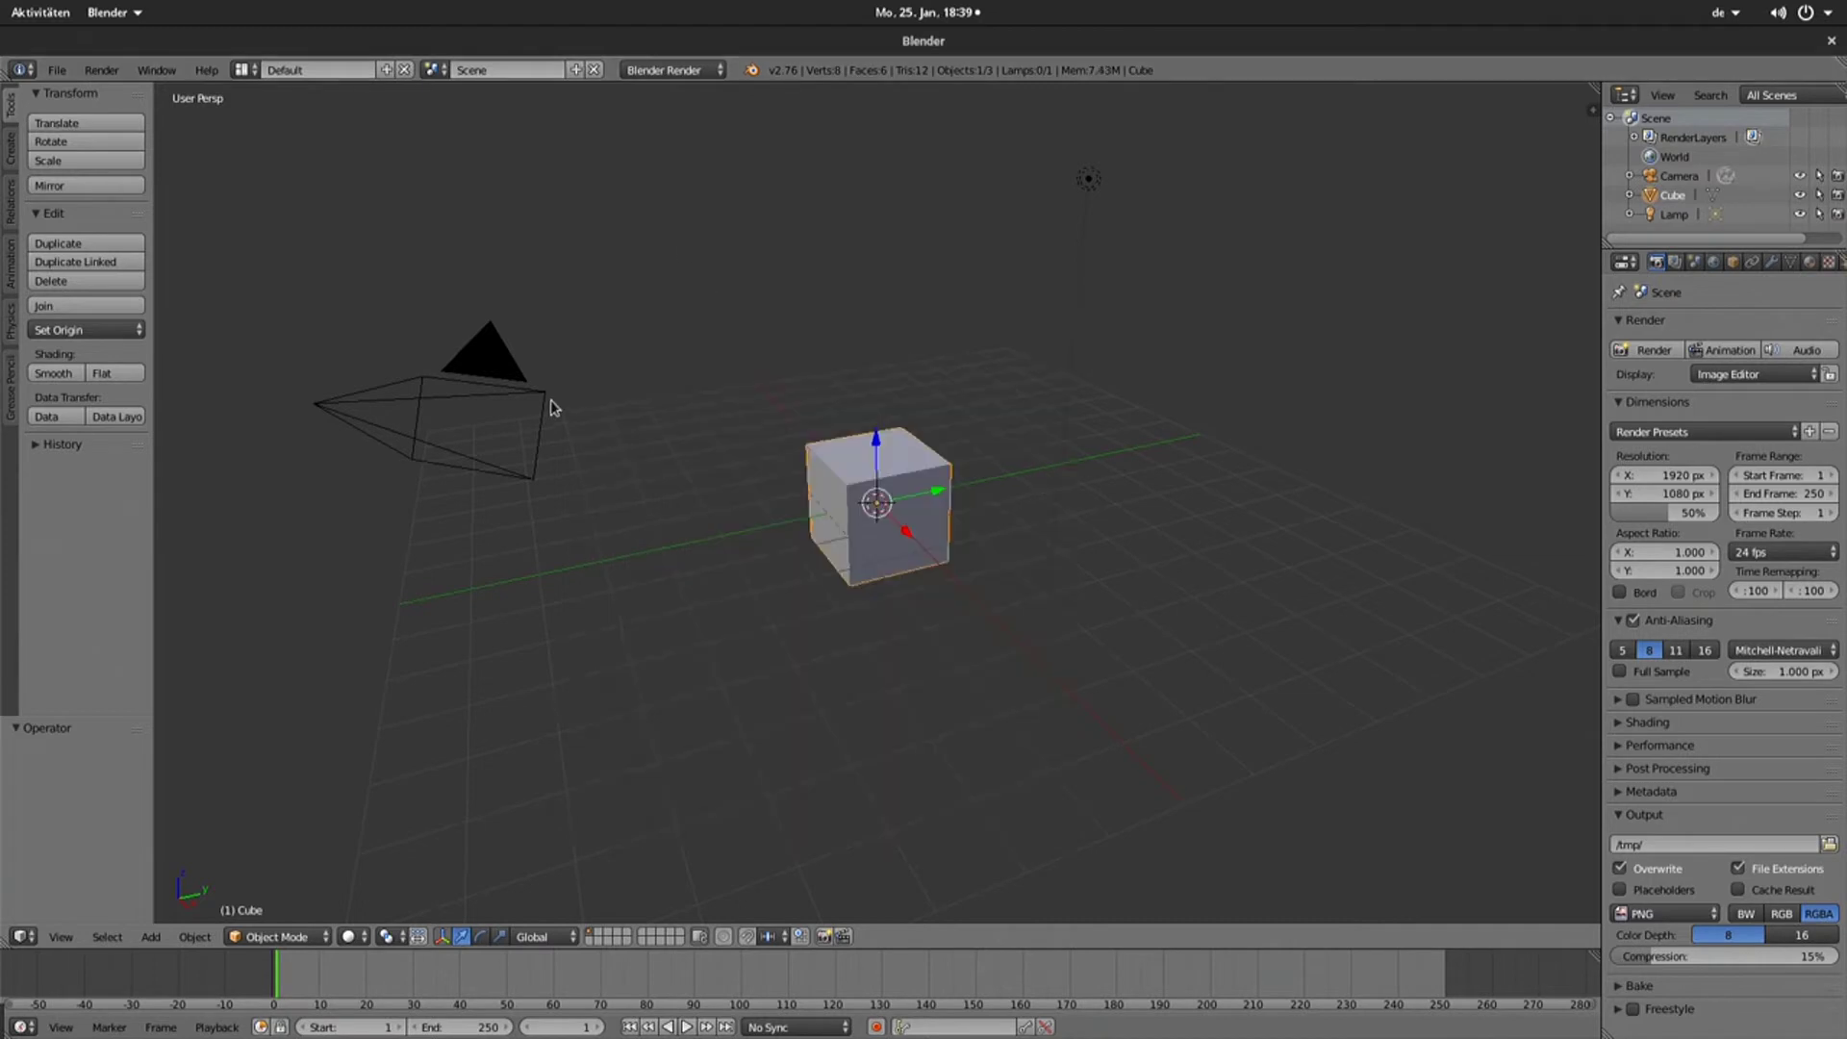
key(g)
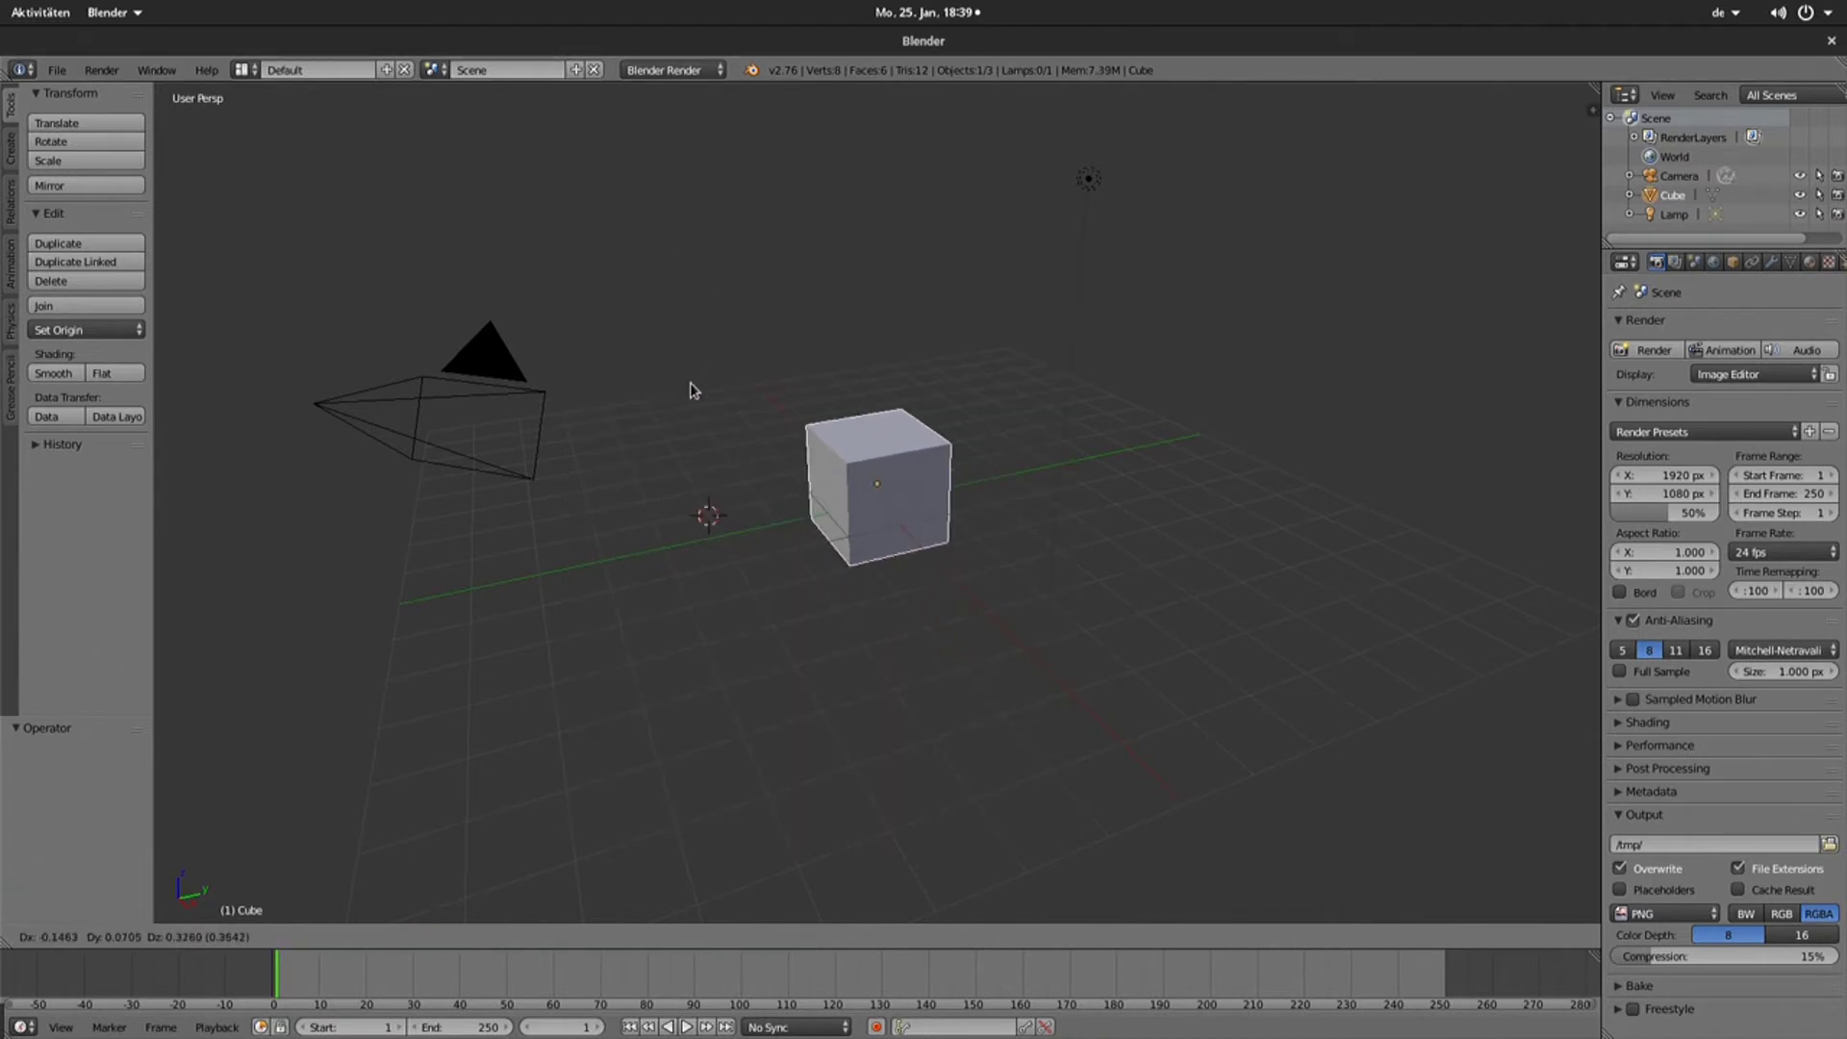
key(y)
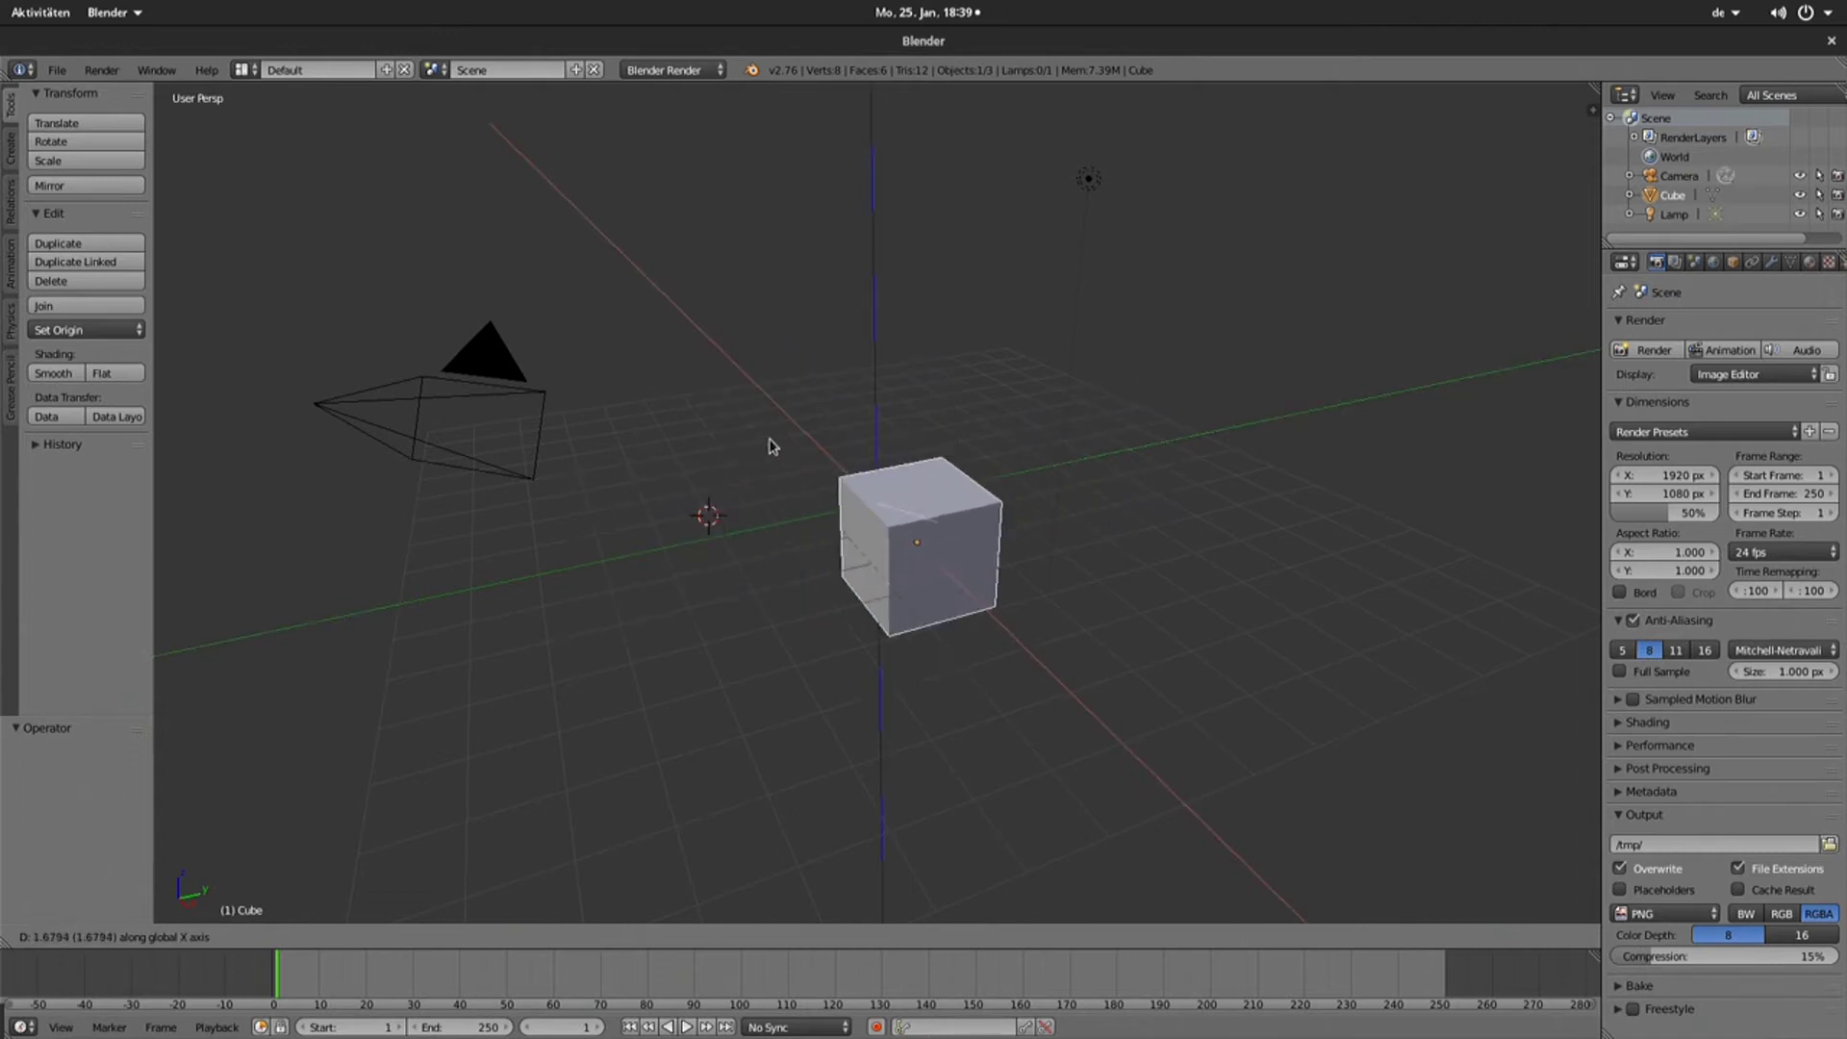
key(z)
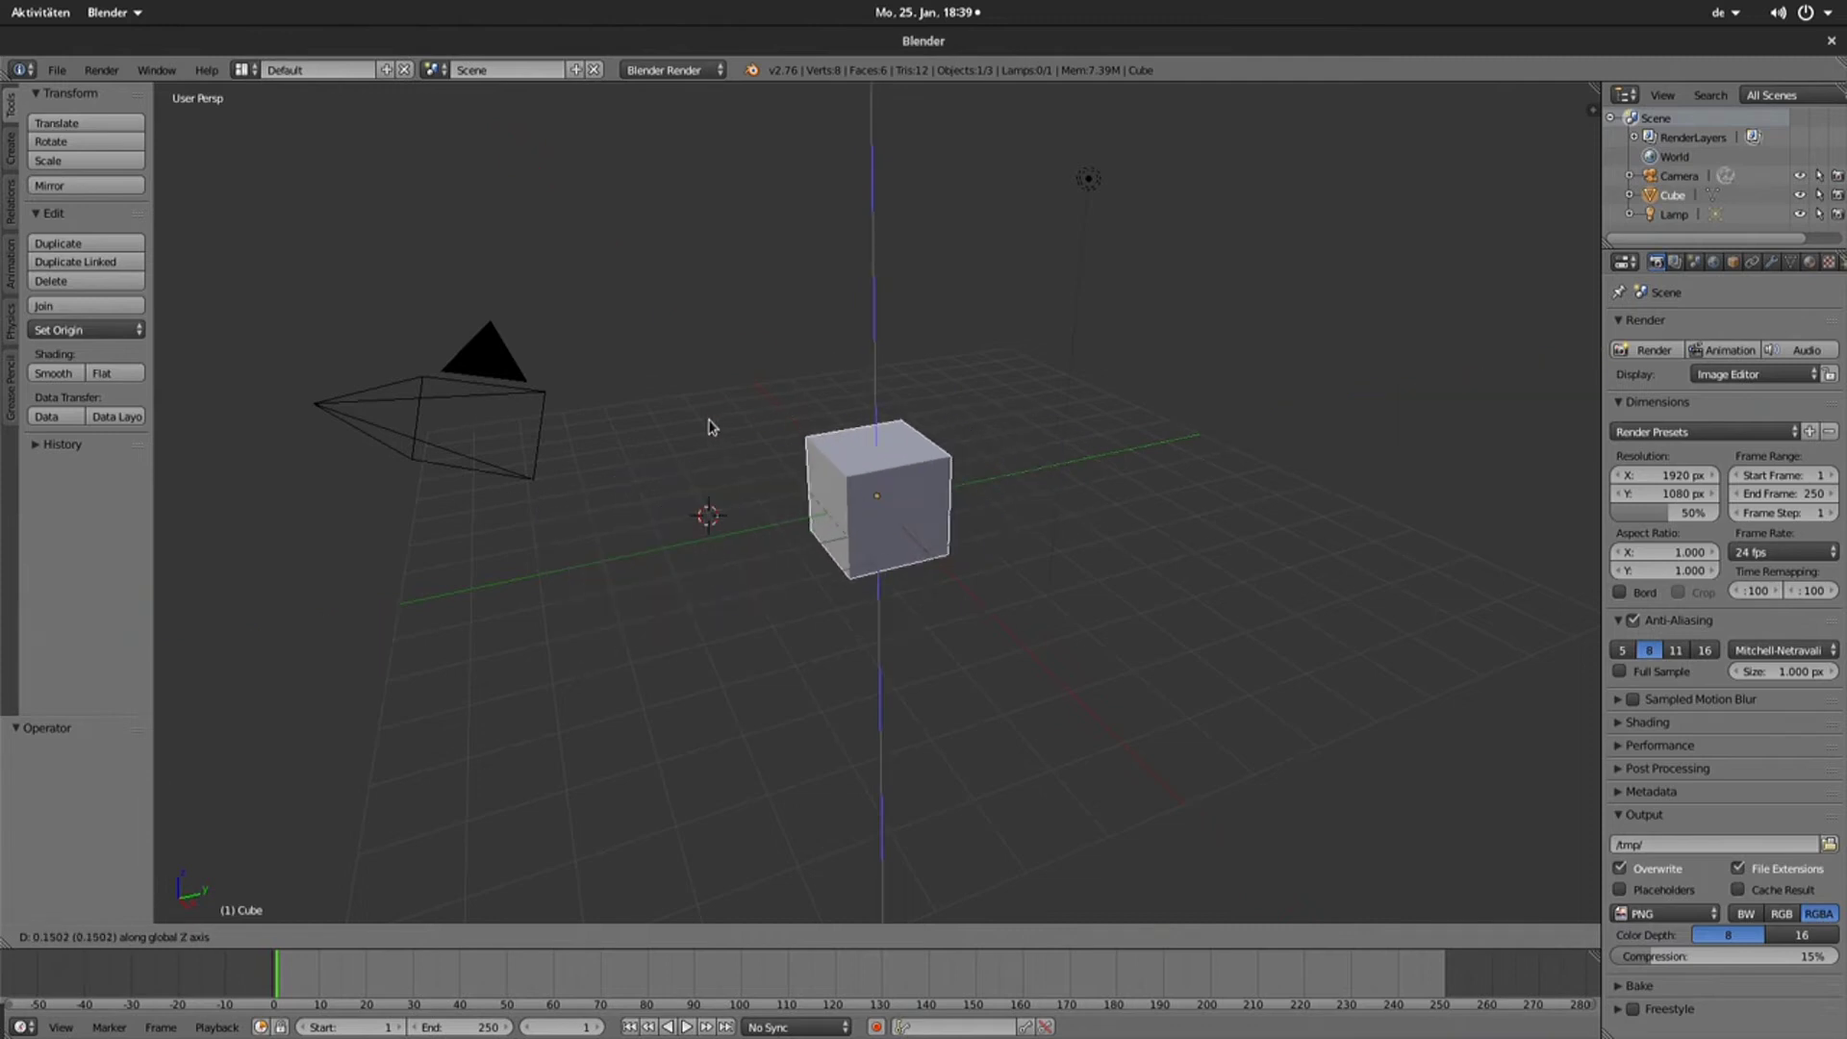
right_click(678, 444)
click(667, 464)
drag(876, 502, 914, 486)
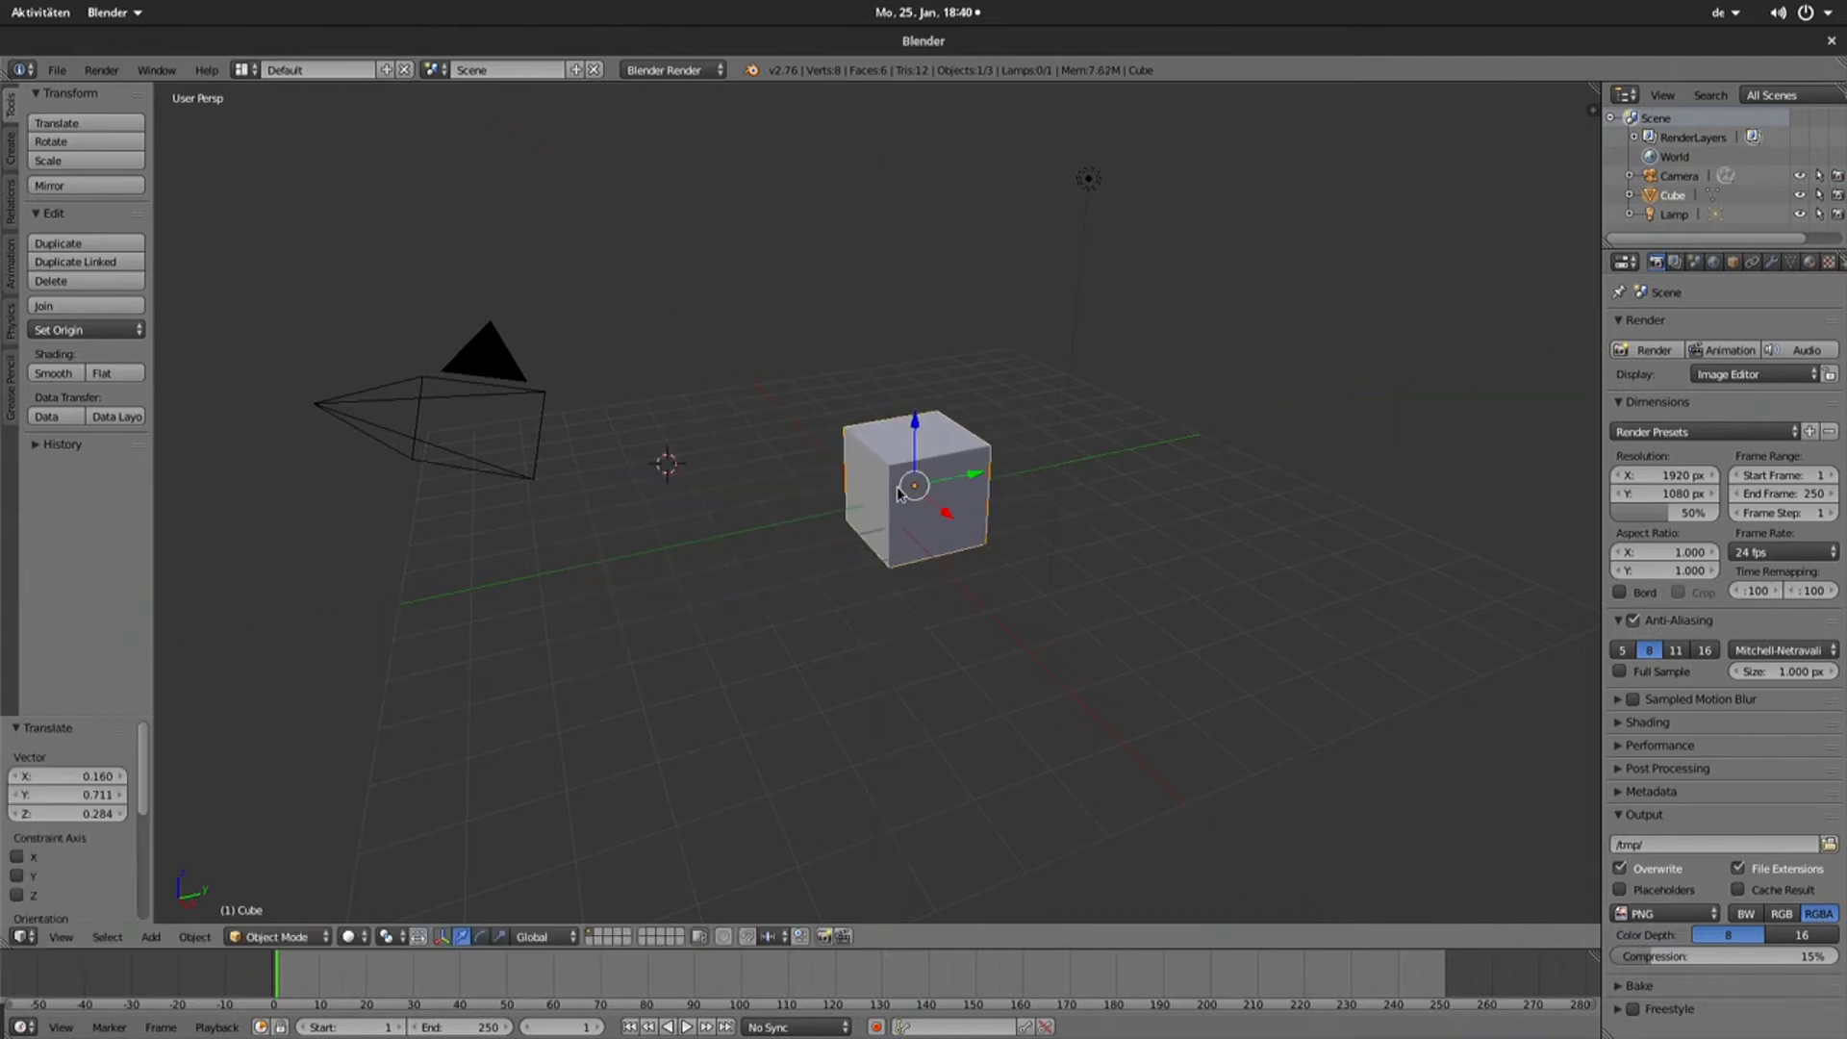
- Nudge the cube along the Z and X axes, then deselect everything
click(1088, 185)
key(g)
key(z)
right_click(901, 401)
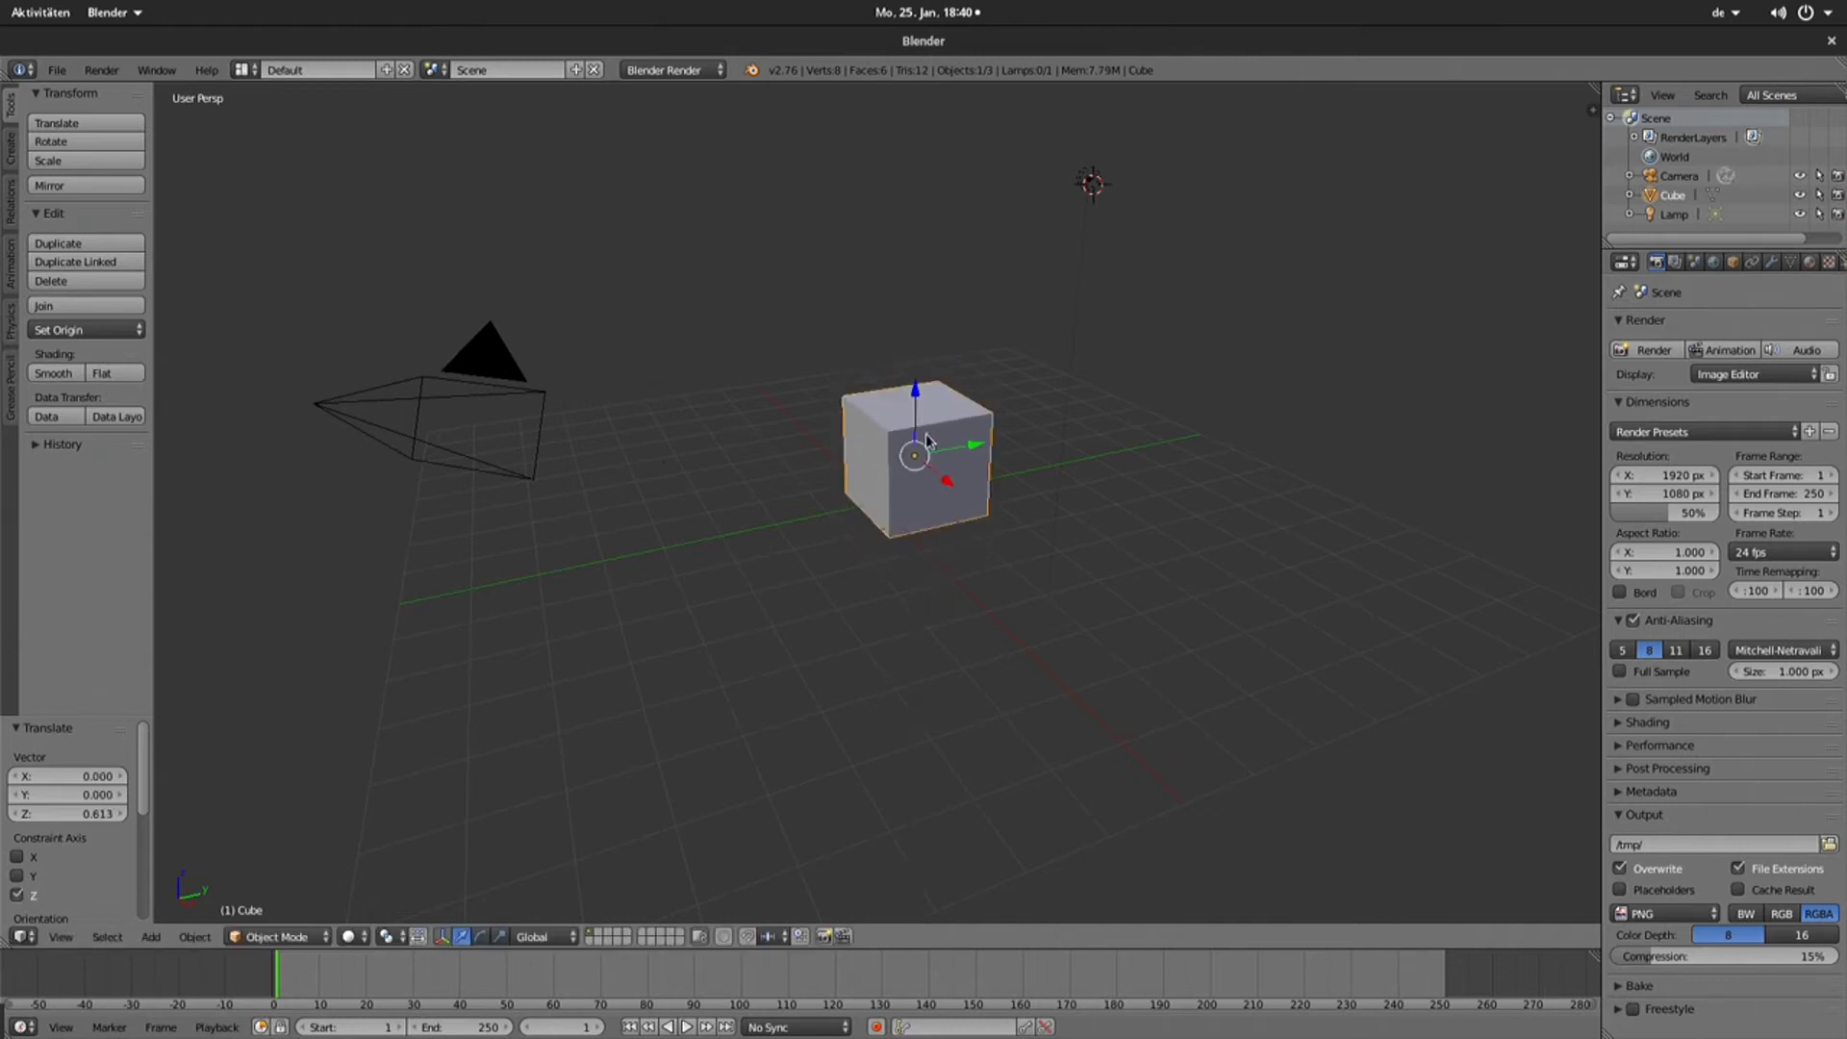
drag(945, 473, 911, 467)
key(a)
key(x)
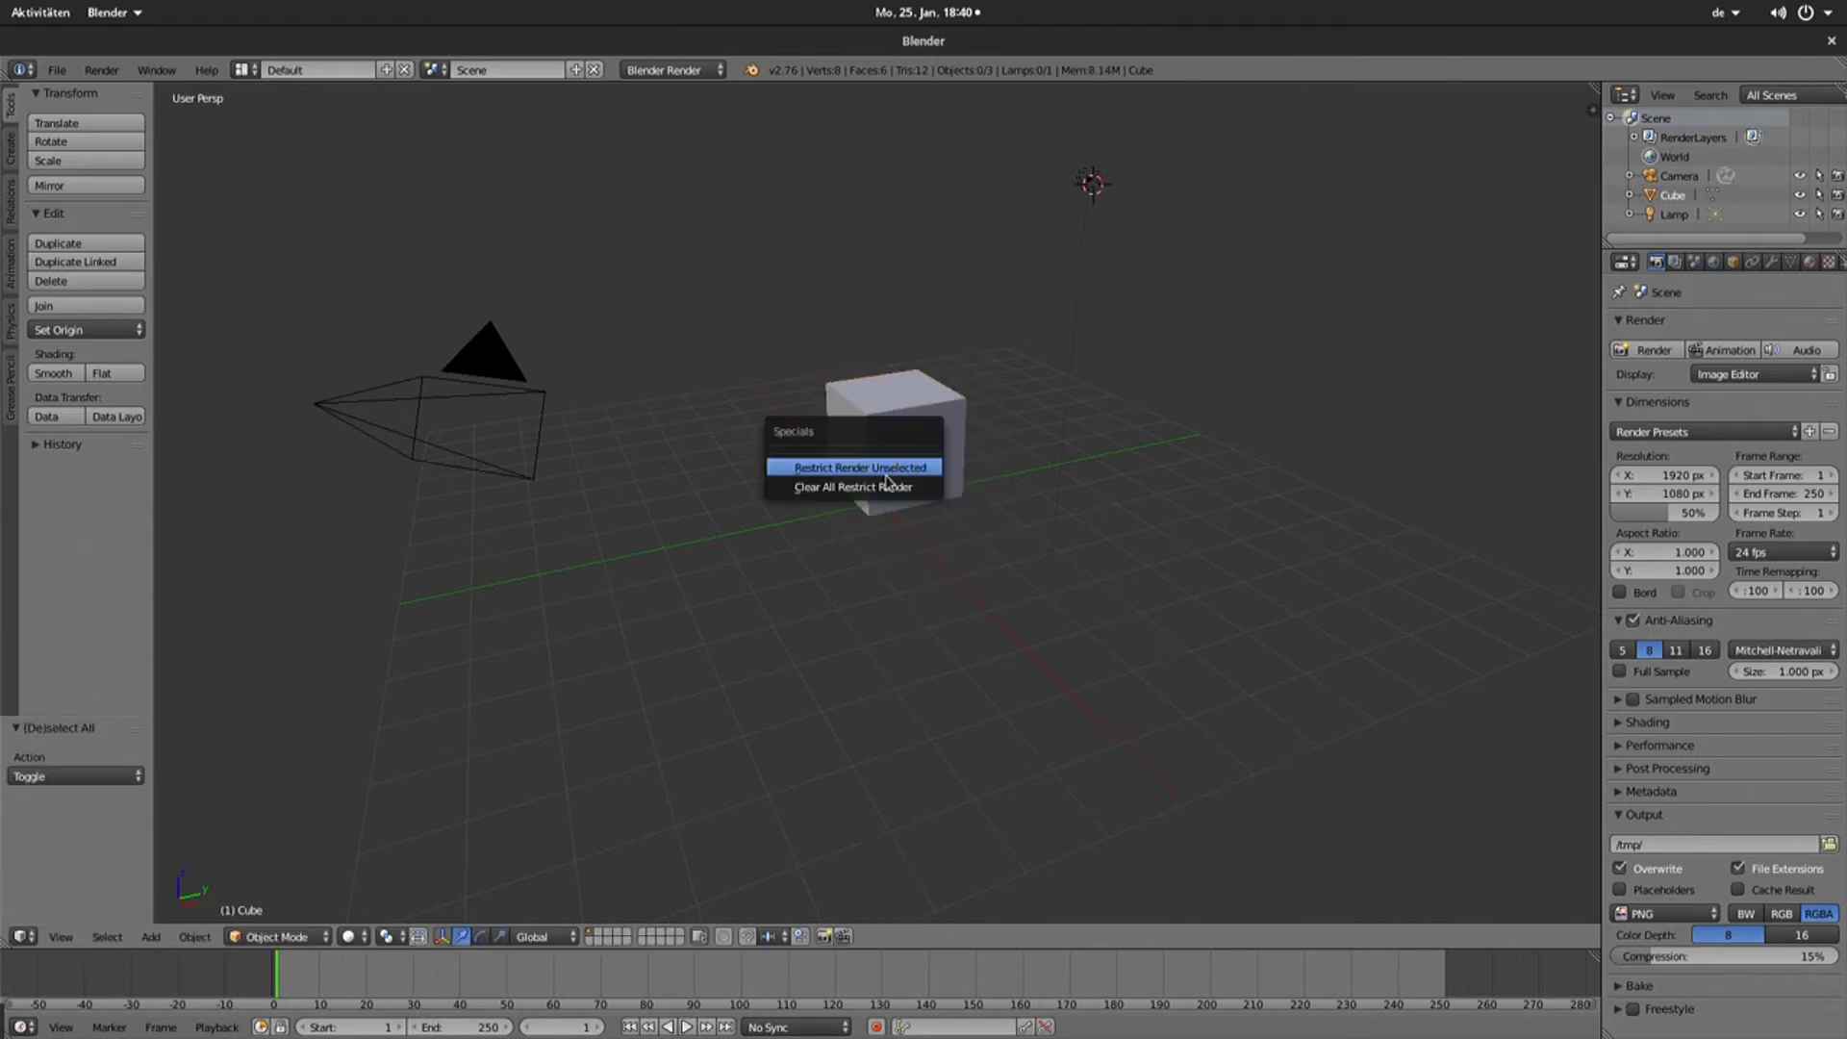
- Grab the camera and cancel the move, then place the 3D cursor on the cube's front face
click(493, 365)
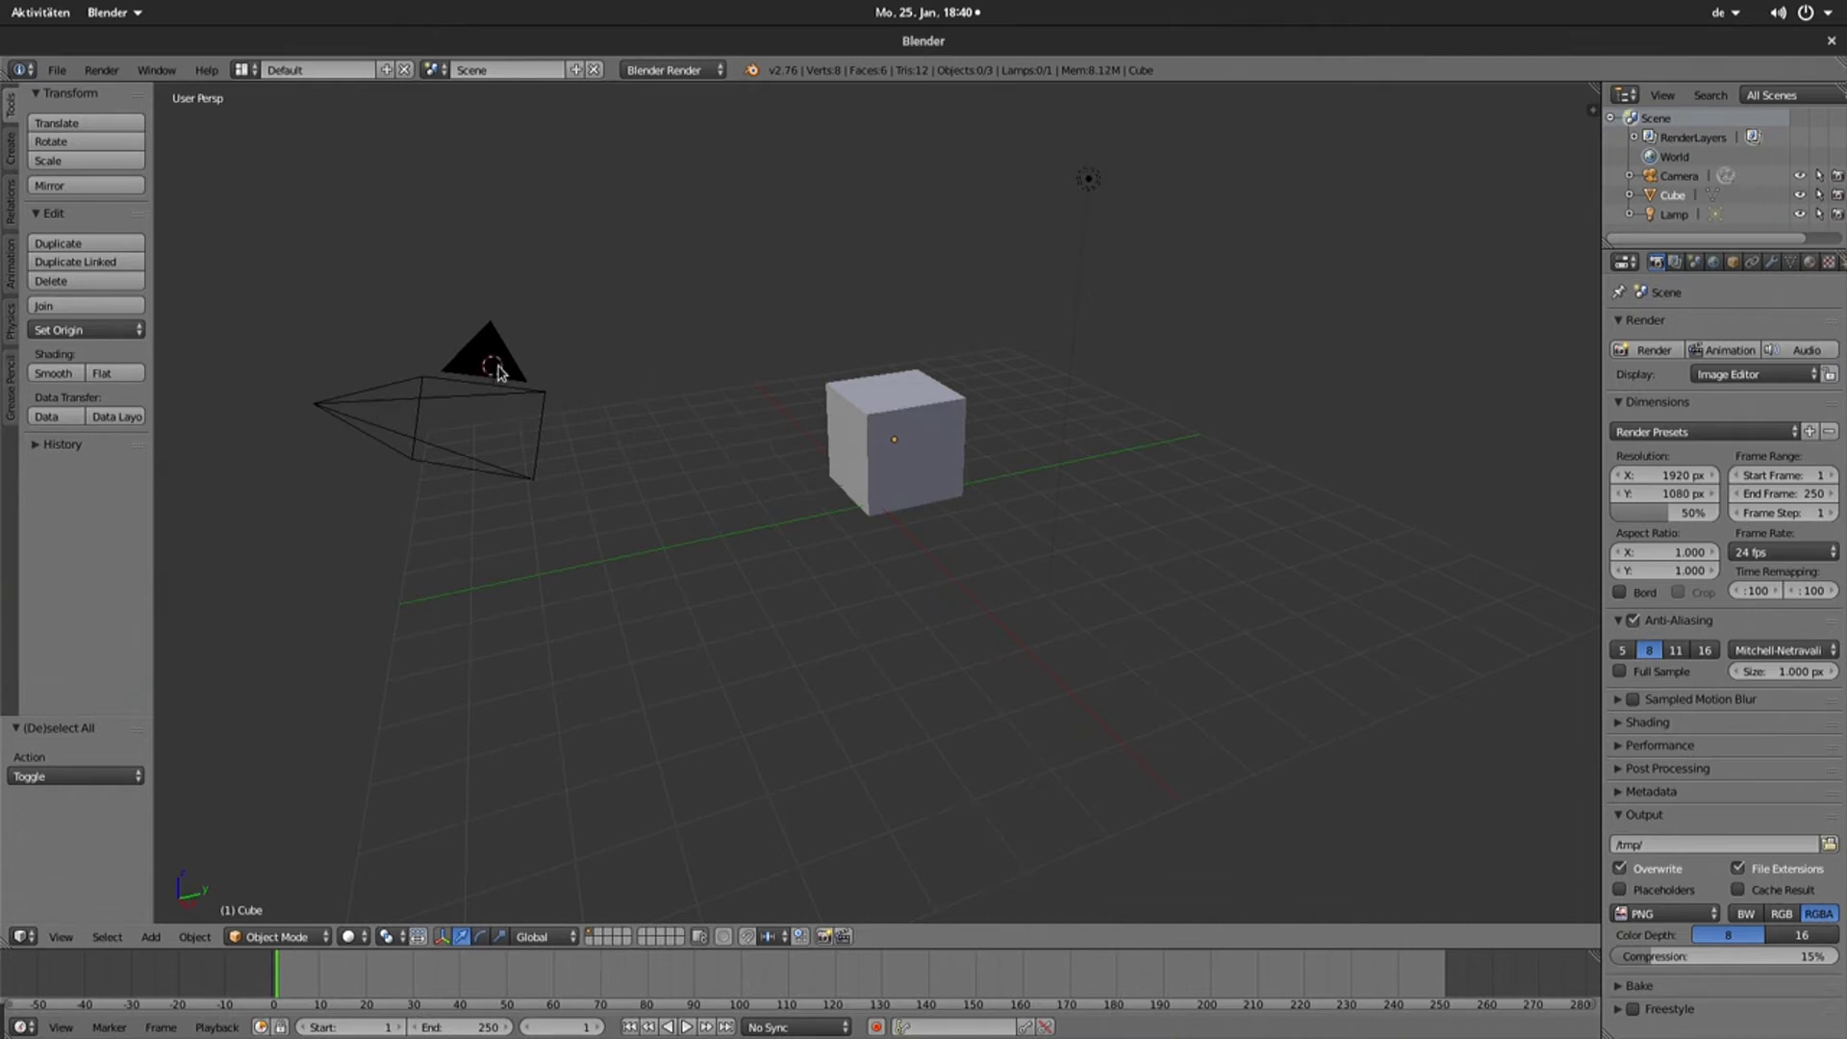
right_click(494, 425)
key(g)
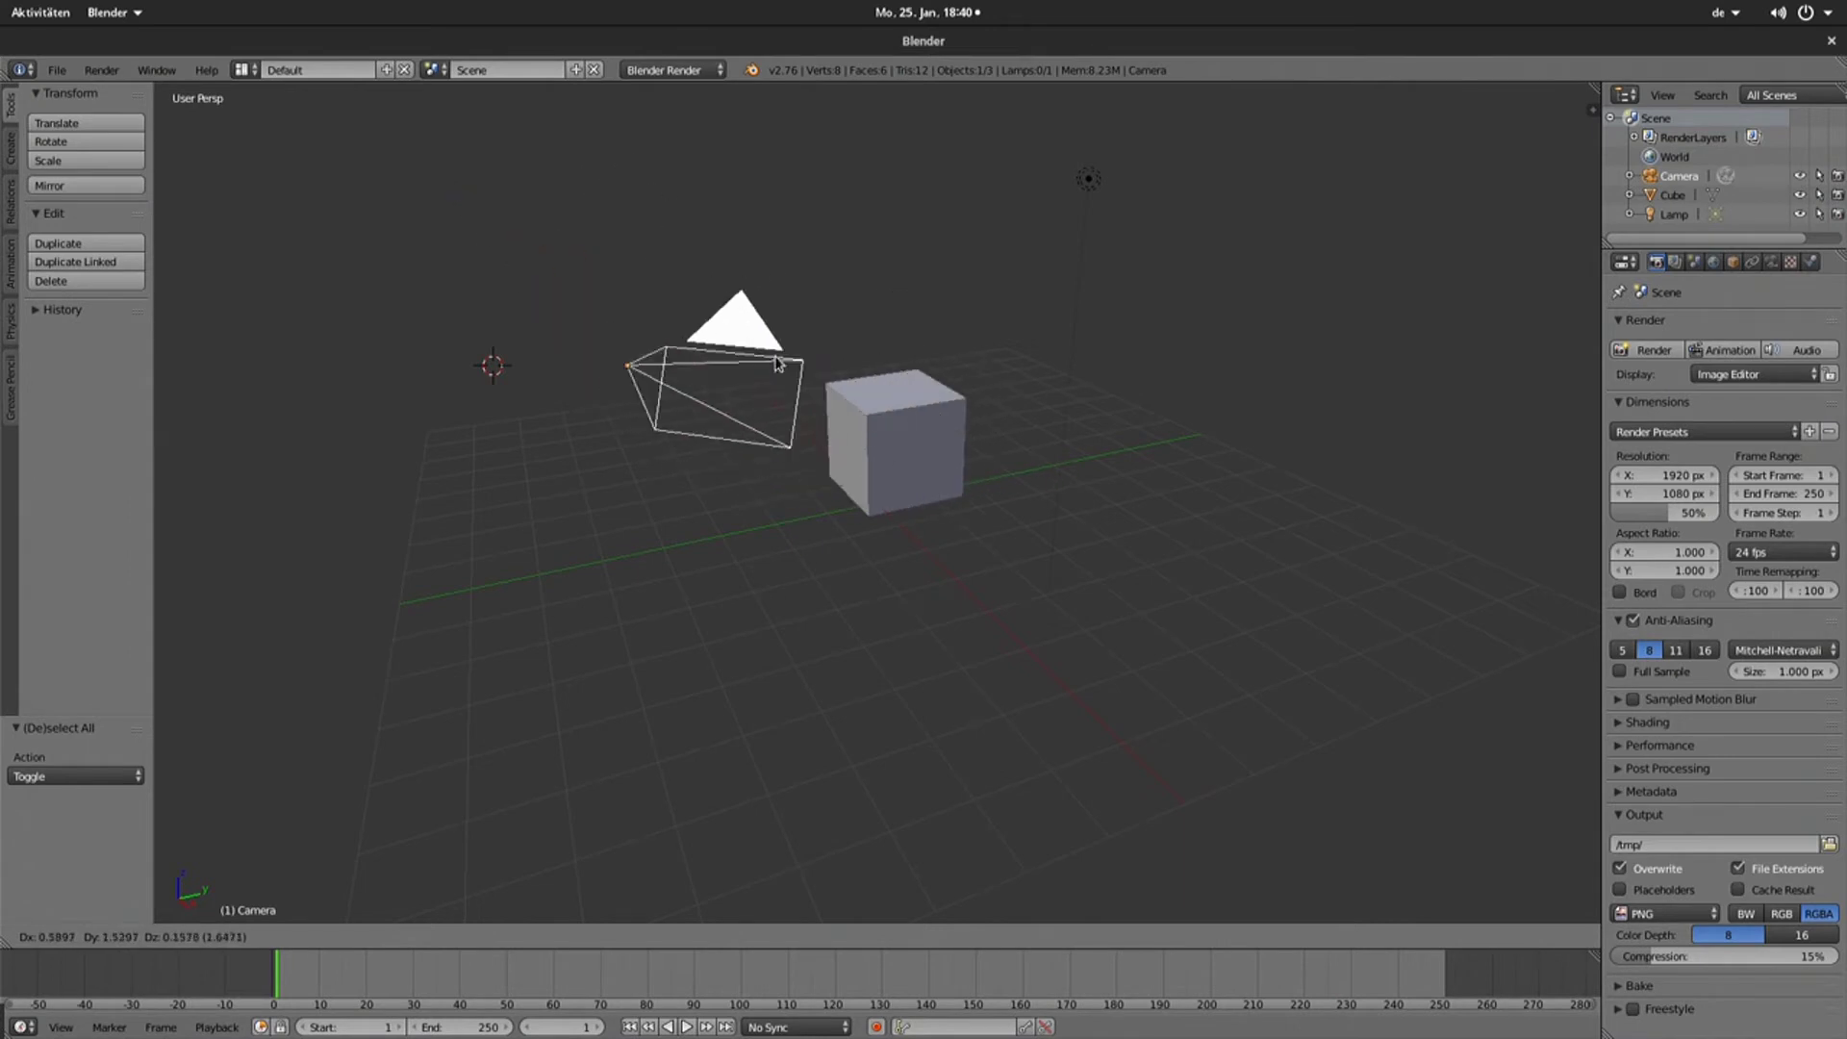
key(Escape)
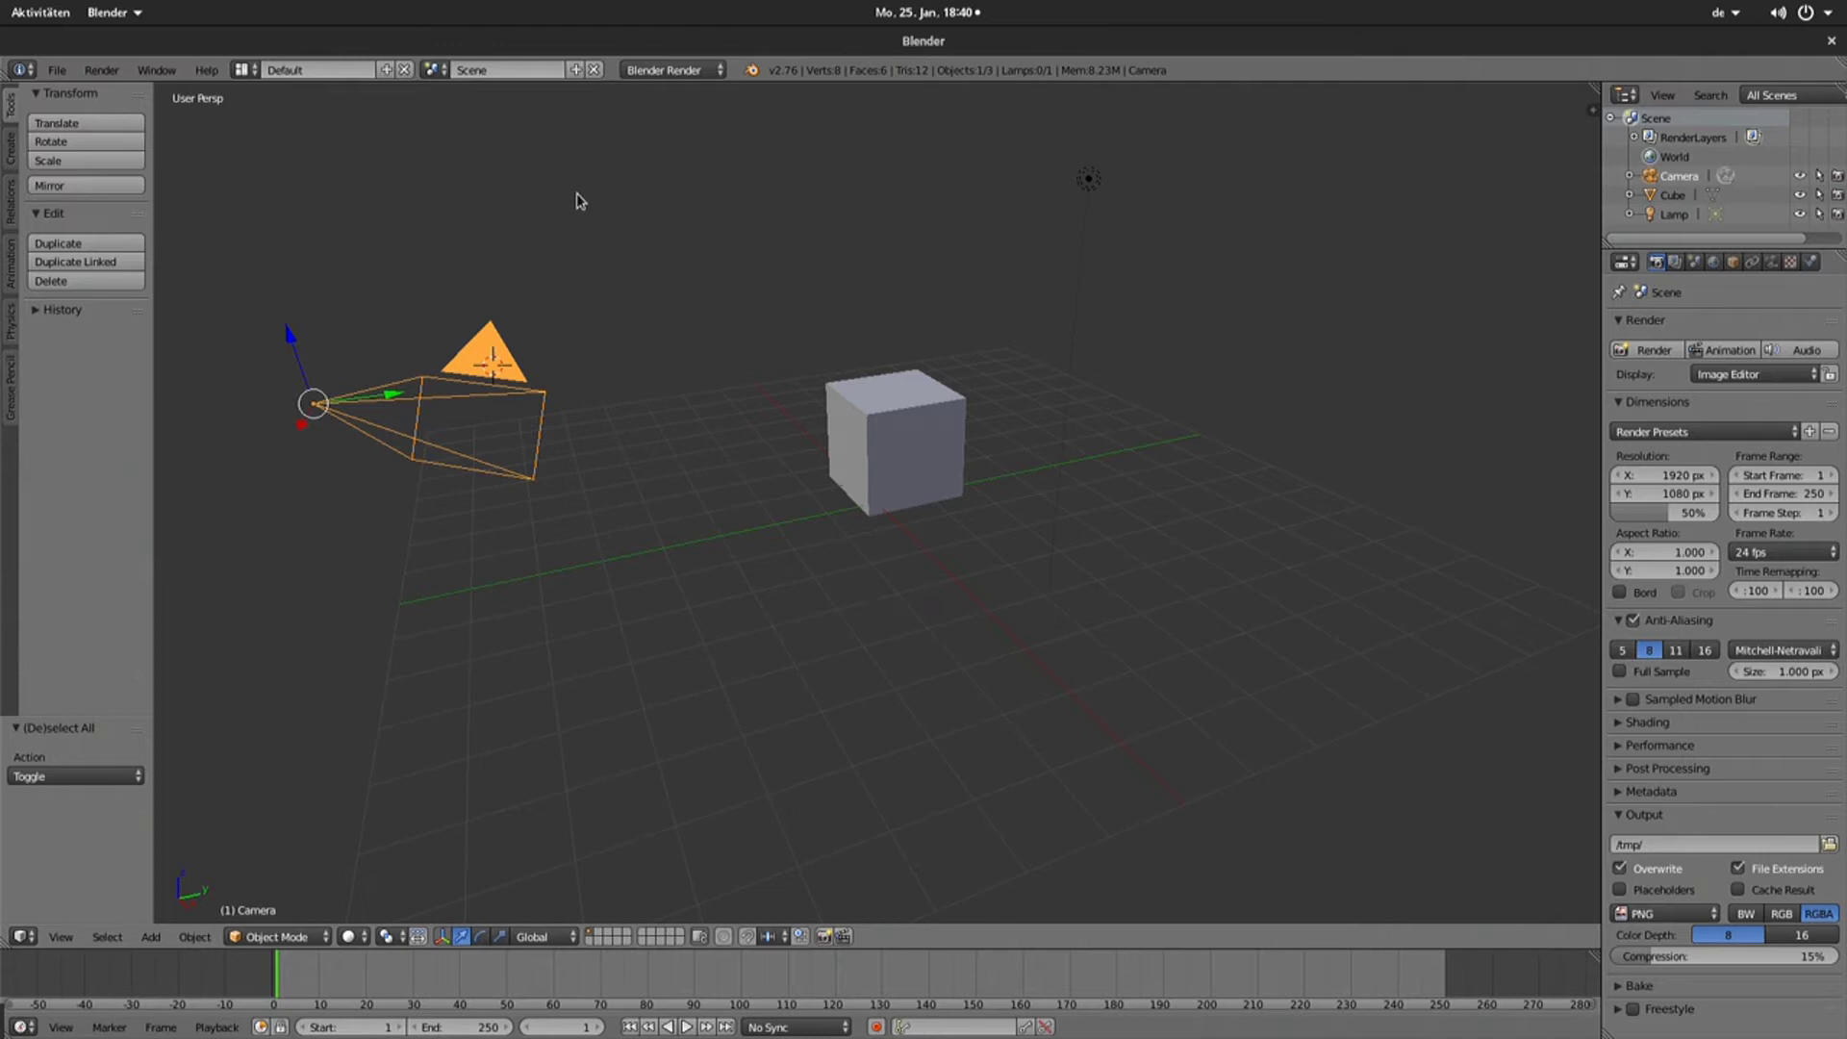
click(909, 454)
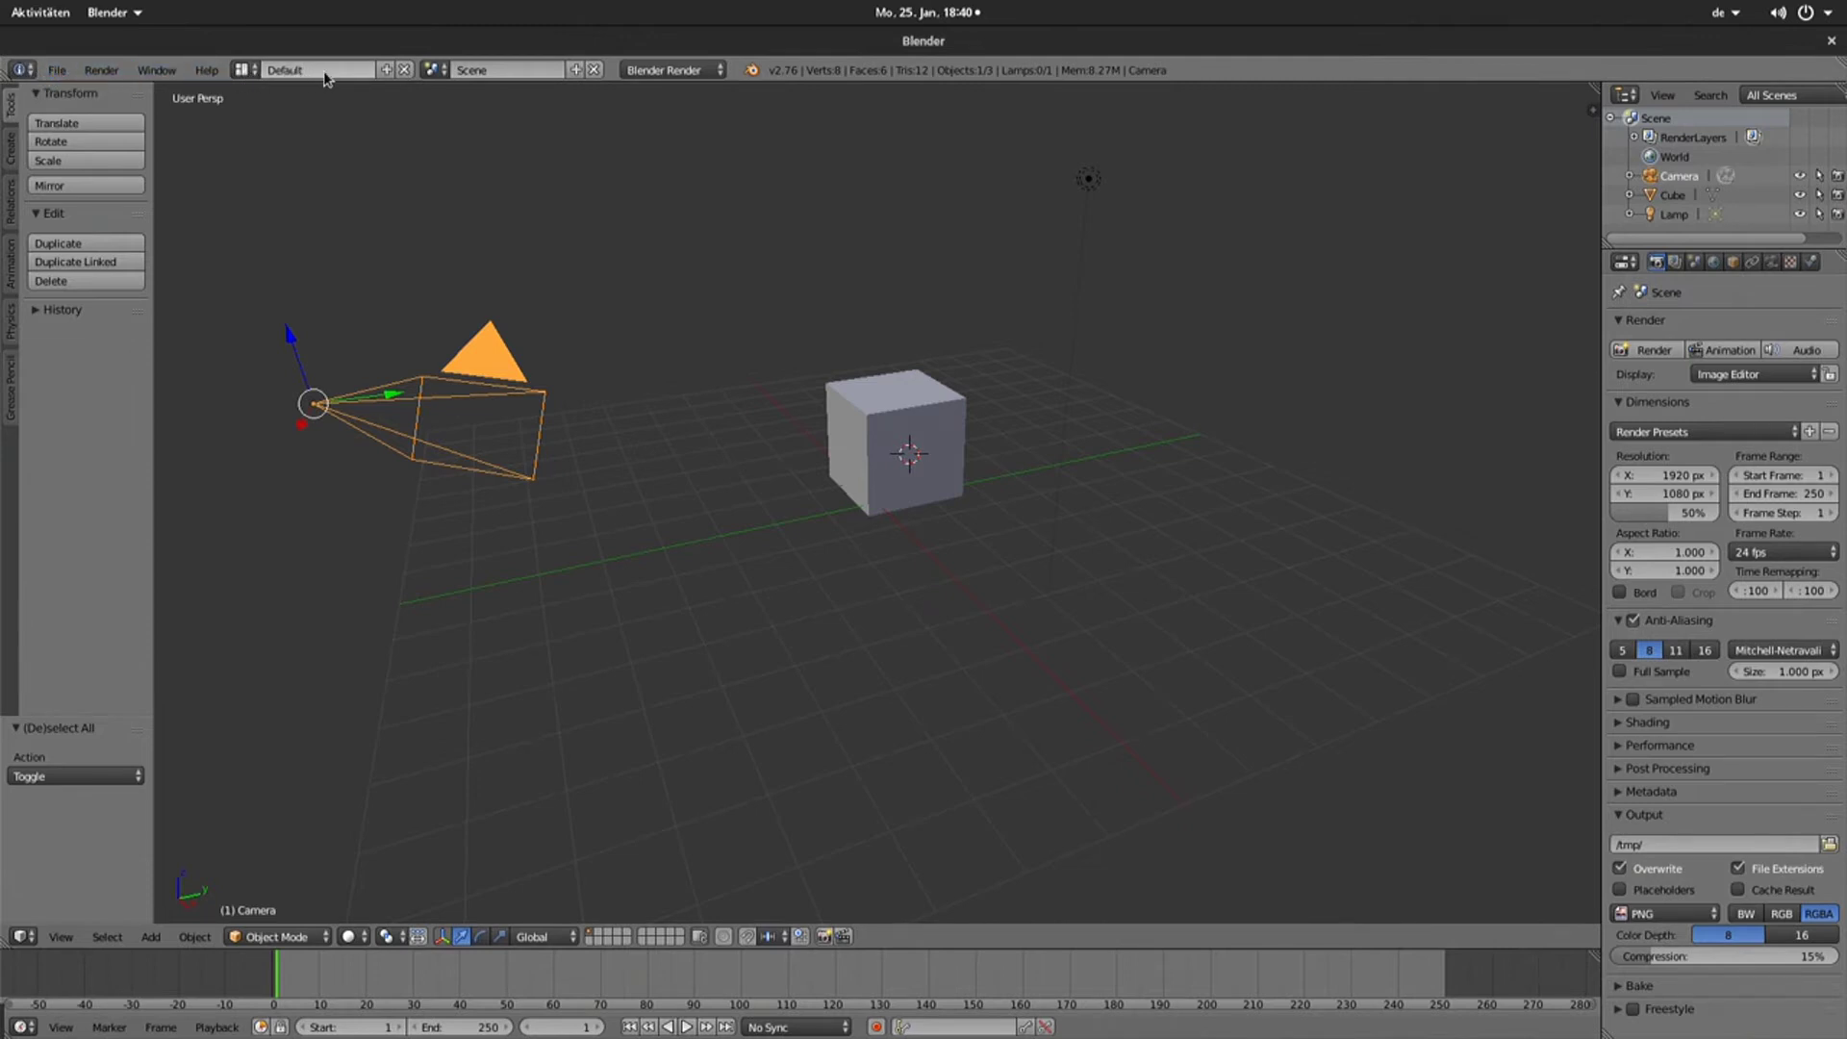
- Switch to the 3D View Full layout and orbit to see the cube's top
click(252, 71)
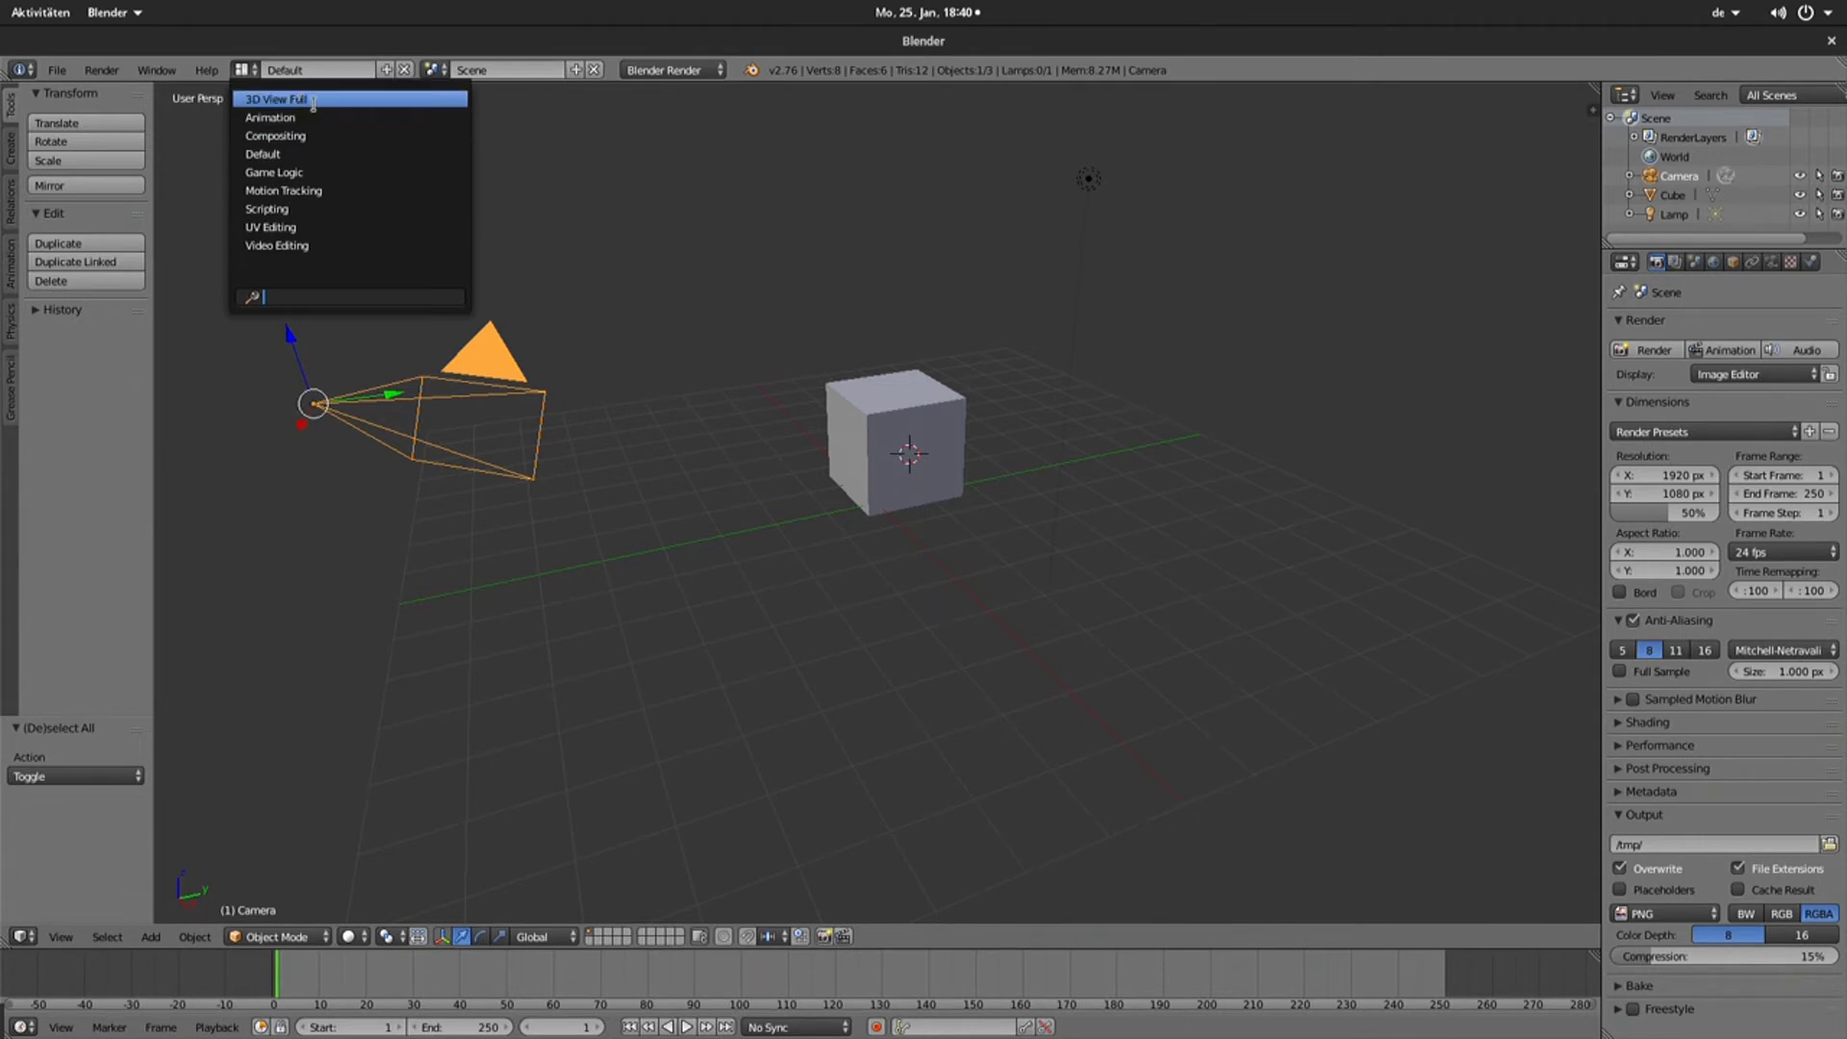
click(288, 99)
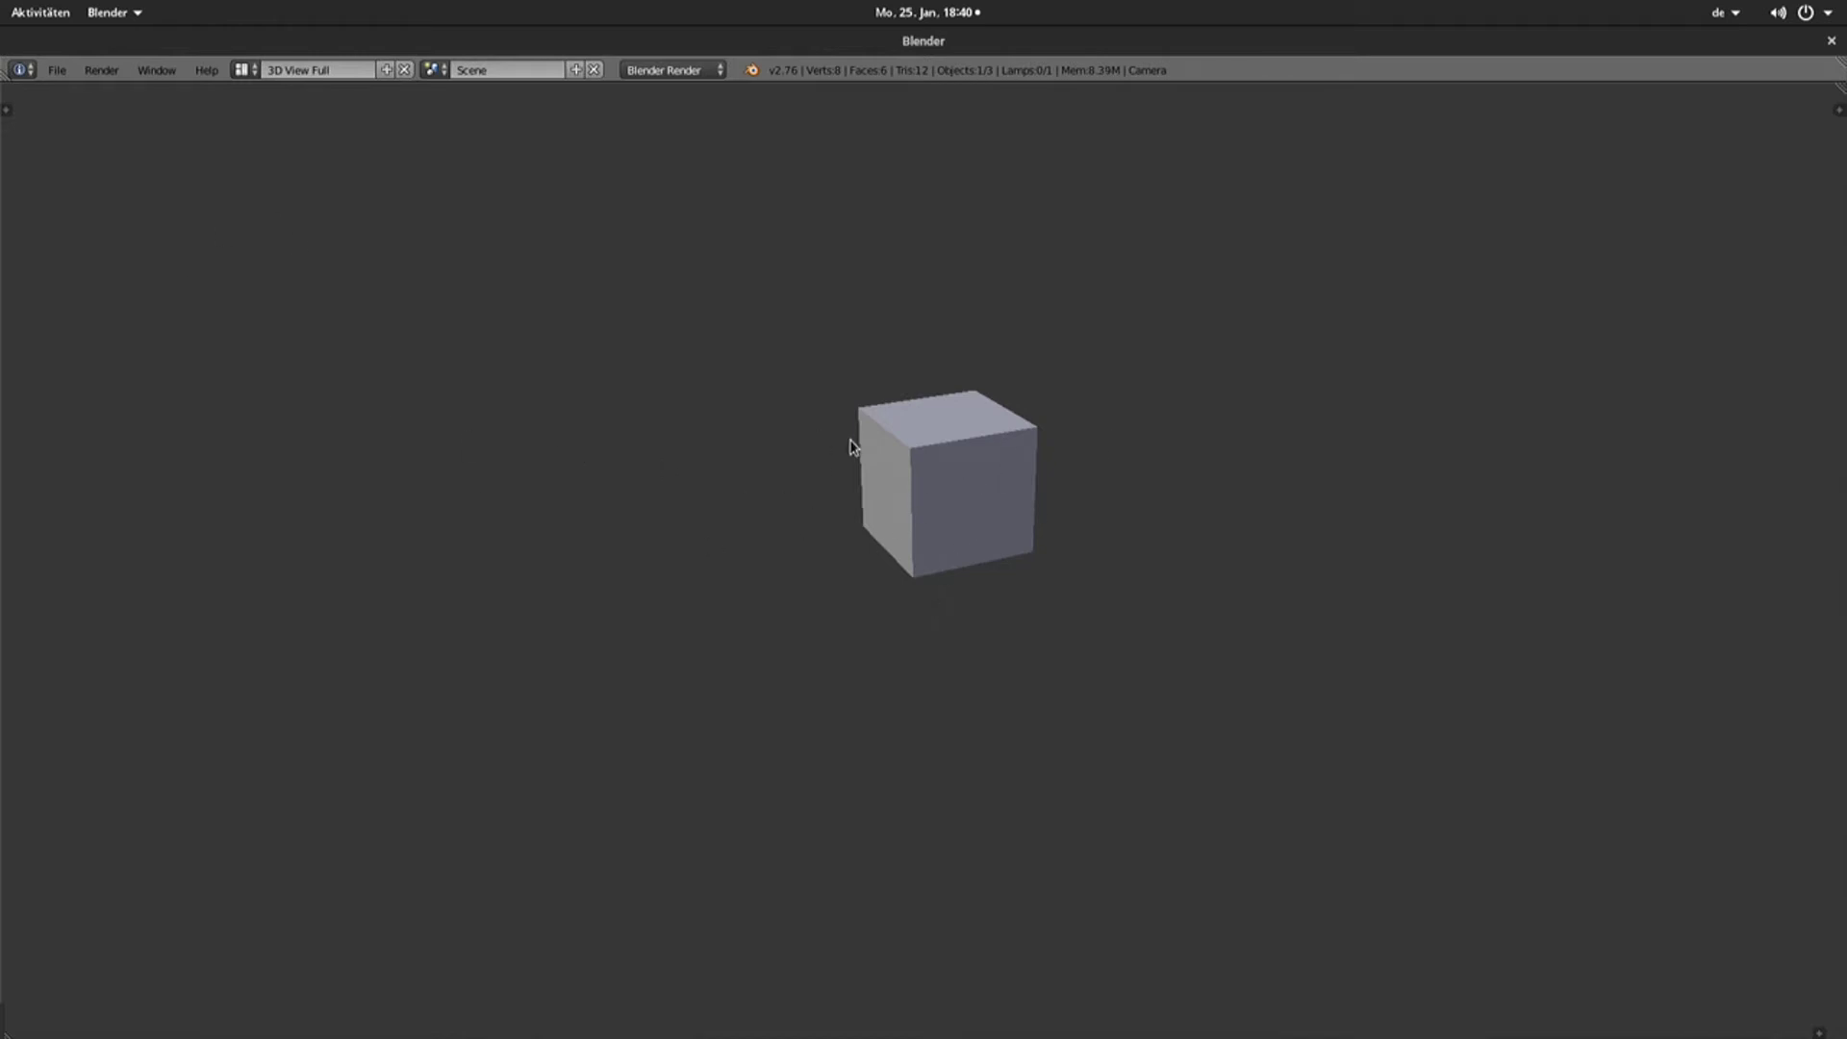
middle_drag(851, 447, 894, 423)
- Switch the screen layout to Animation, then to Video Editing
click(244, 69)
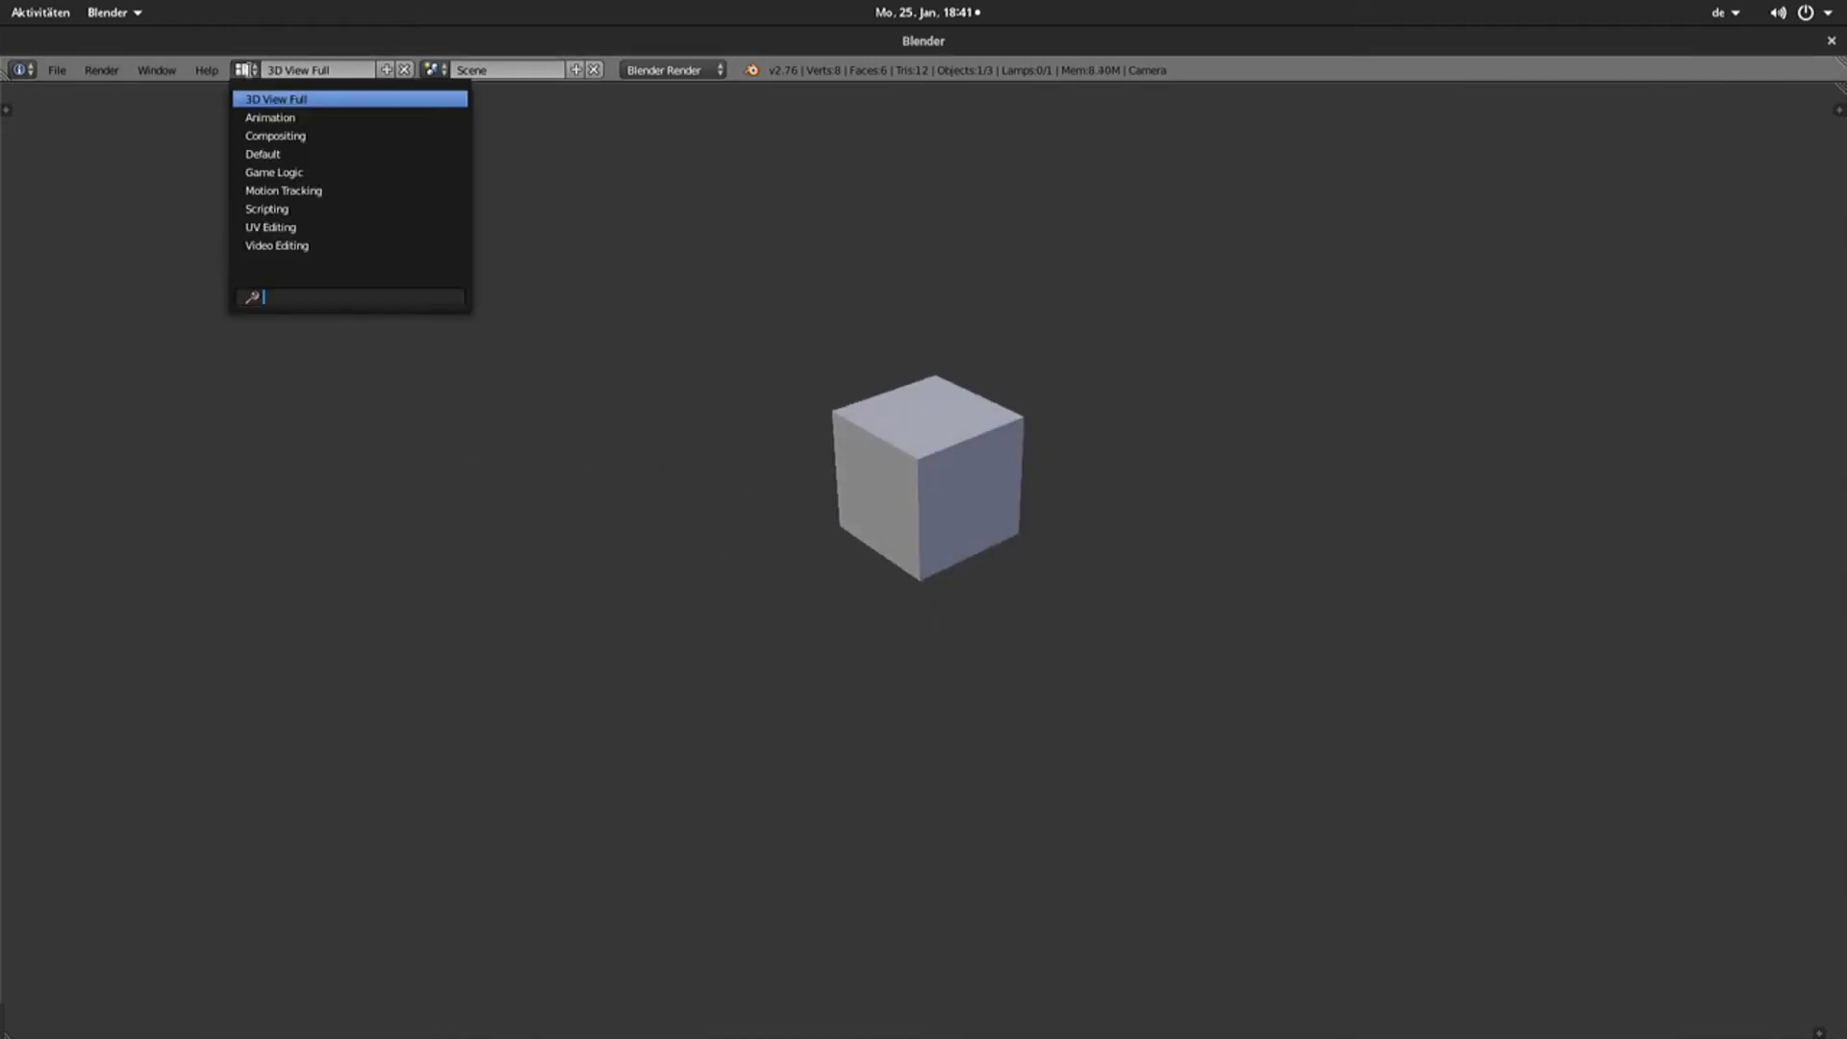
click(277, 117)
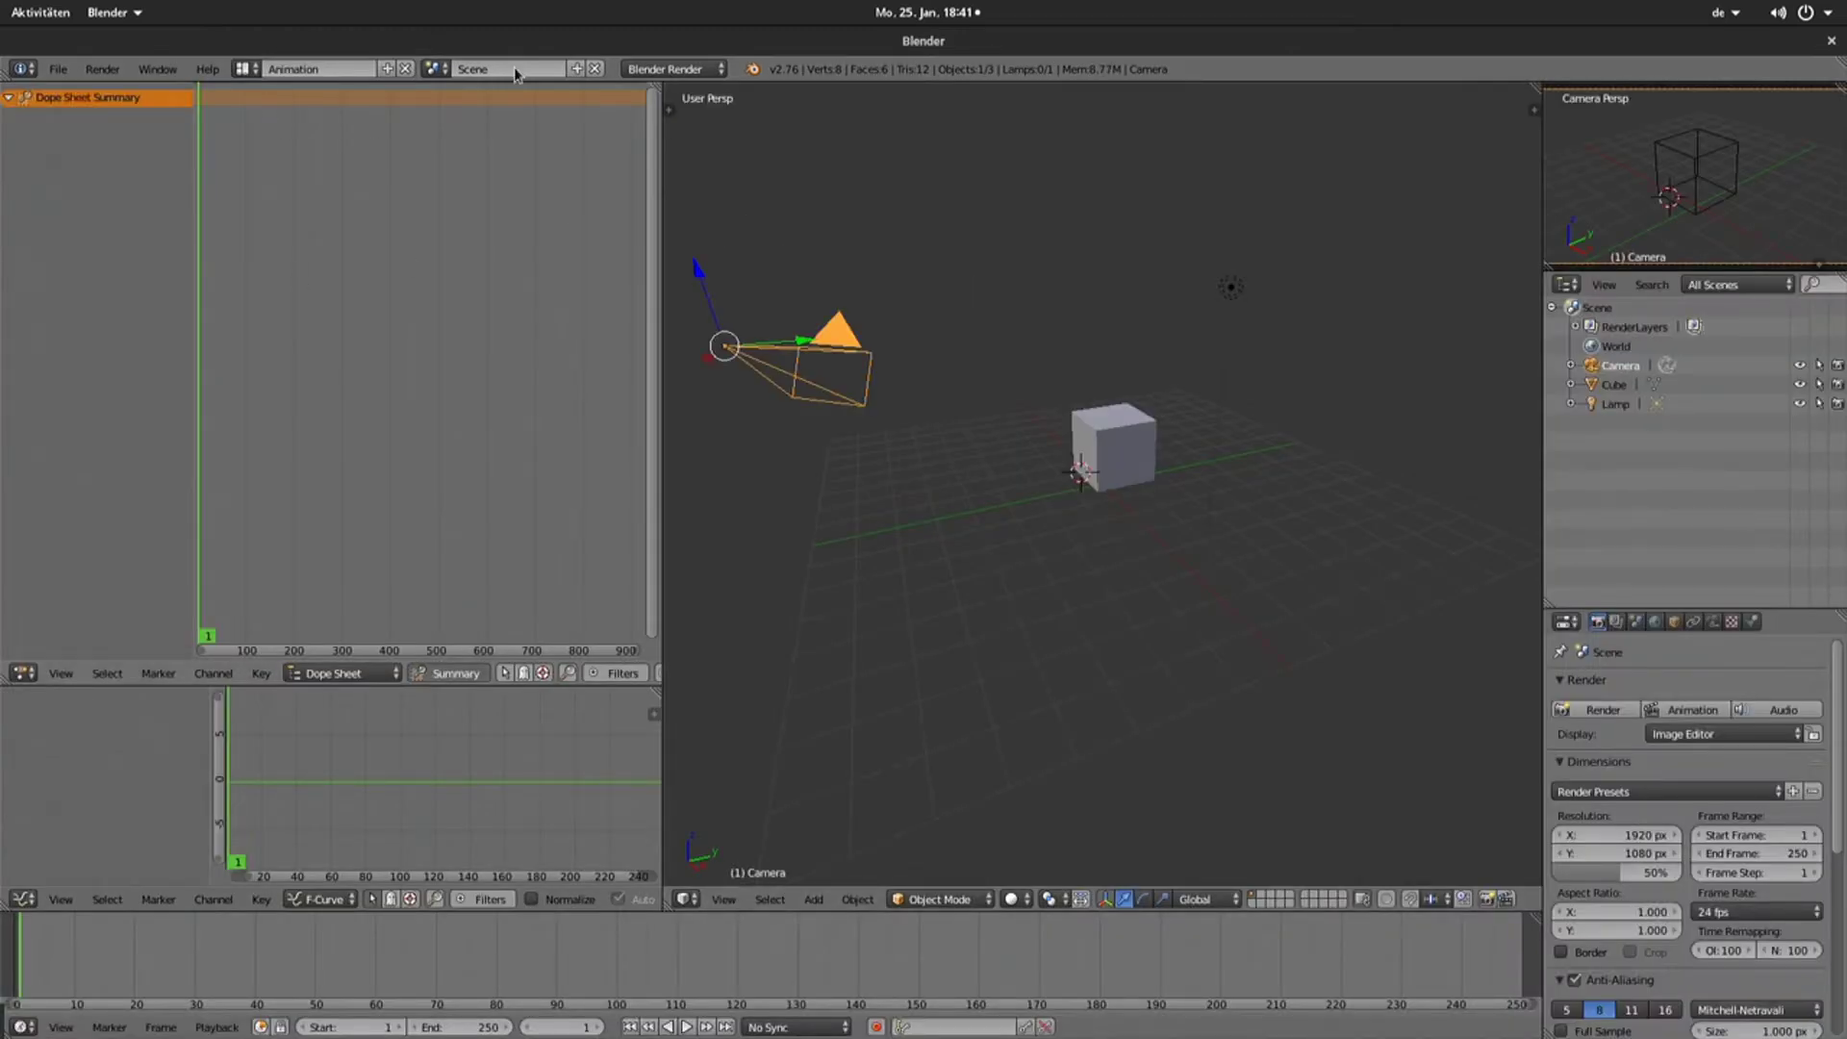
click(243, 76)
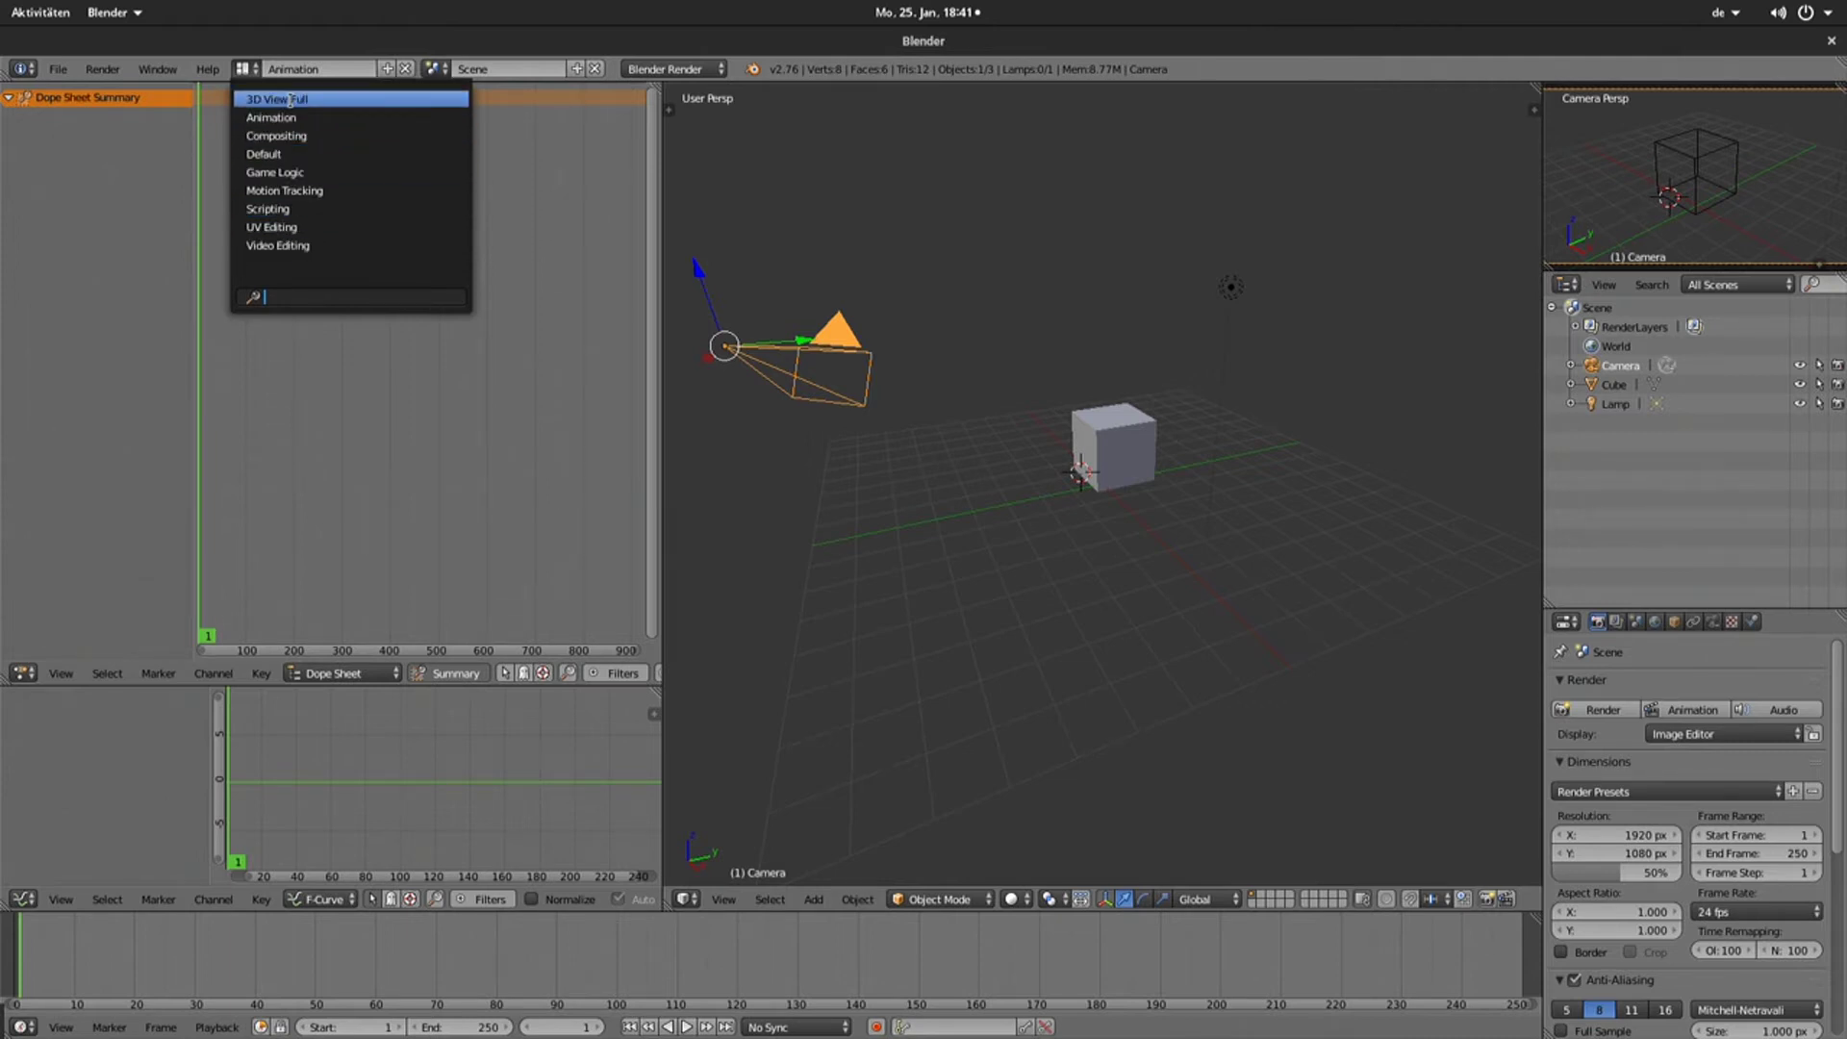
click(298, 242)
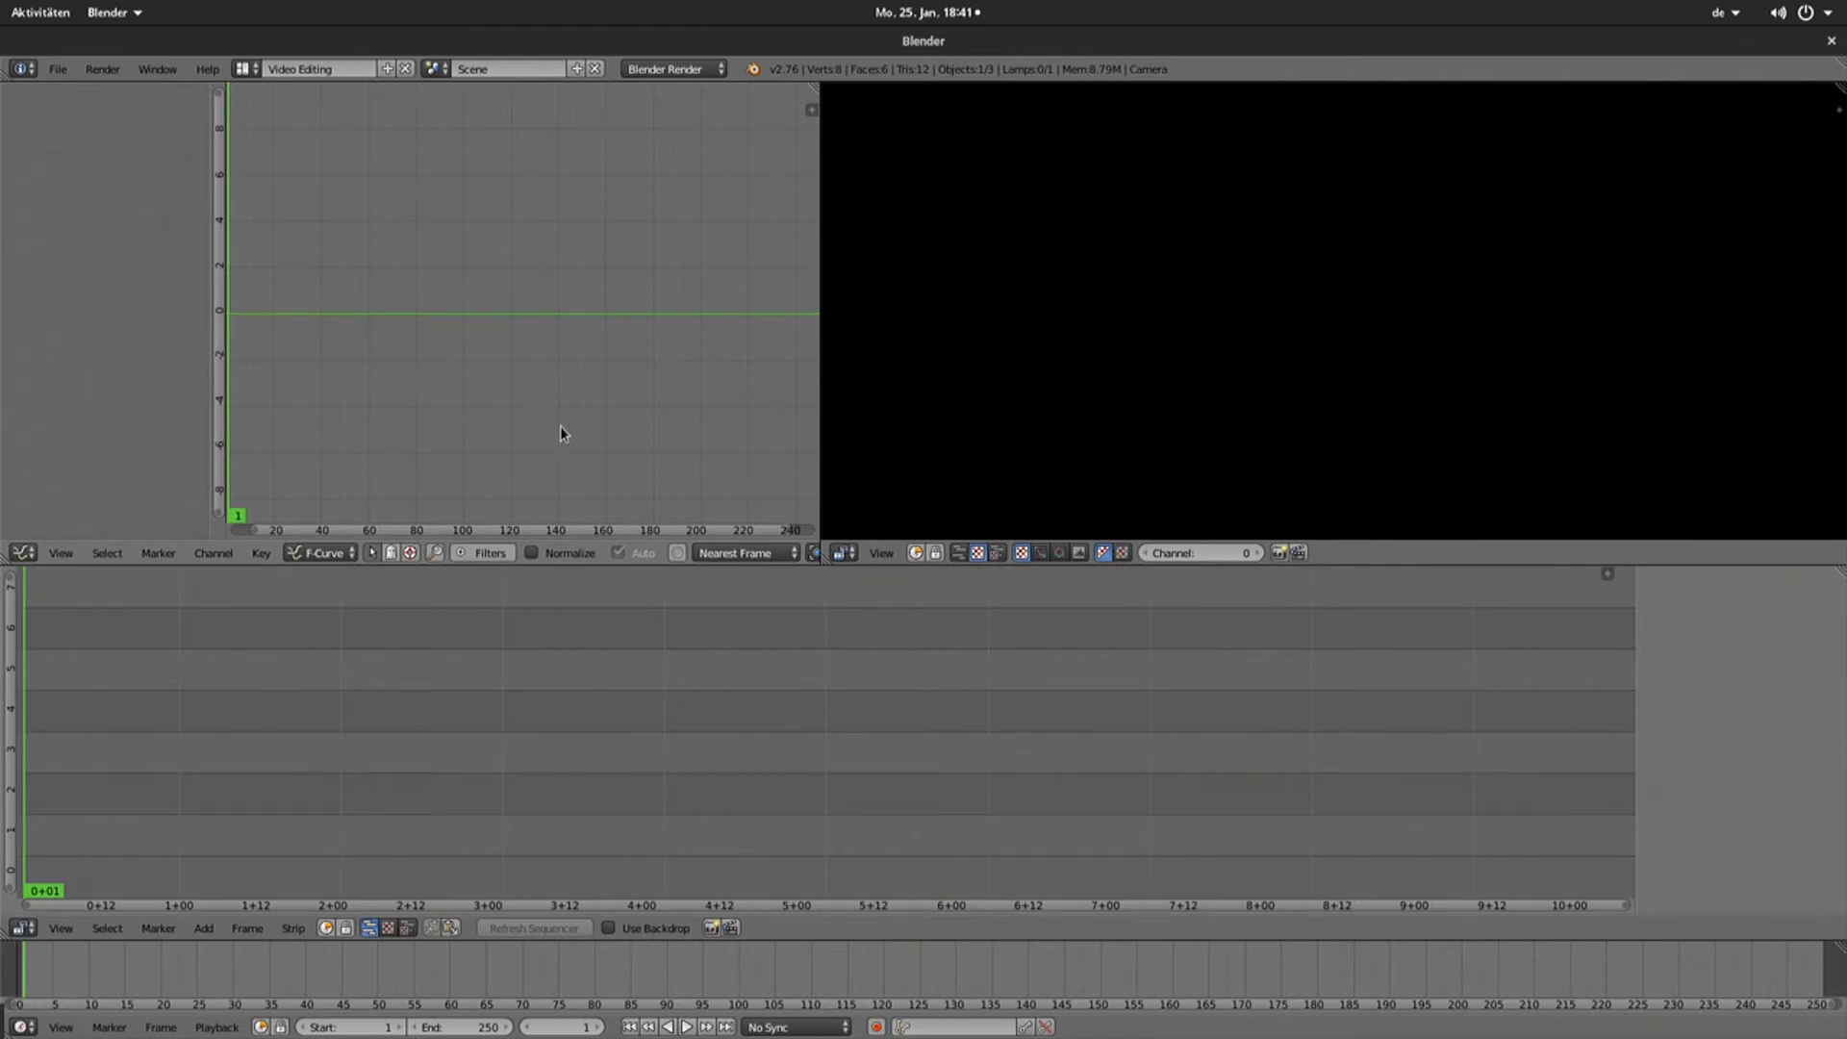
- Zoom out the graph editor and split it into two side-by-side graph editors
ctrl+middle_drag(242, 285, 689, 231)
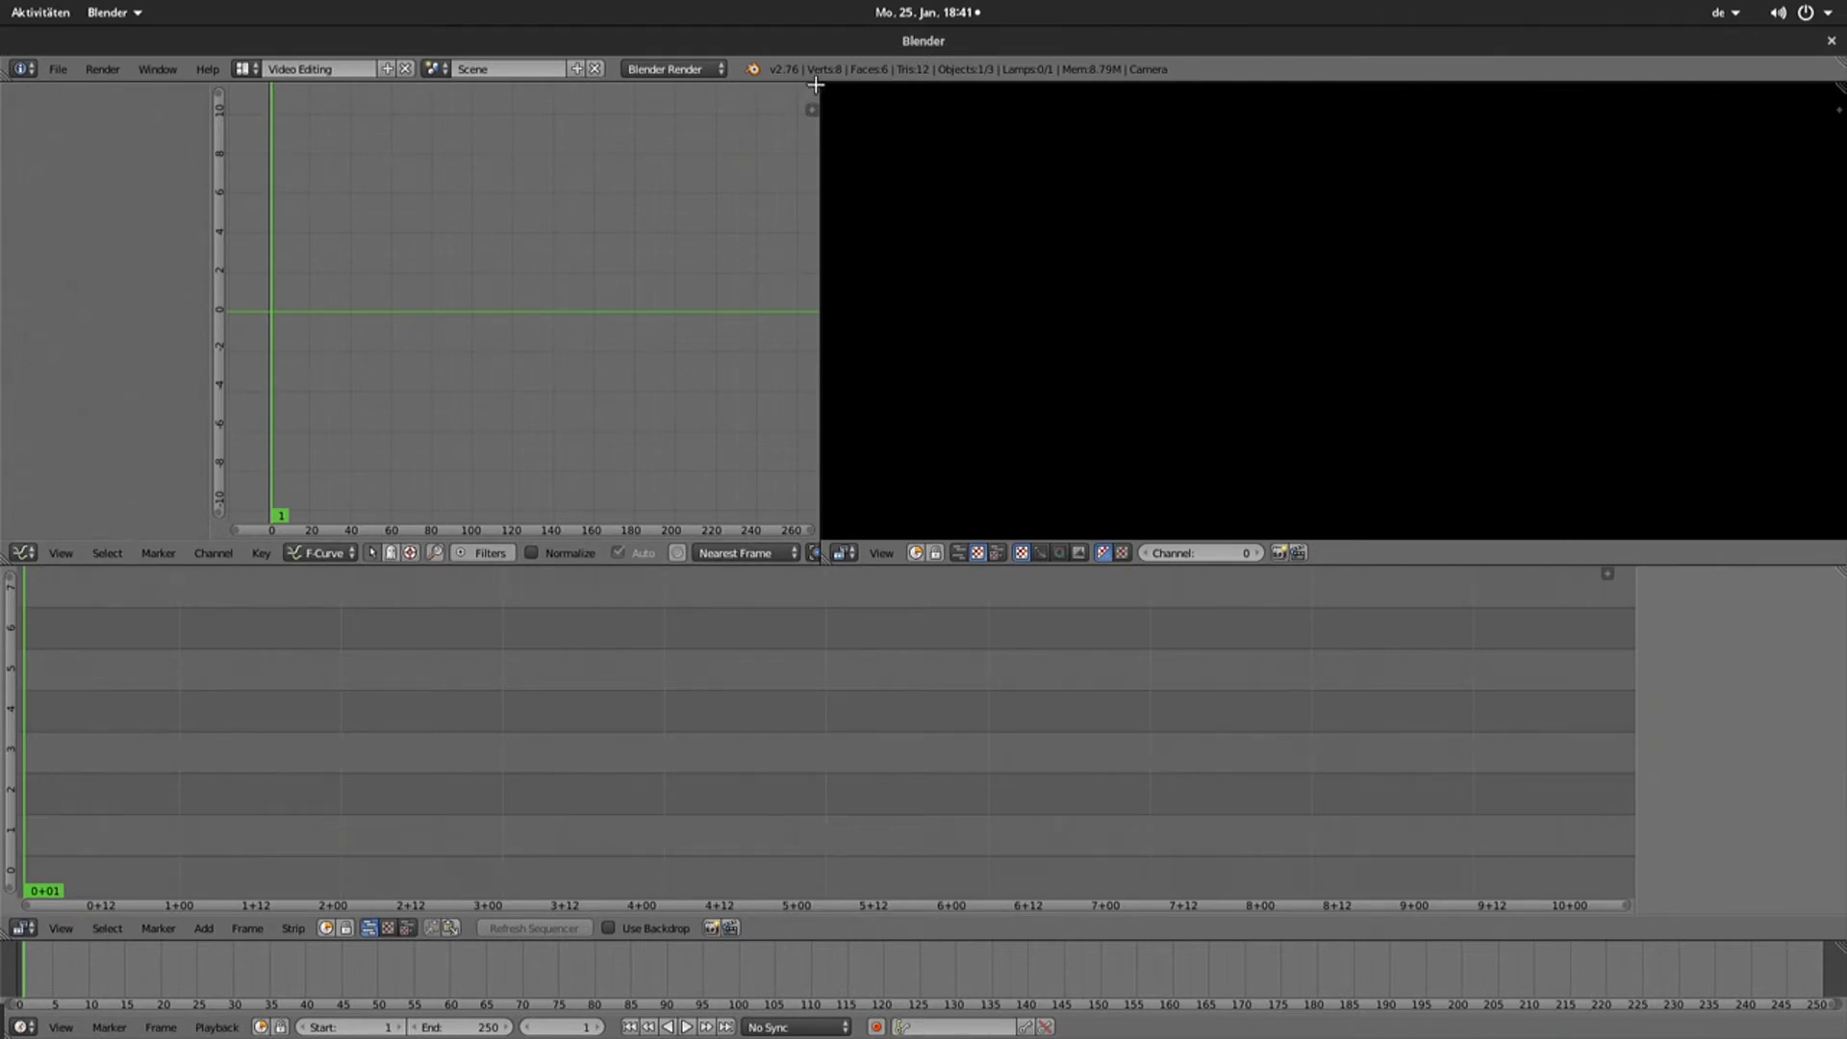
mouse_move(816, 86)
mouse_down()
mouse_move(394, 119)
mouse_move(167, 201)
mouse_move(755, 192)
mouse_move(335, 205)
mouse_move(384, 204)
mouse_up()
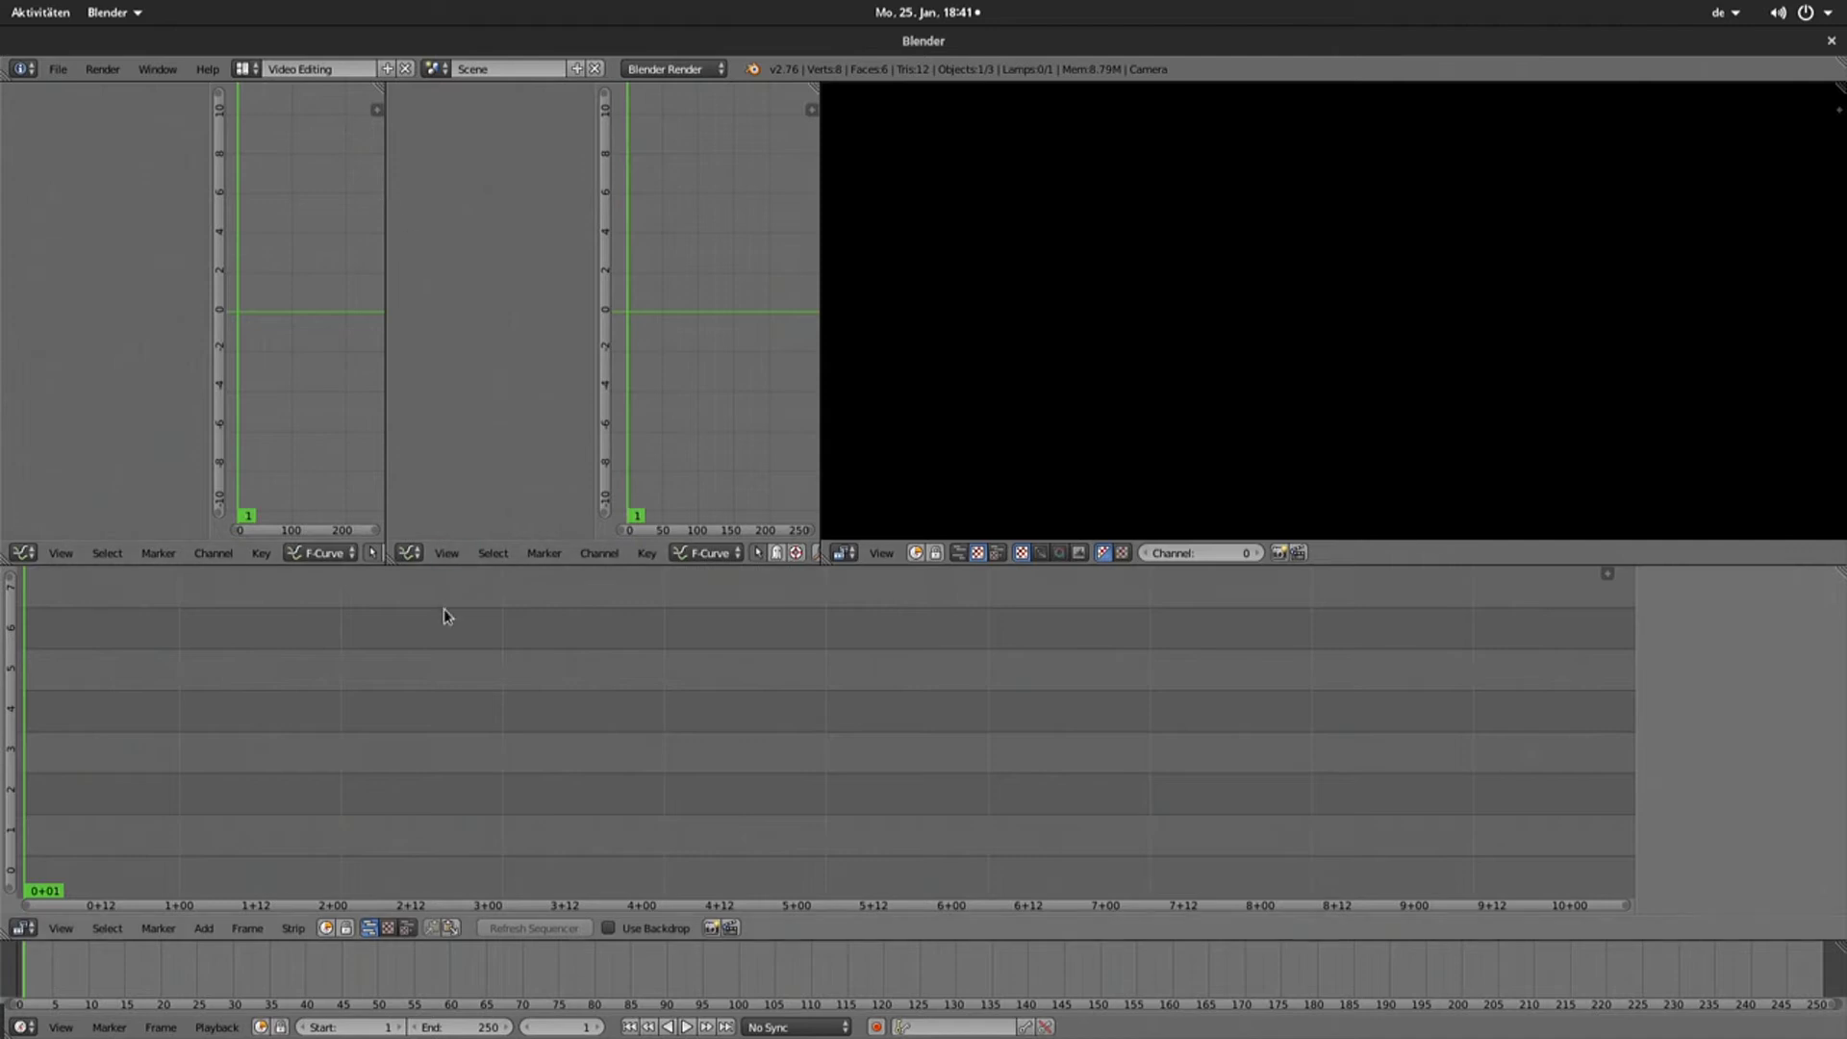
- Try the new area as Python Console and Movie Clip Editor, then settle on Text Editor
click(412, 555)
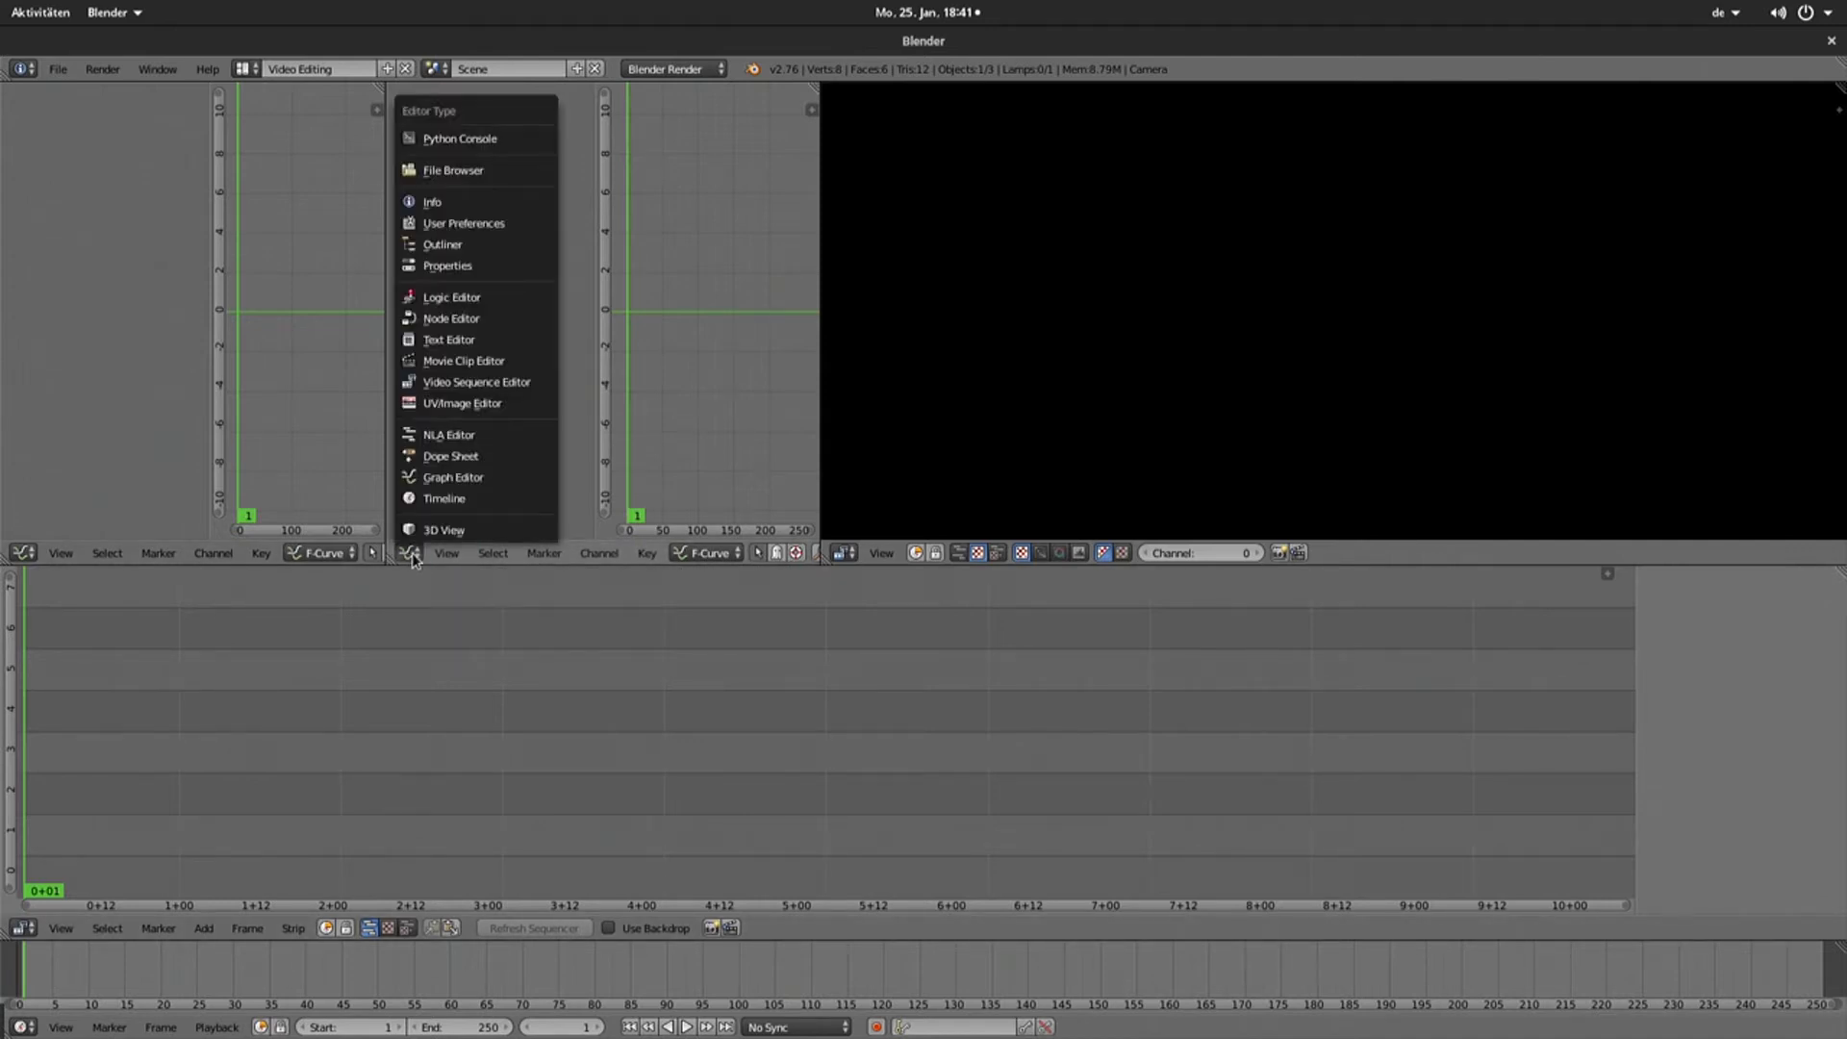
click(479, 143)
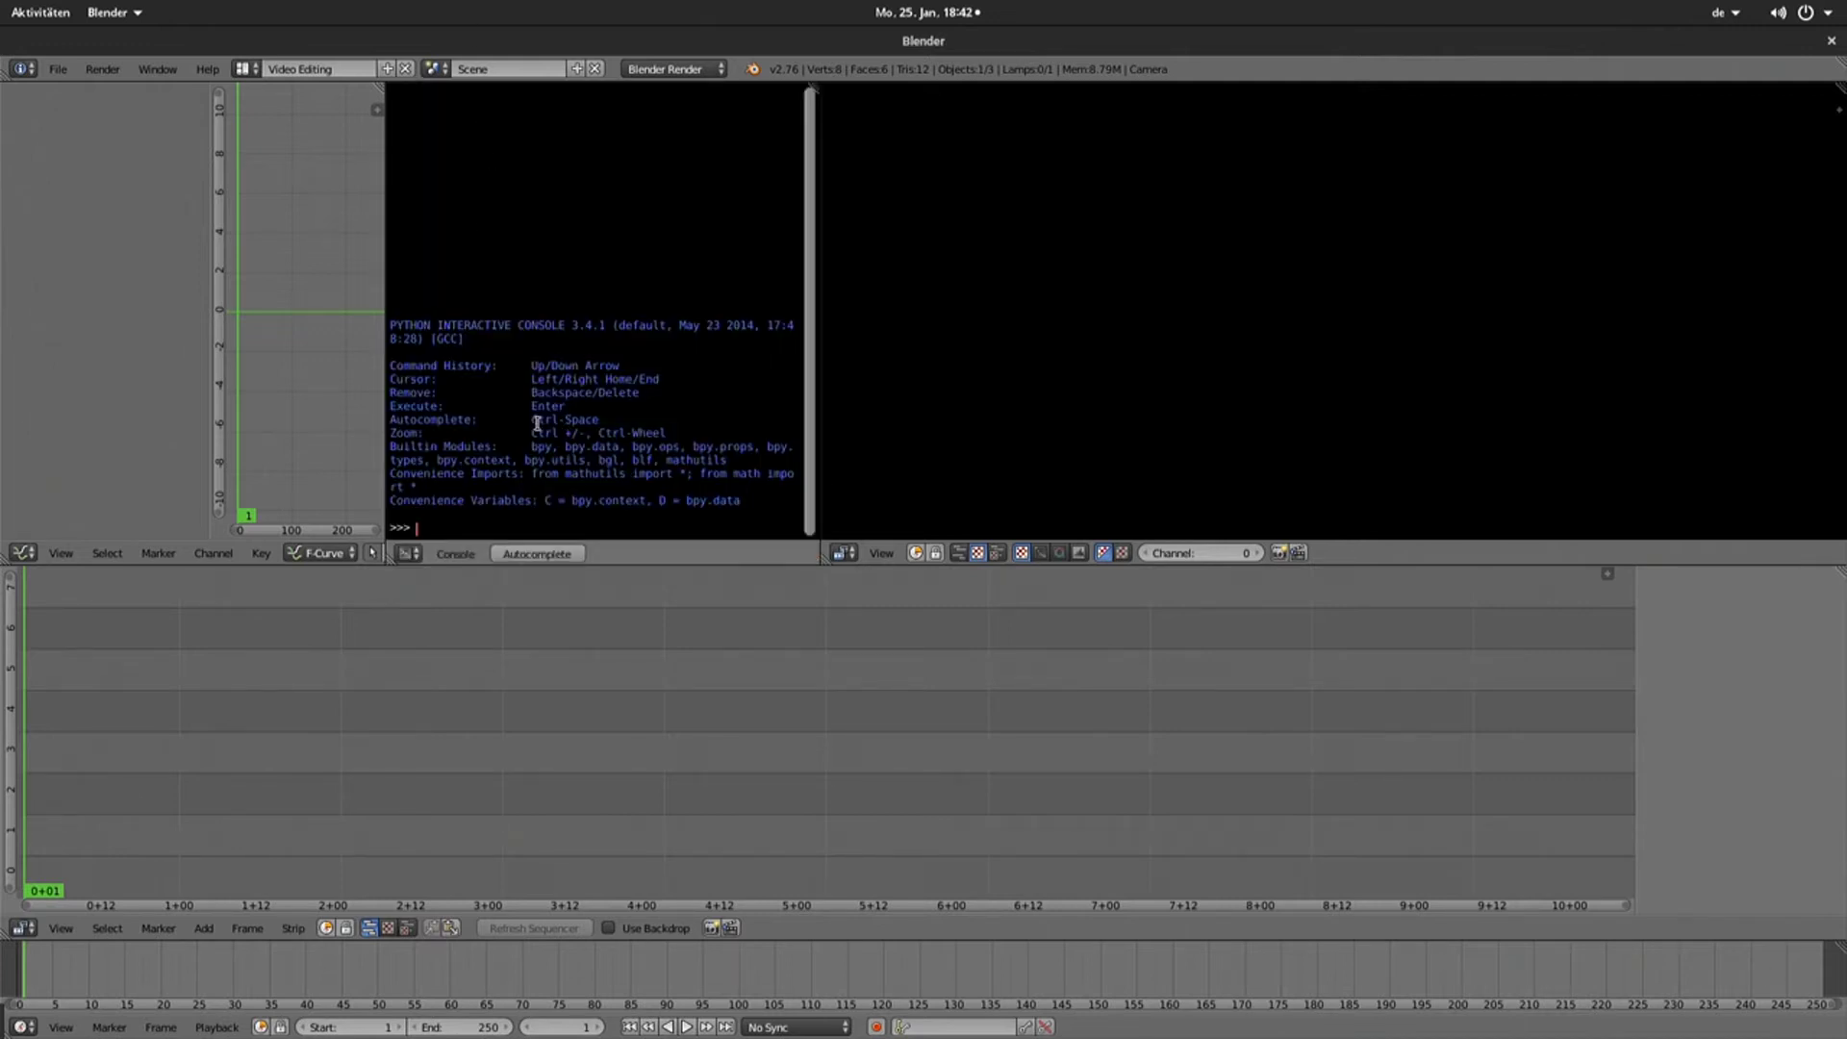
click(412, 555)
click(461, 362)
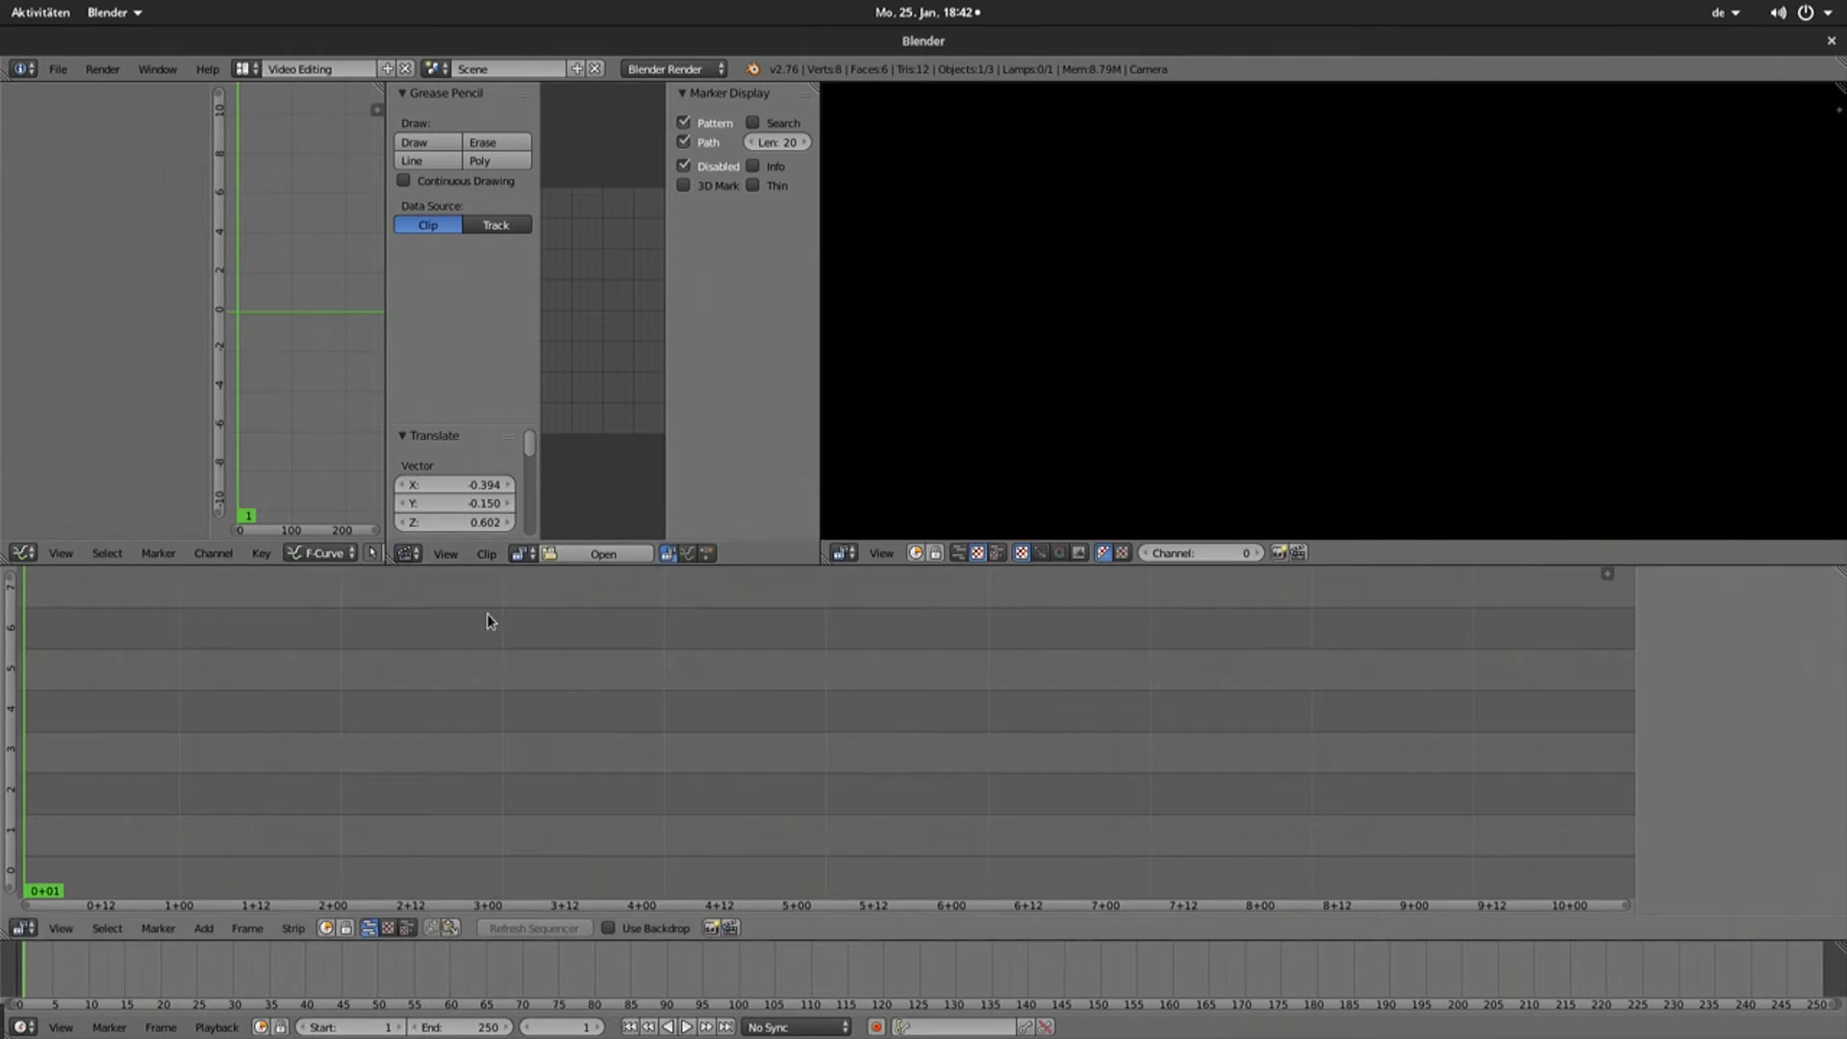
click(408, 552)
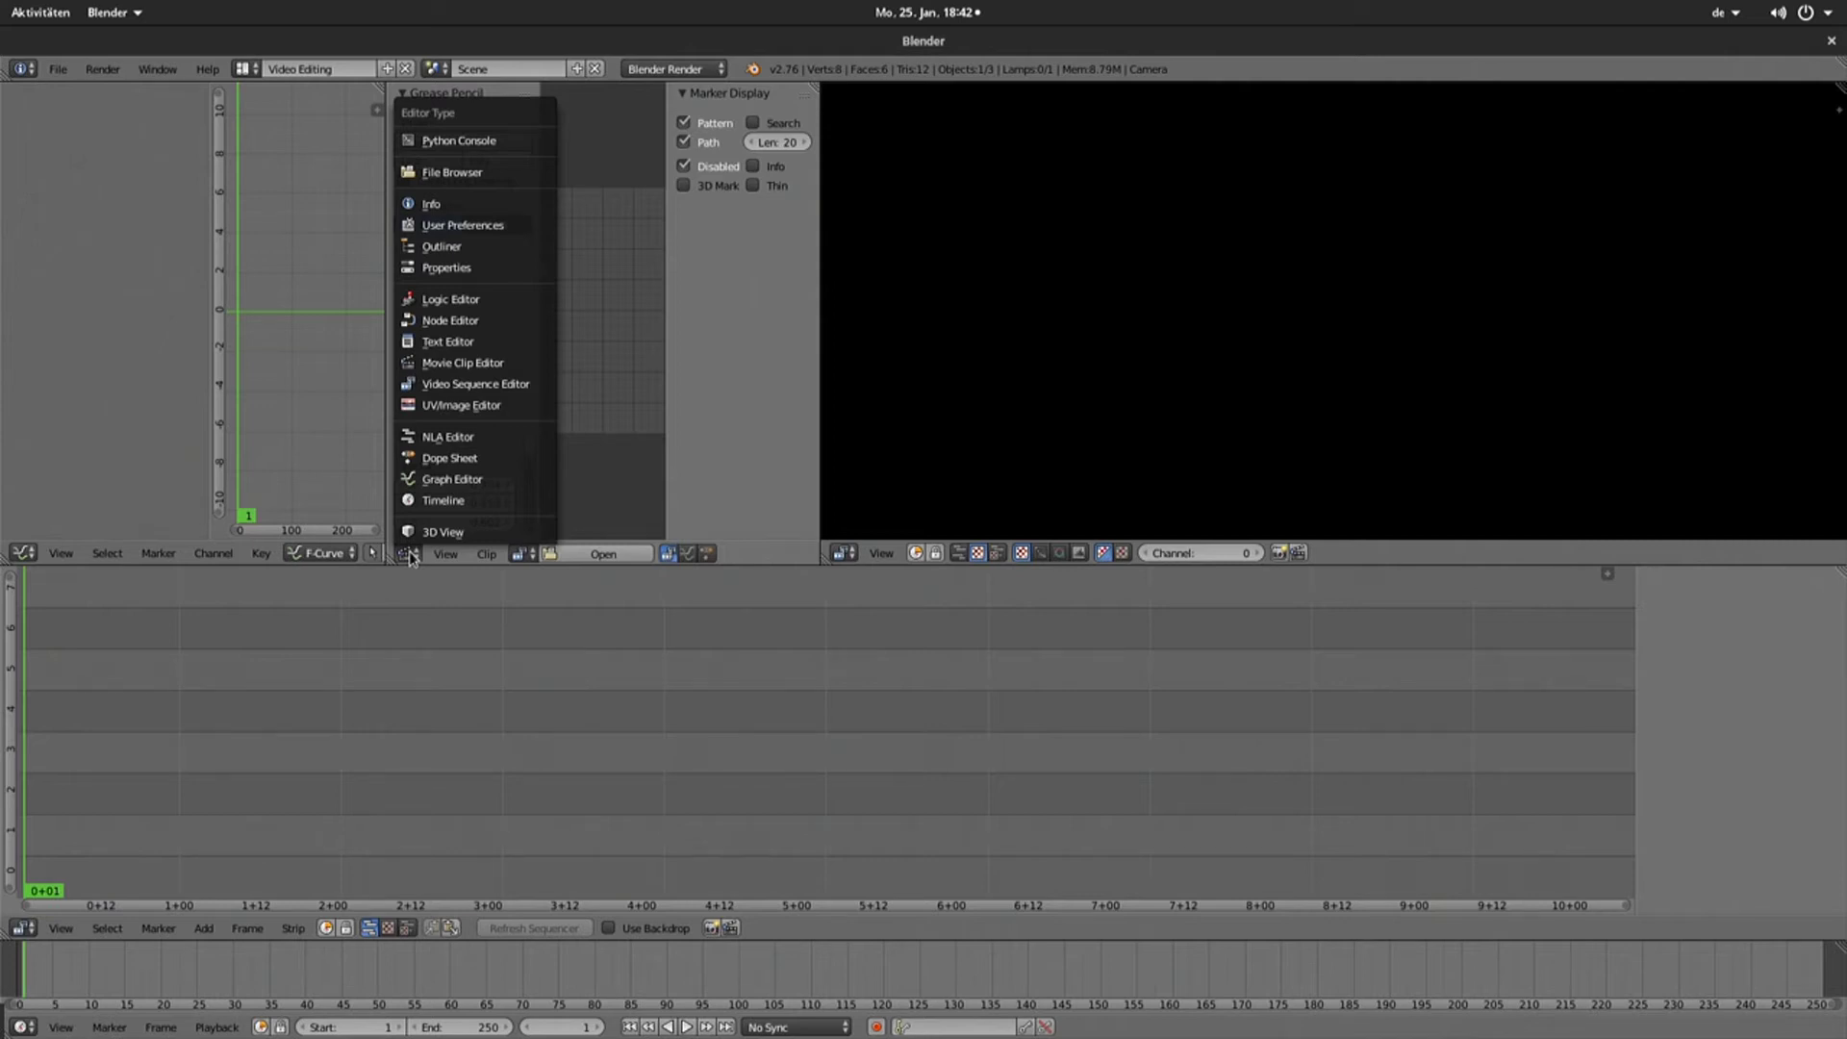
click(460, 341)
right_click(583, 185)
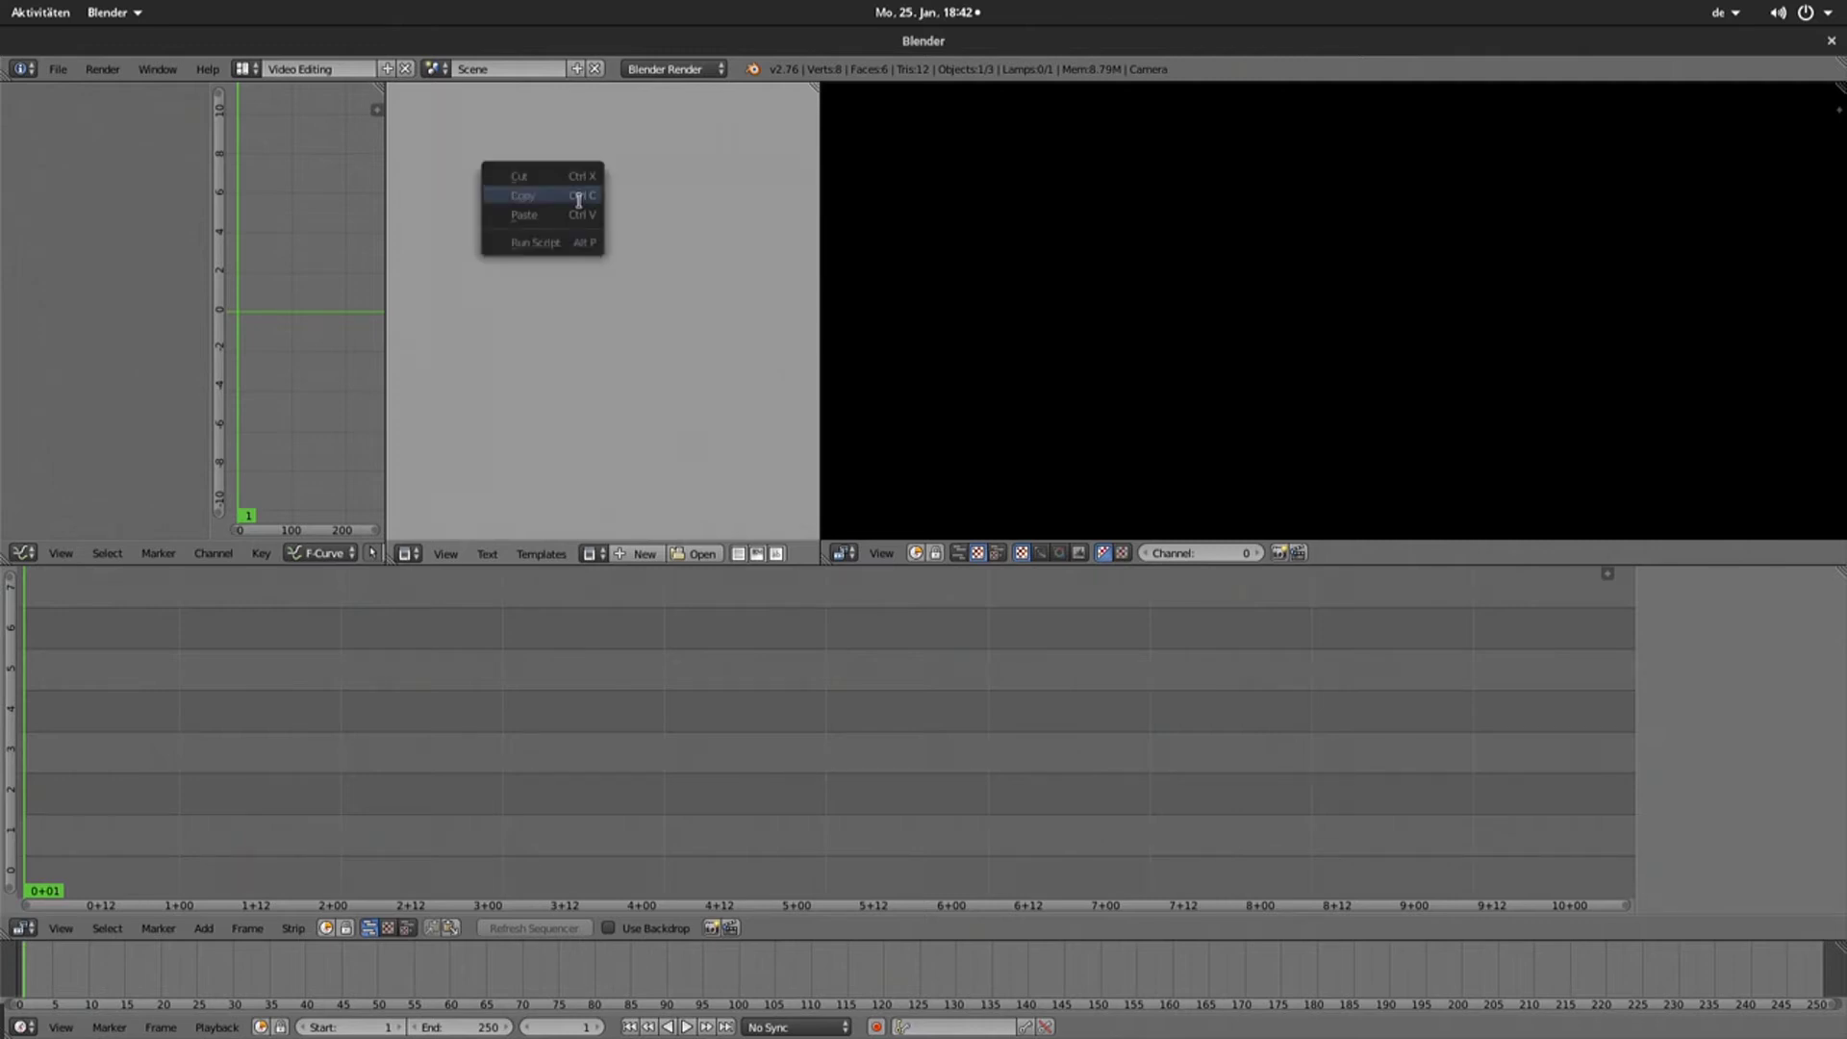
- Write 'asdasdasd' and 'DIeser FIlm ist super' in a new text block, then split the area vertically
click(643, 553)
text(asdasdasd)
key(Return)
key(Return)
text(DIeser FIl)
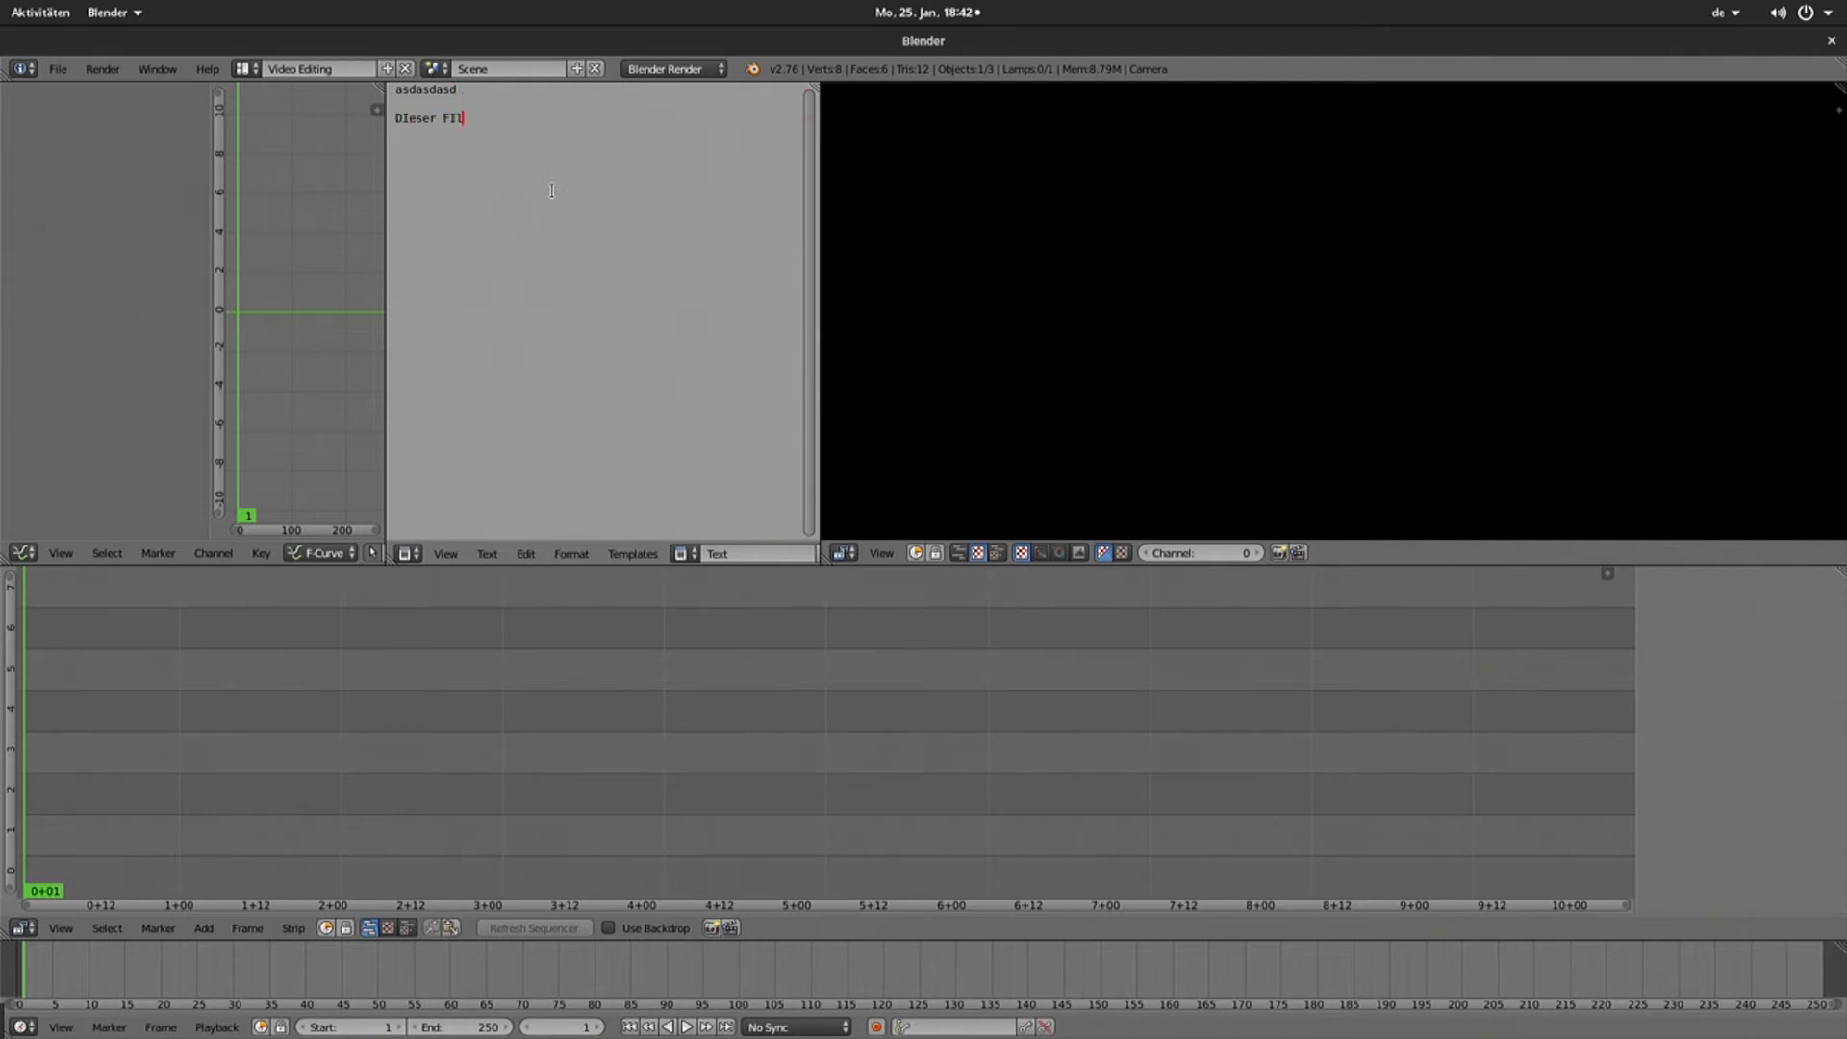
text(m i)
text(st super)
drag(387, 559, 401, 198)
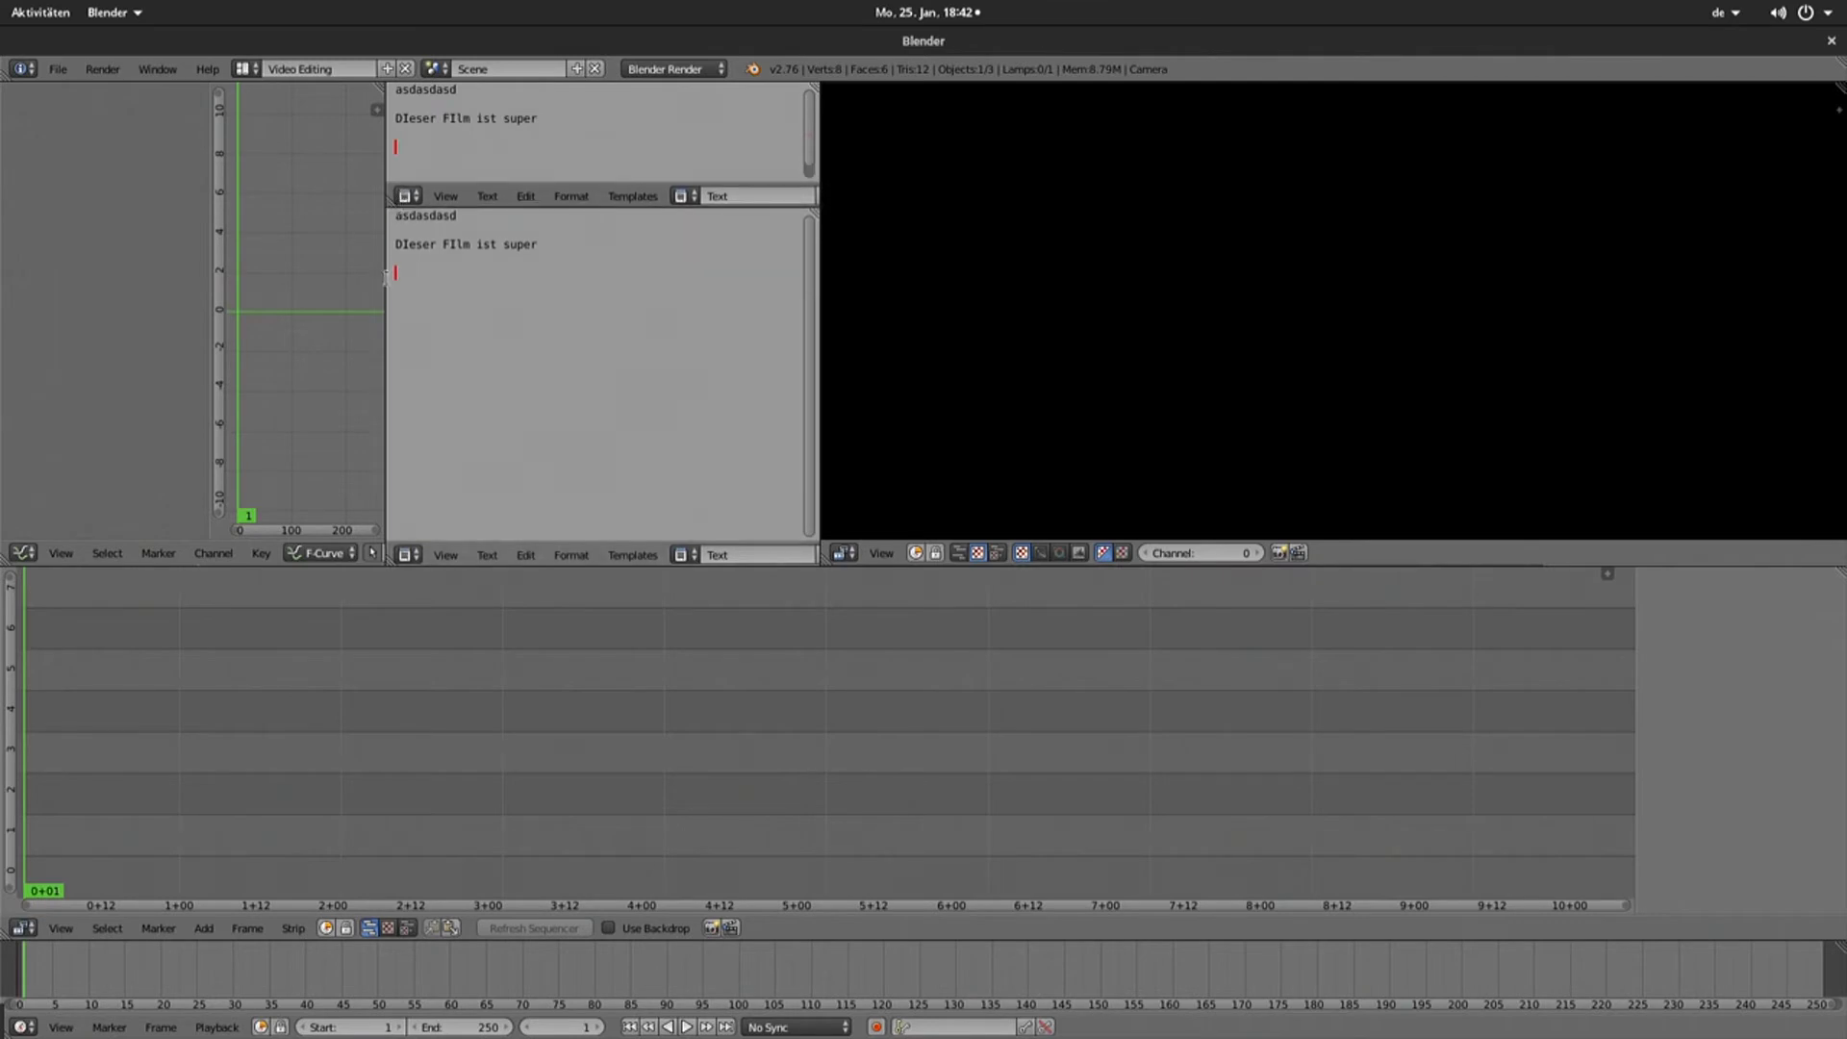
click(408, 554)
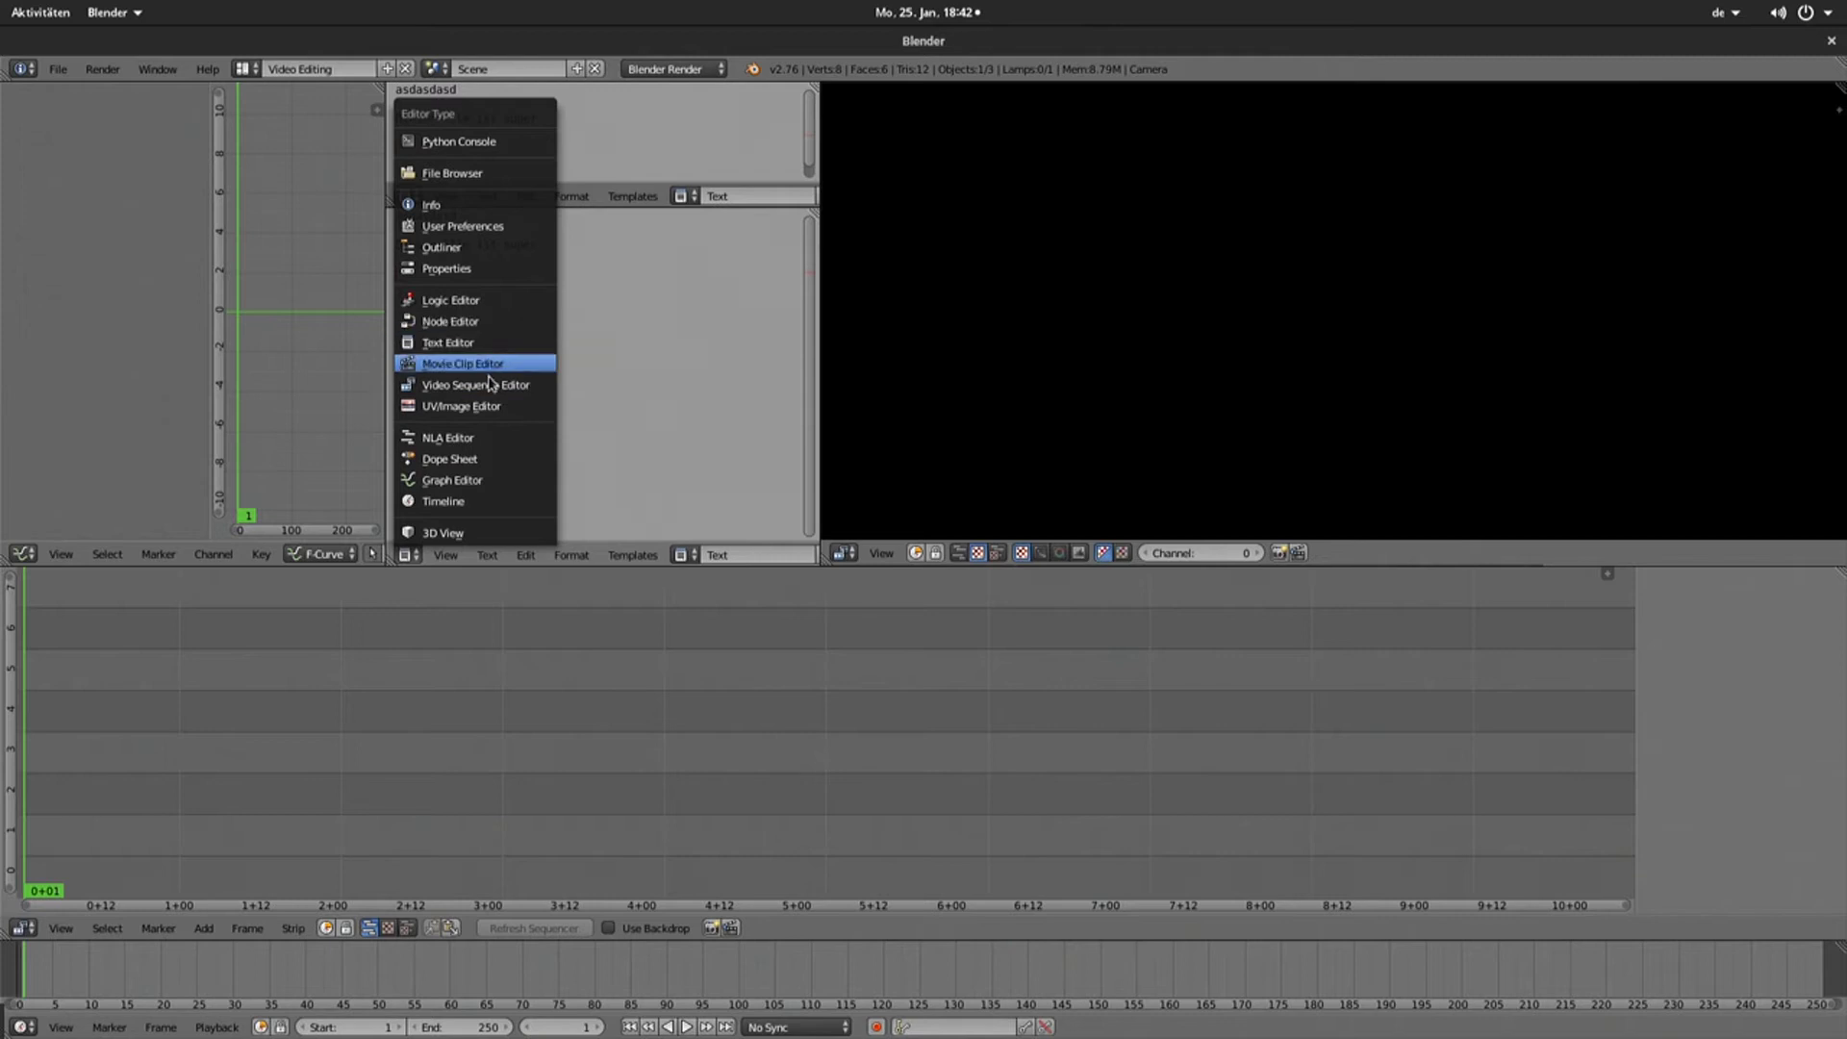
- Make the lower area a UV/Image Editor and scrub the playhead to frame 36
click(490, 405)
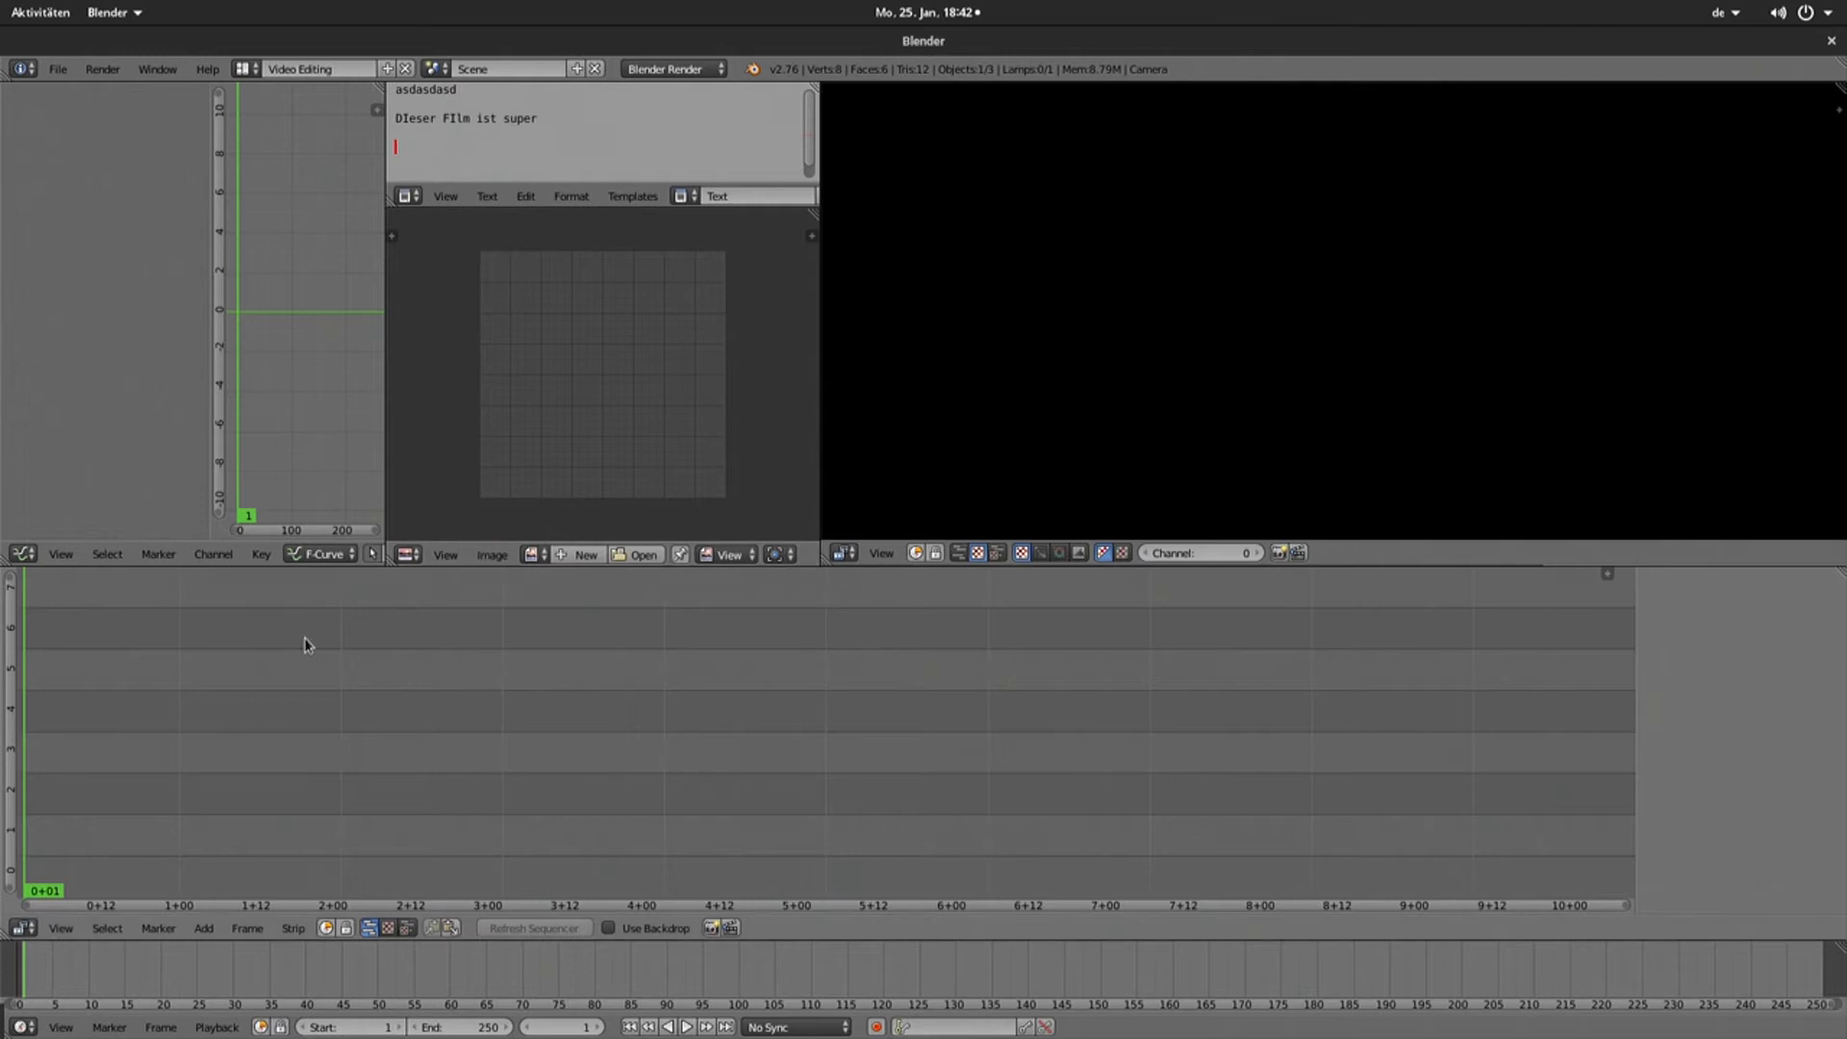
mouse_move(106, 720)
mouse_down()
mouse_move(320, 636)
mouse_move(115, 638)
mouse_up()
mouse_move(91, 974)
mouse_down()
mouse_move(735, 1008)
mouse_move(267, 995)
mouse_up()
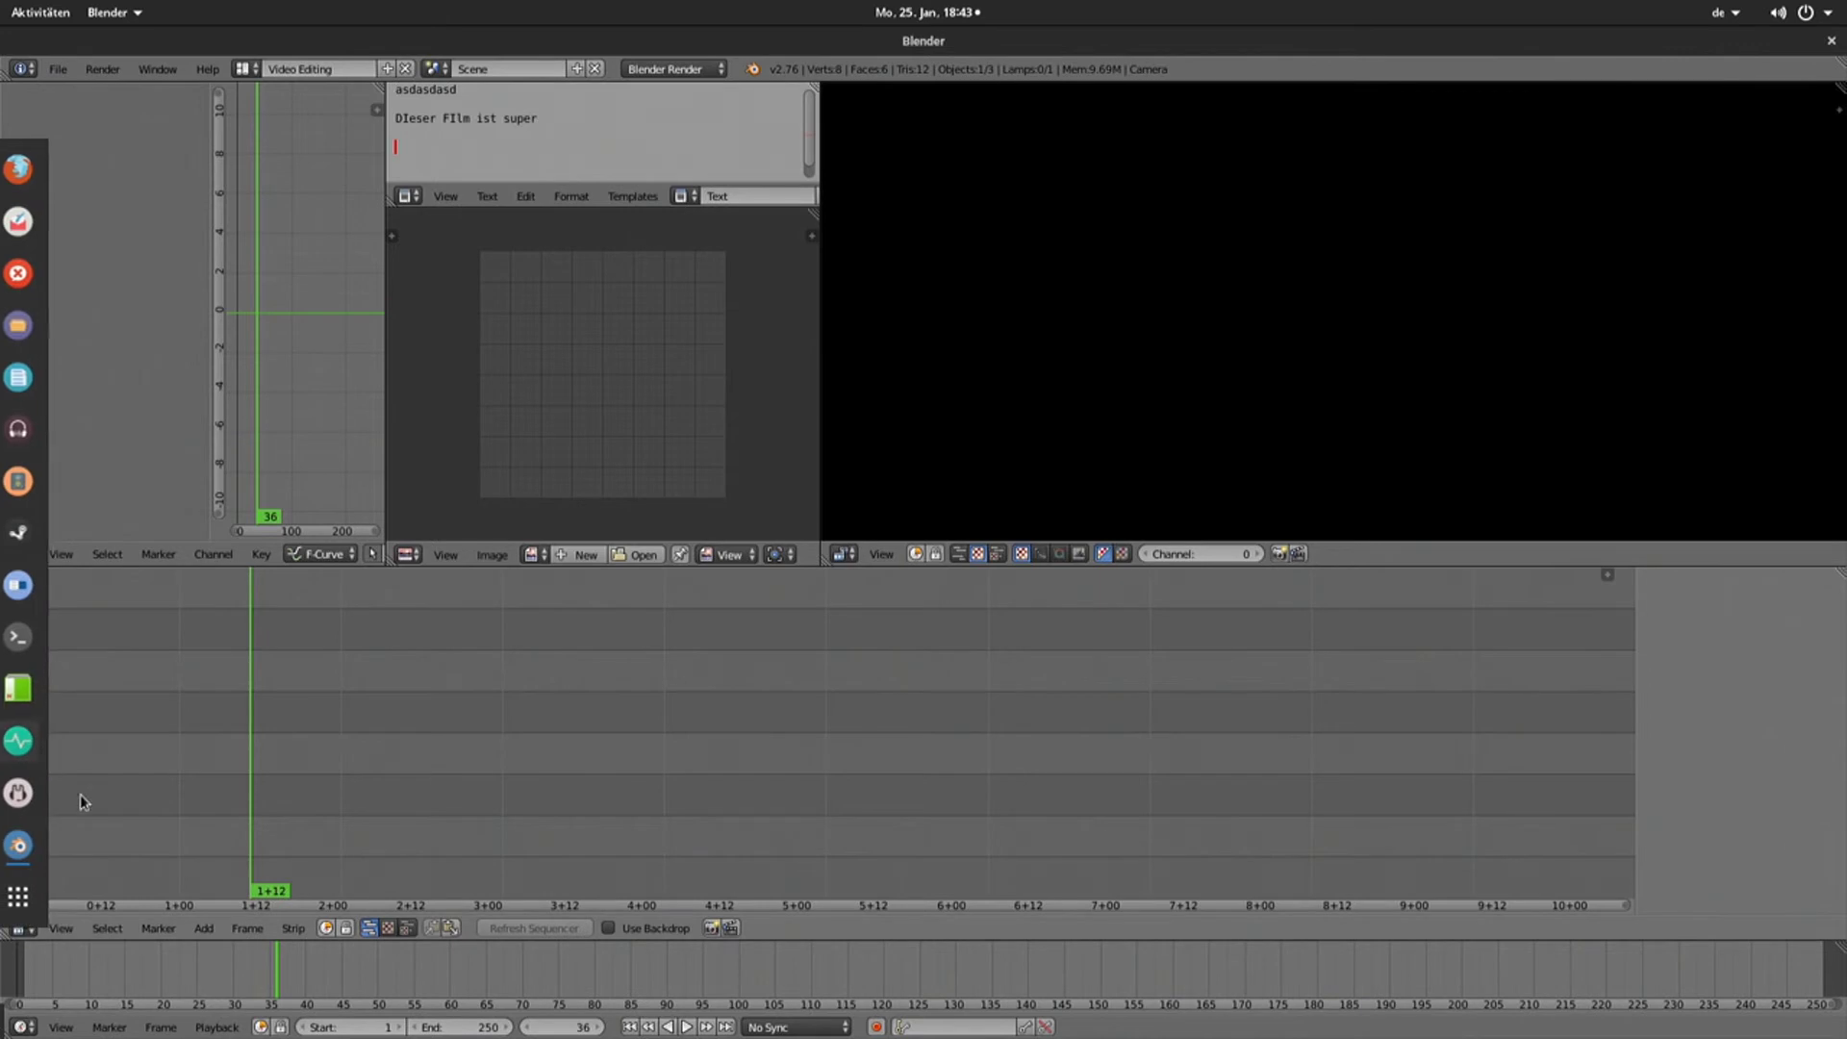
- Set the playhead to frame 58 and pan the sequencer timeline forward and back
click(390, 724)
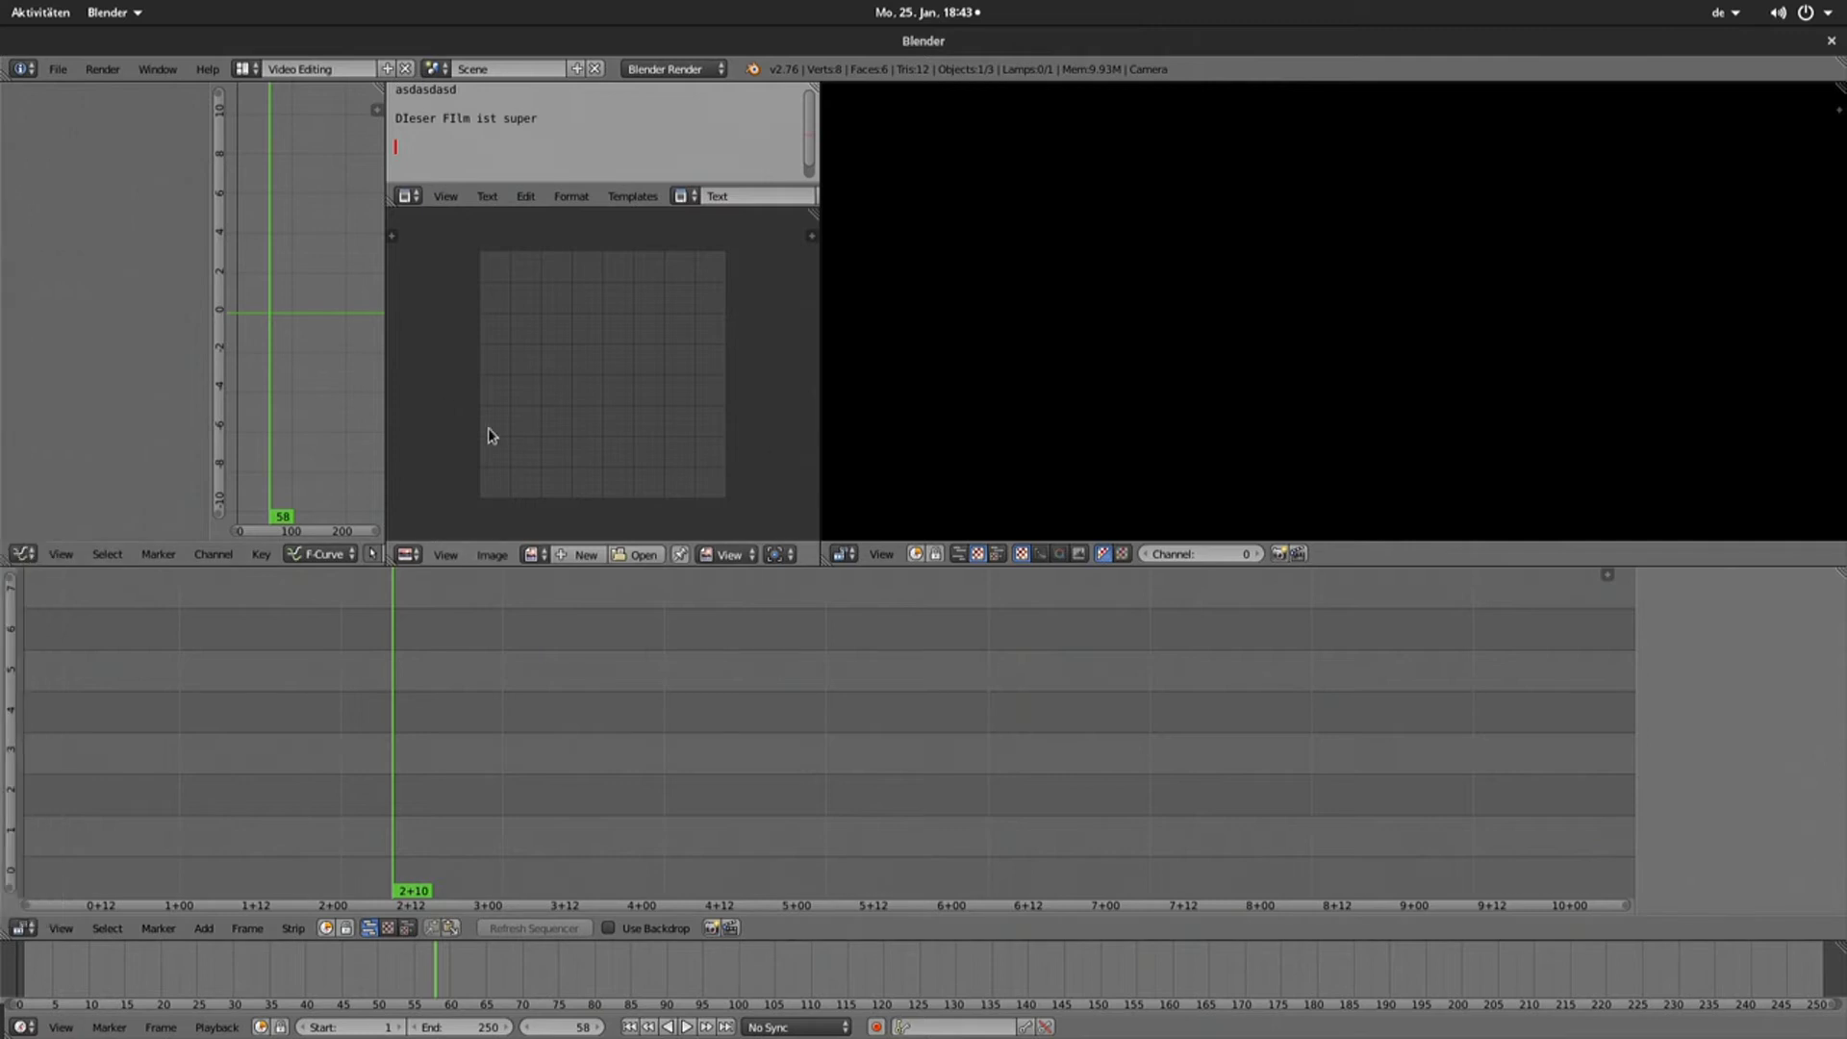
drag(1290, 910, 1843, 875)
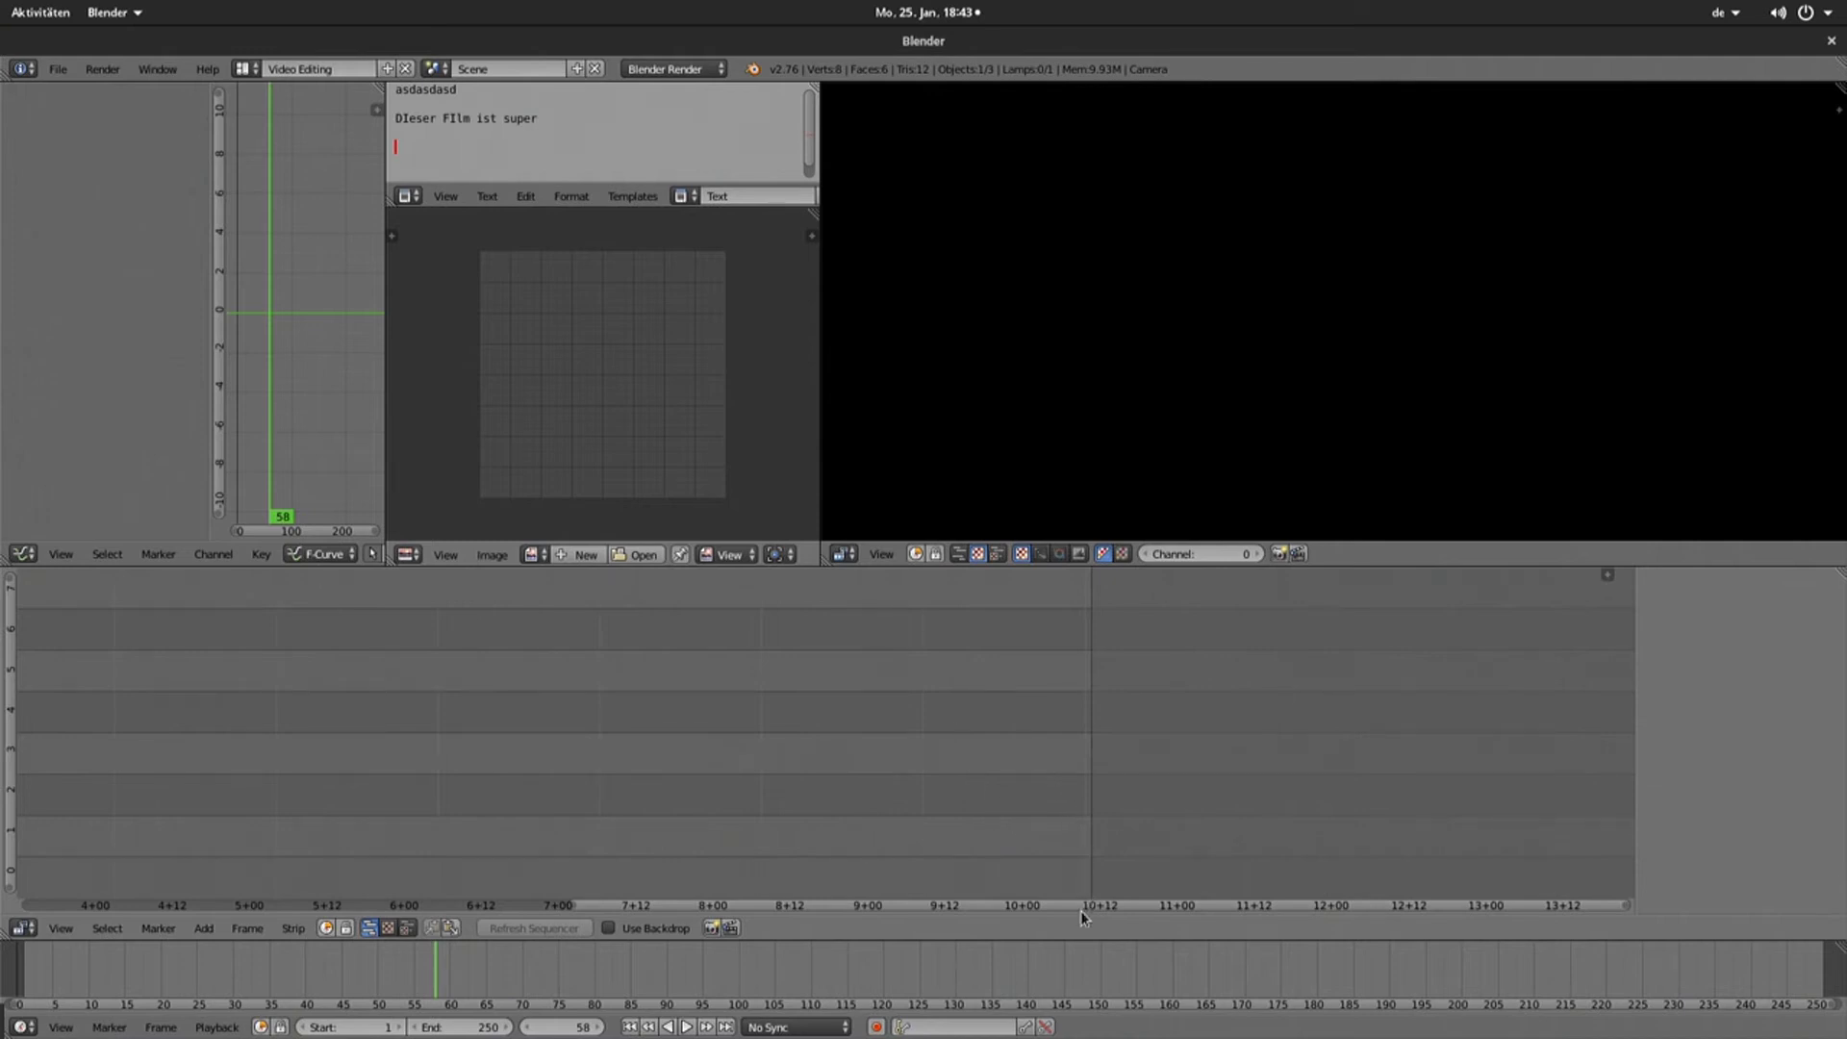
mouse_move(1052, 905)
mouse_down()
mouse_move(632, 900)
mouse_move(43, 221)
mouse_up()
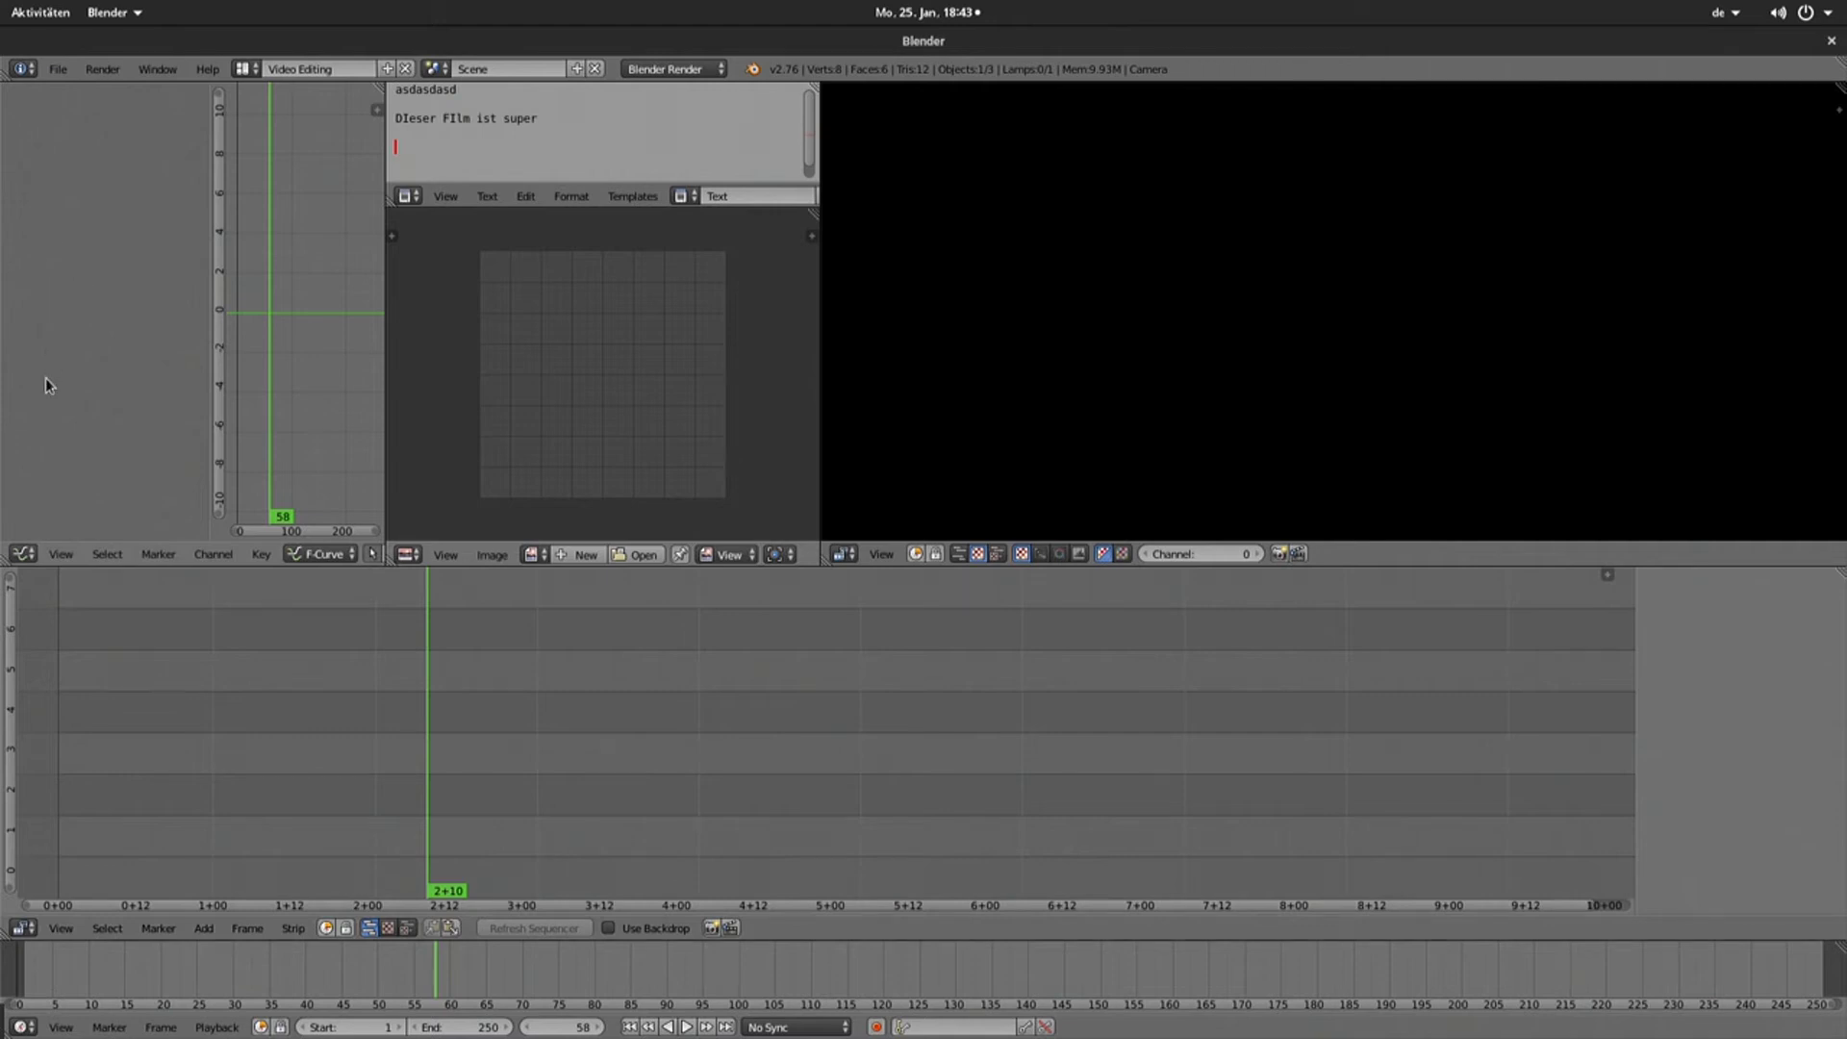
click(23, 554)
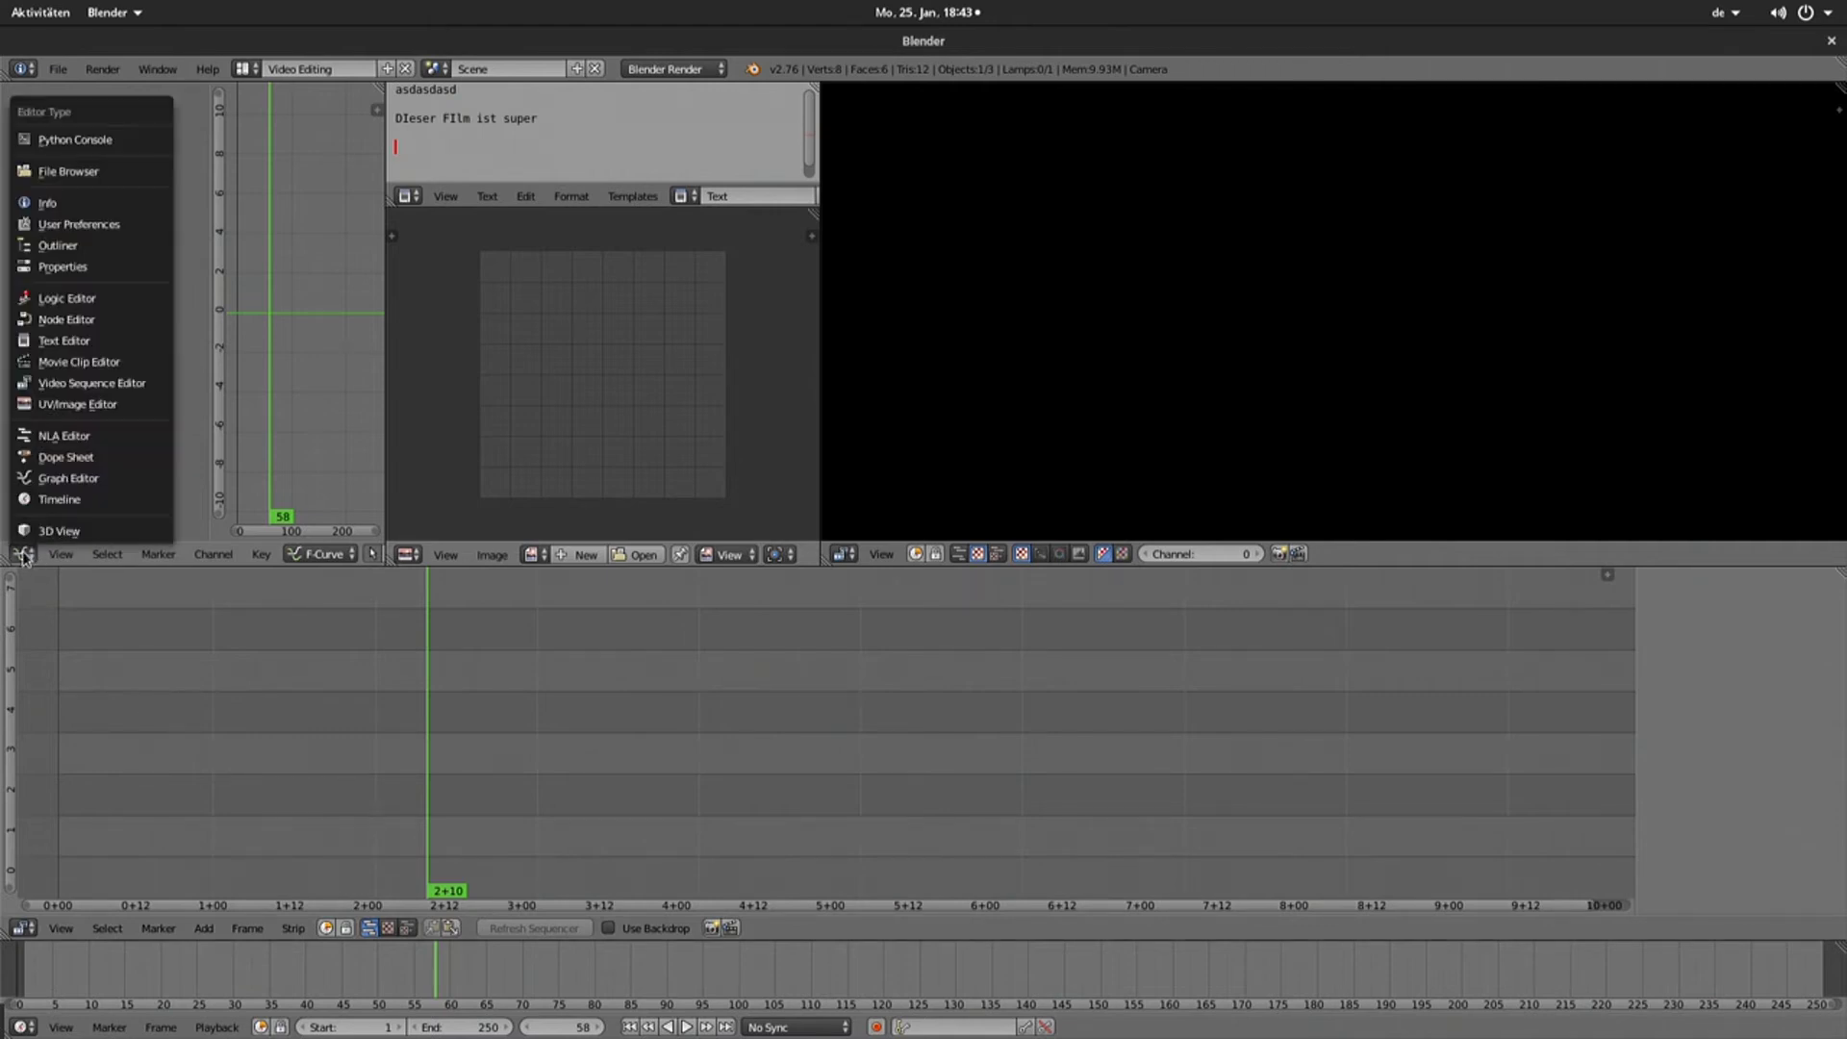
- Turn the left area into a Properties editor and widen it over the text and image editors
click(84, 271)
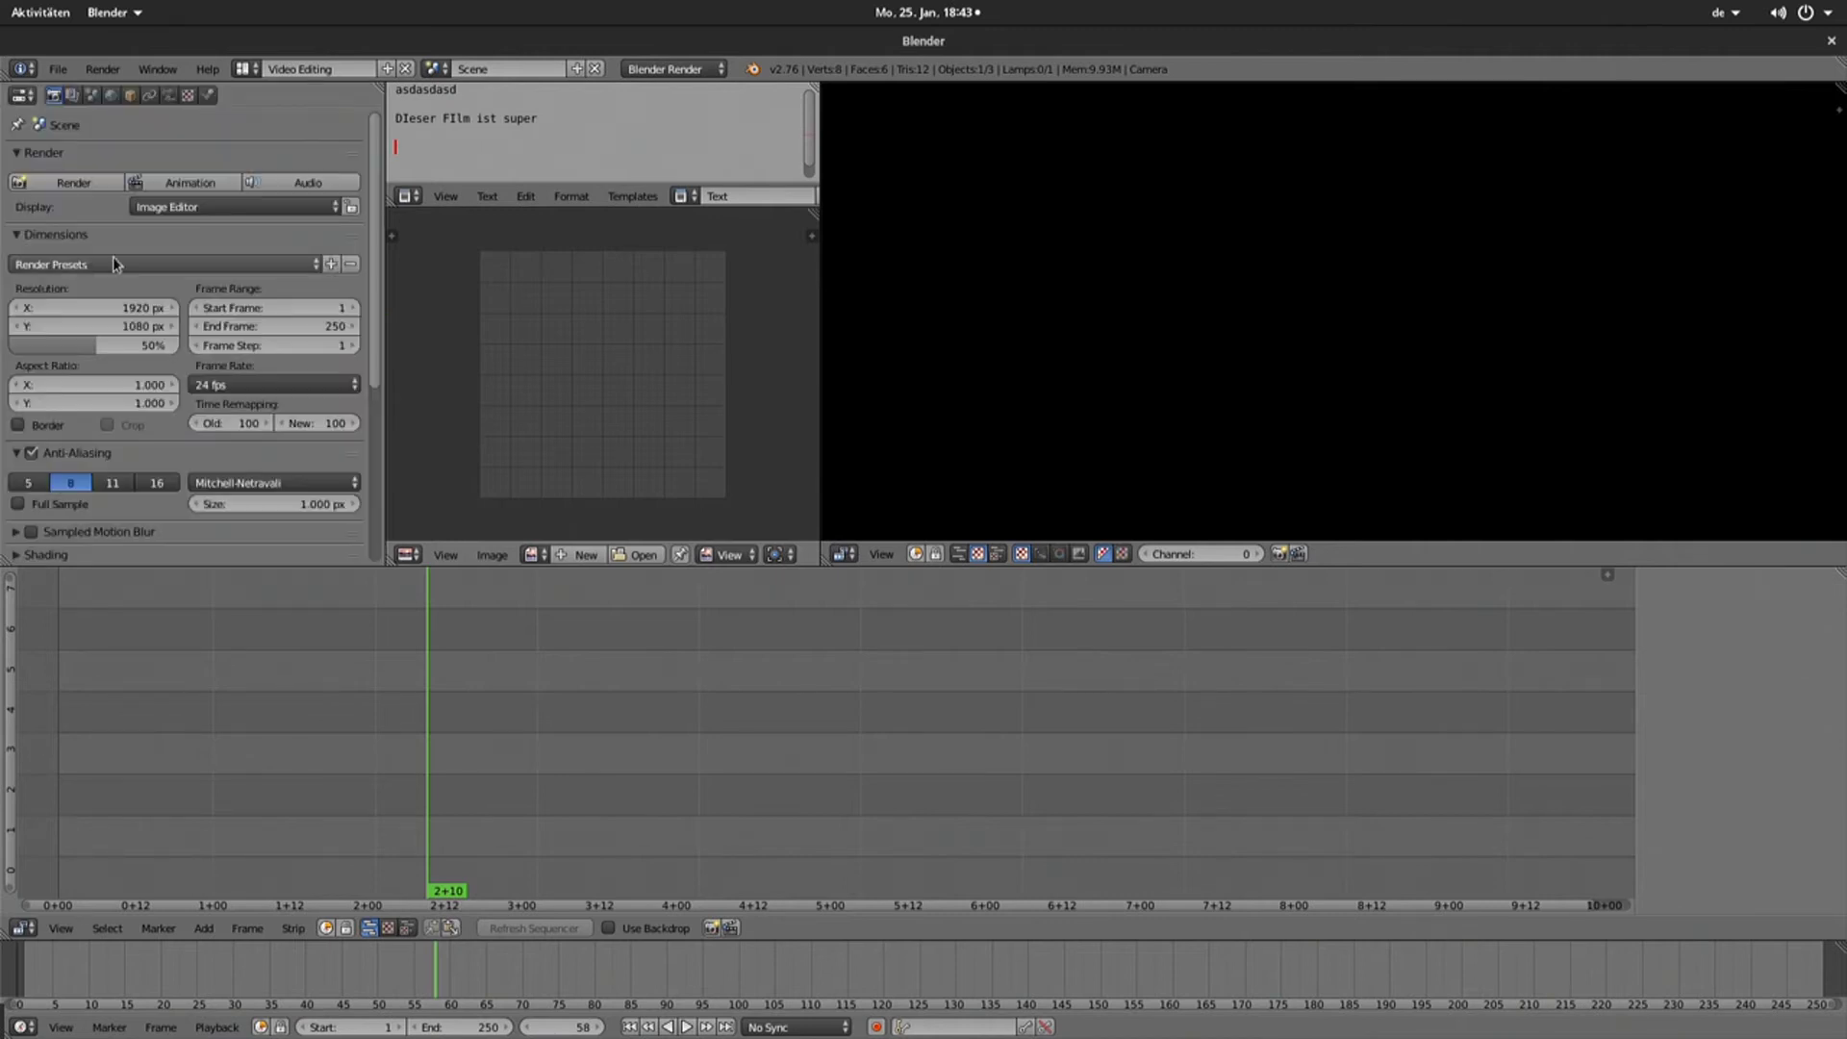
drag(385, 345, 790, 337)
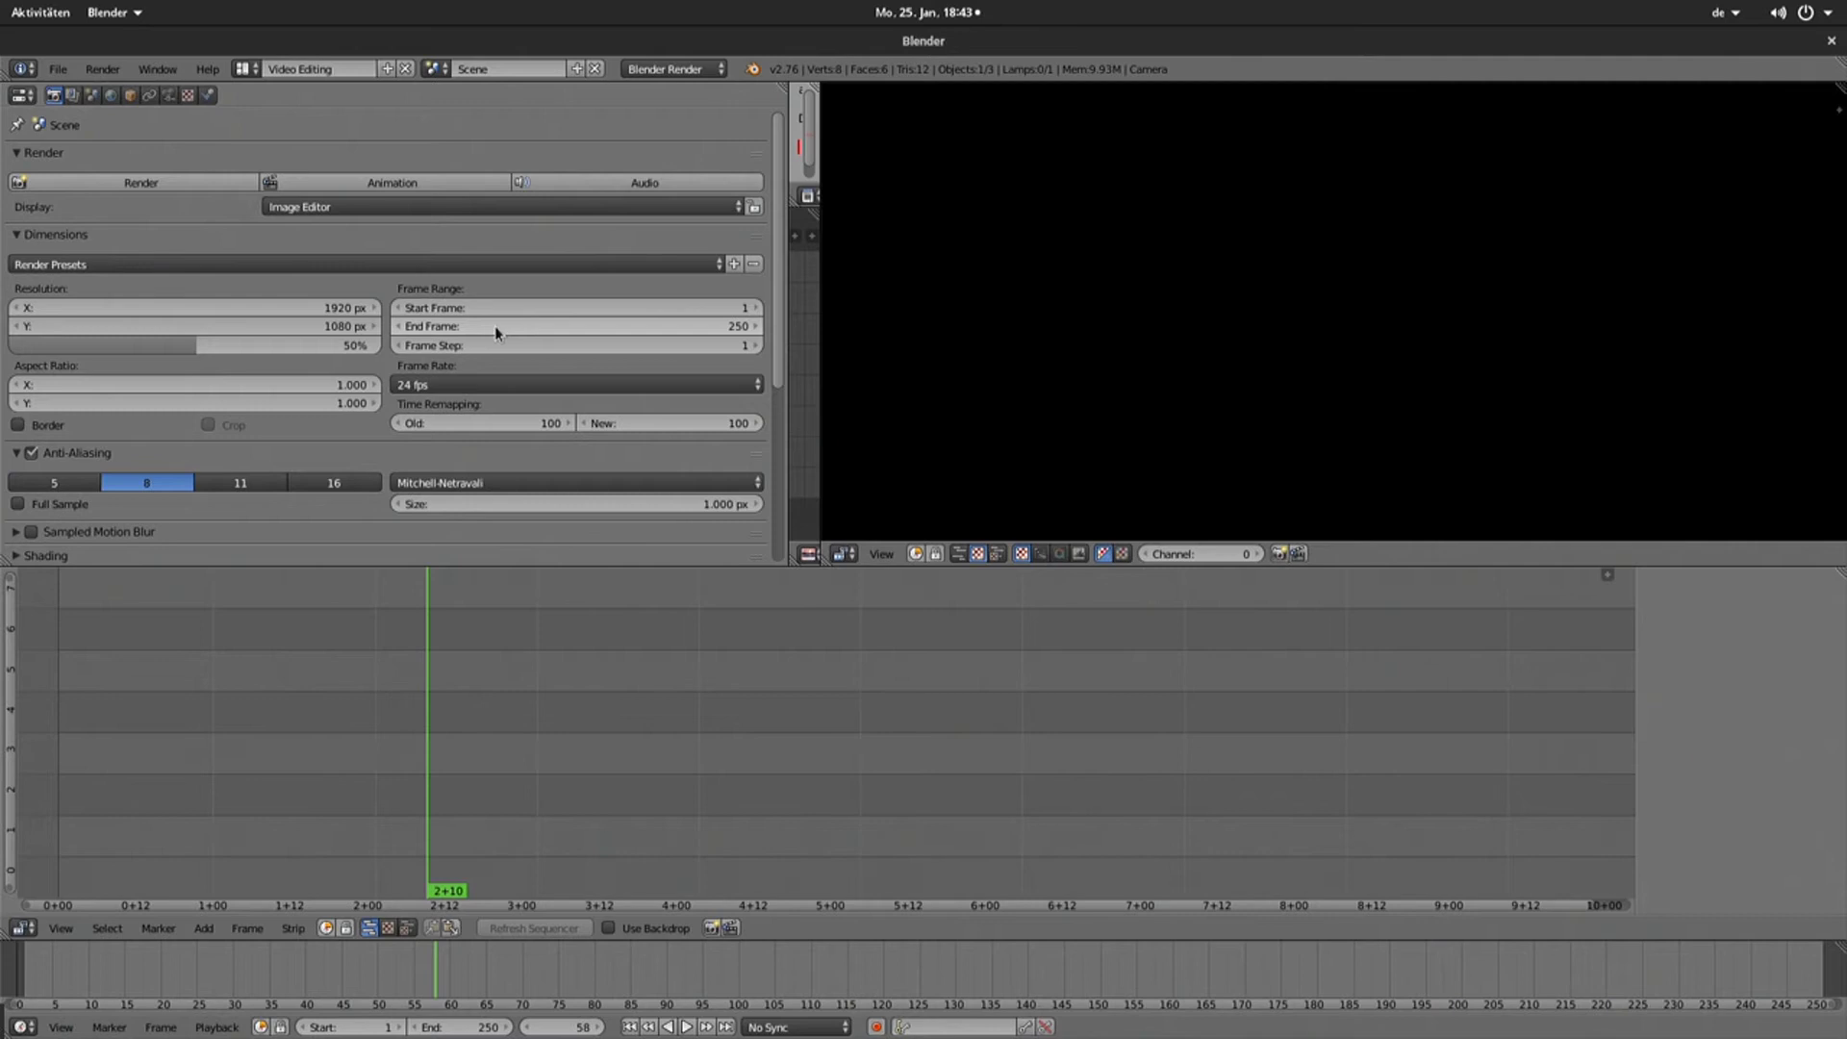
- Change the scene's End Frame from 250 to 25000 in the Dimensions panel
click(664, 326)
text(00)
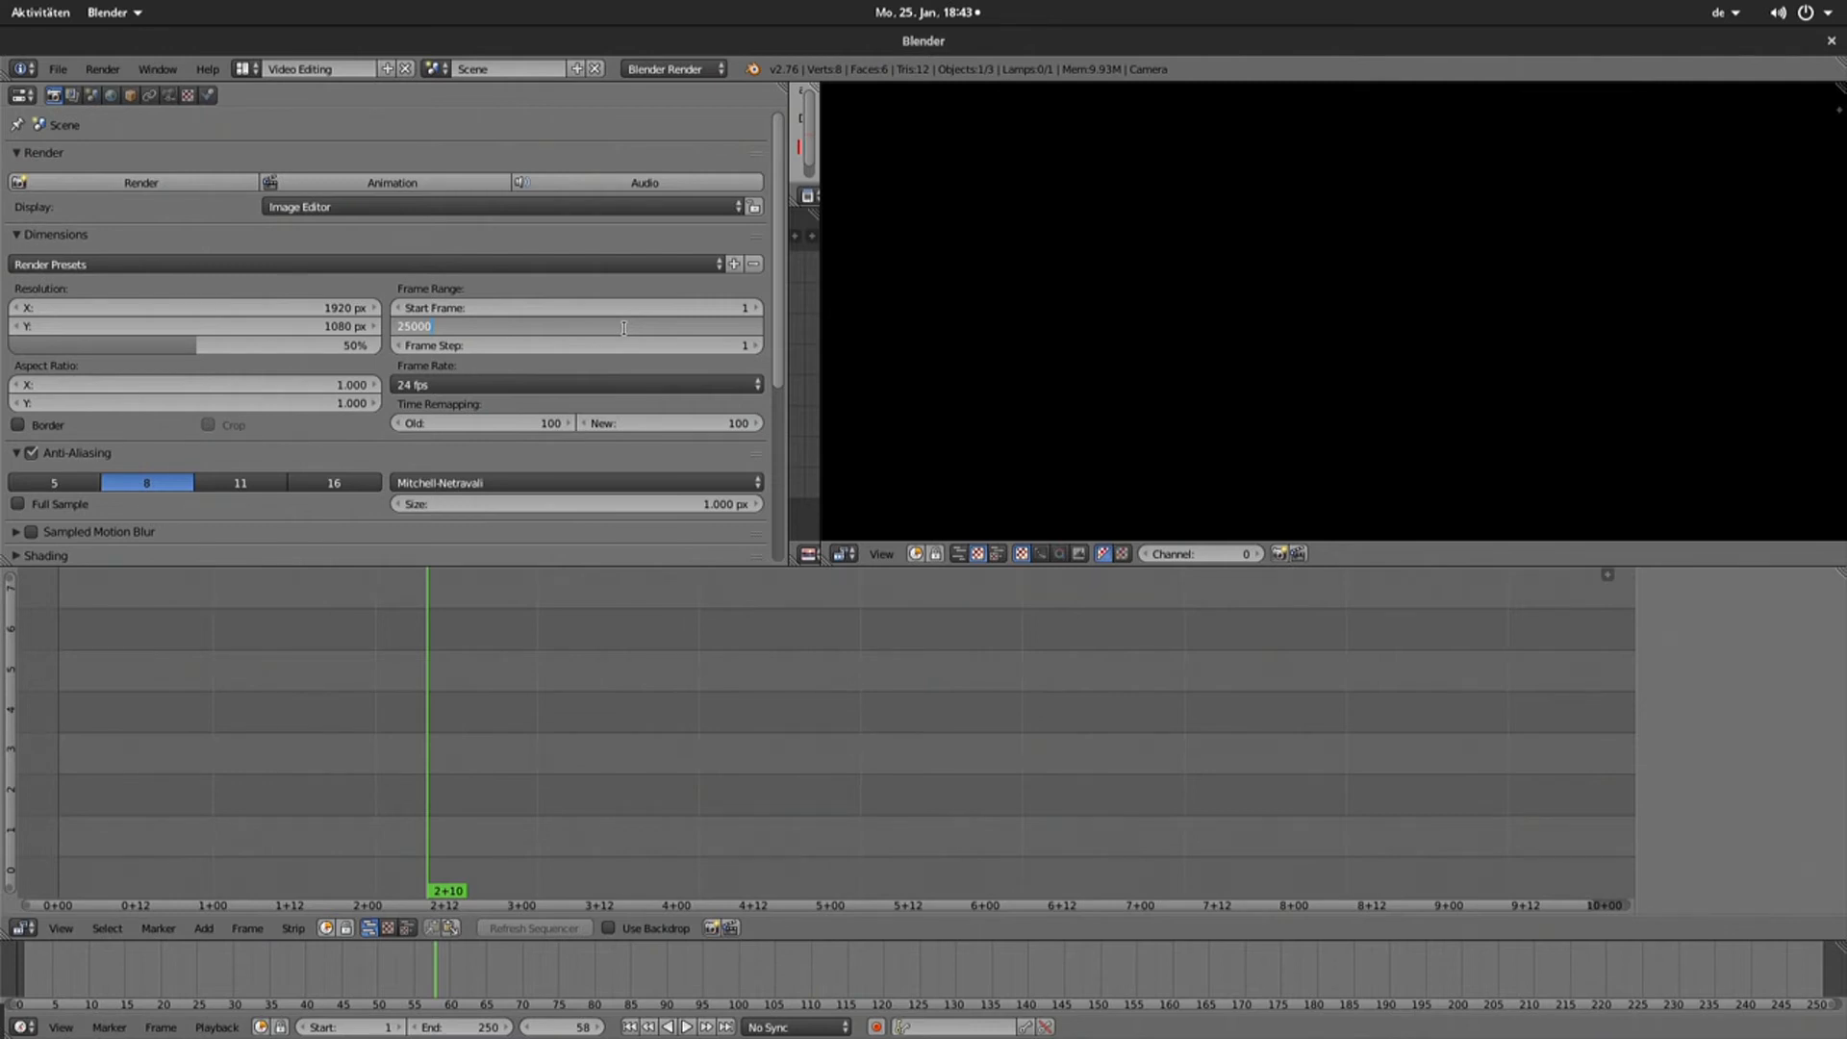
key(Tab)
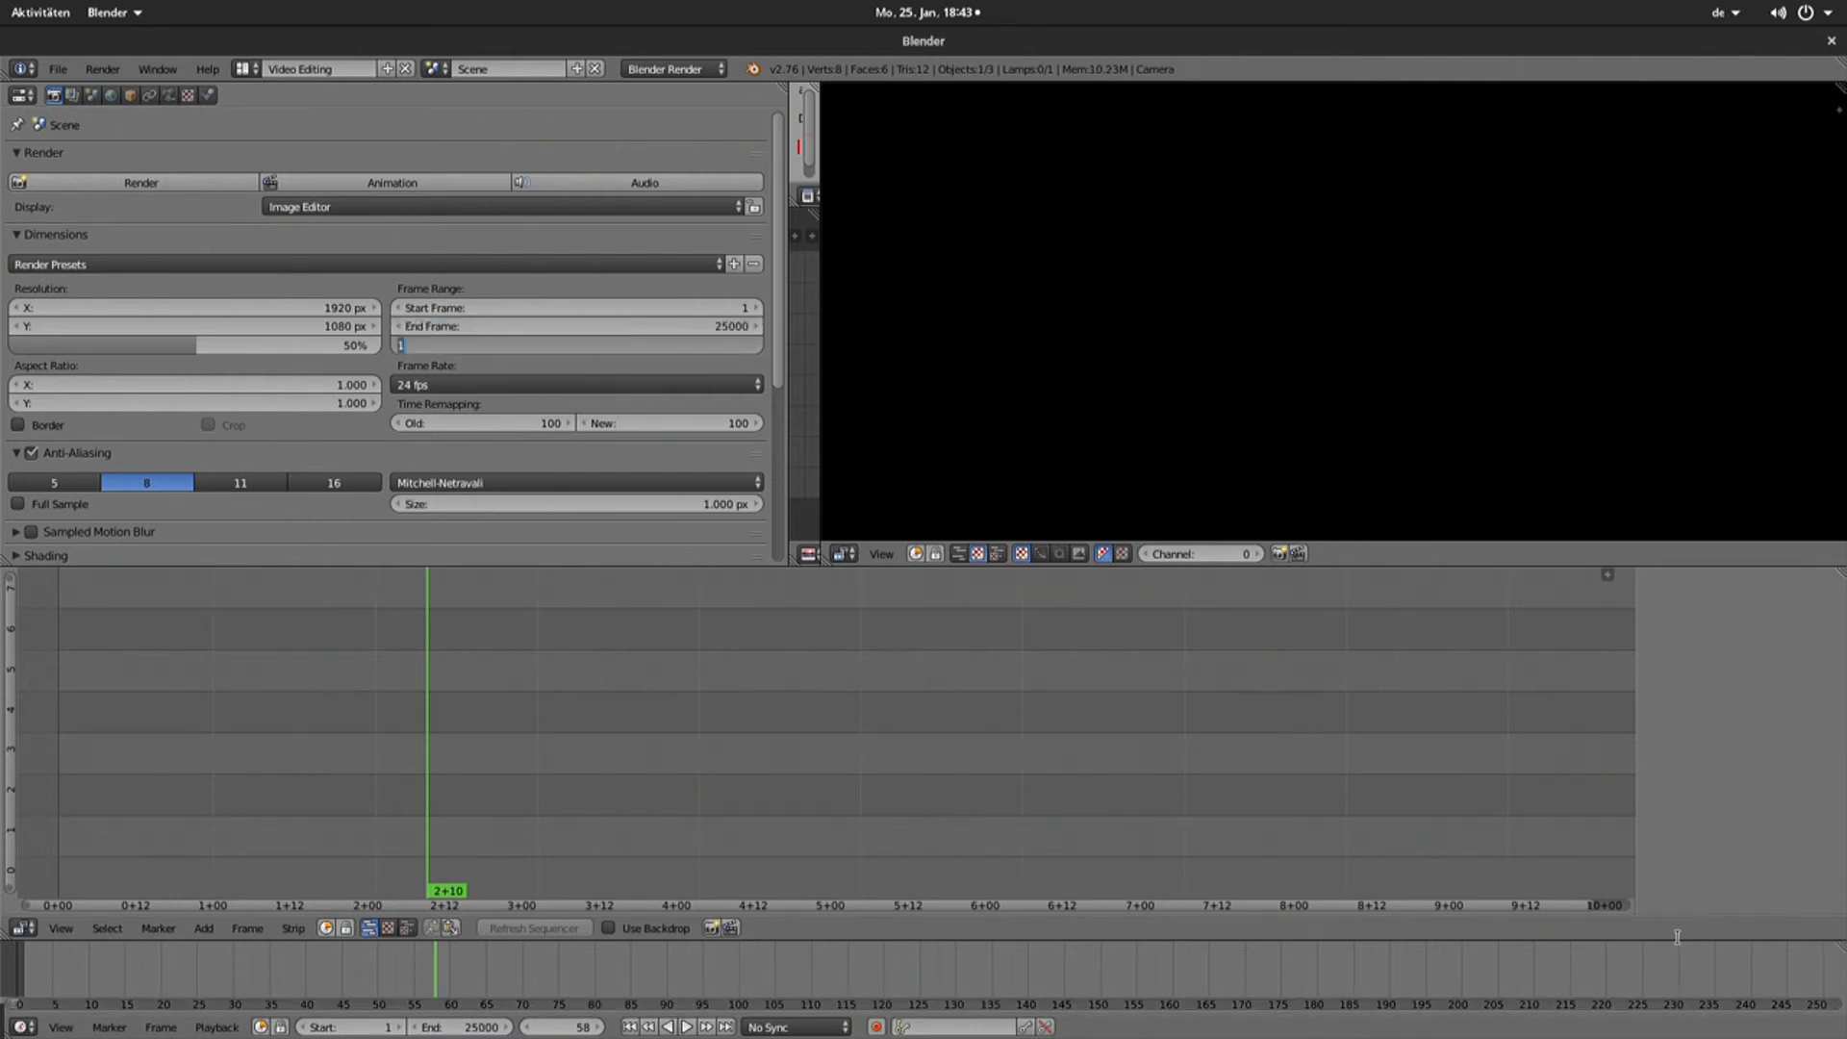
key(Return)
mouse_move(550, 898)
mouse_down()
mouse_move(1843, 900)
mouse_move(306, 902)
mouse_move(356, 887)
mouse_up()
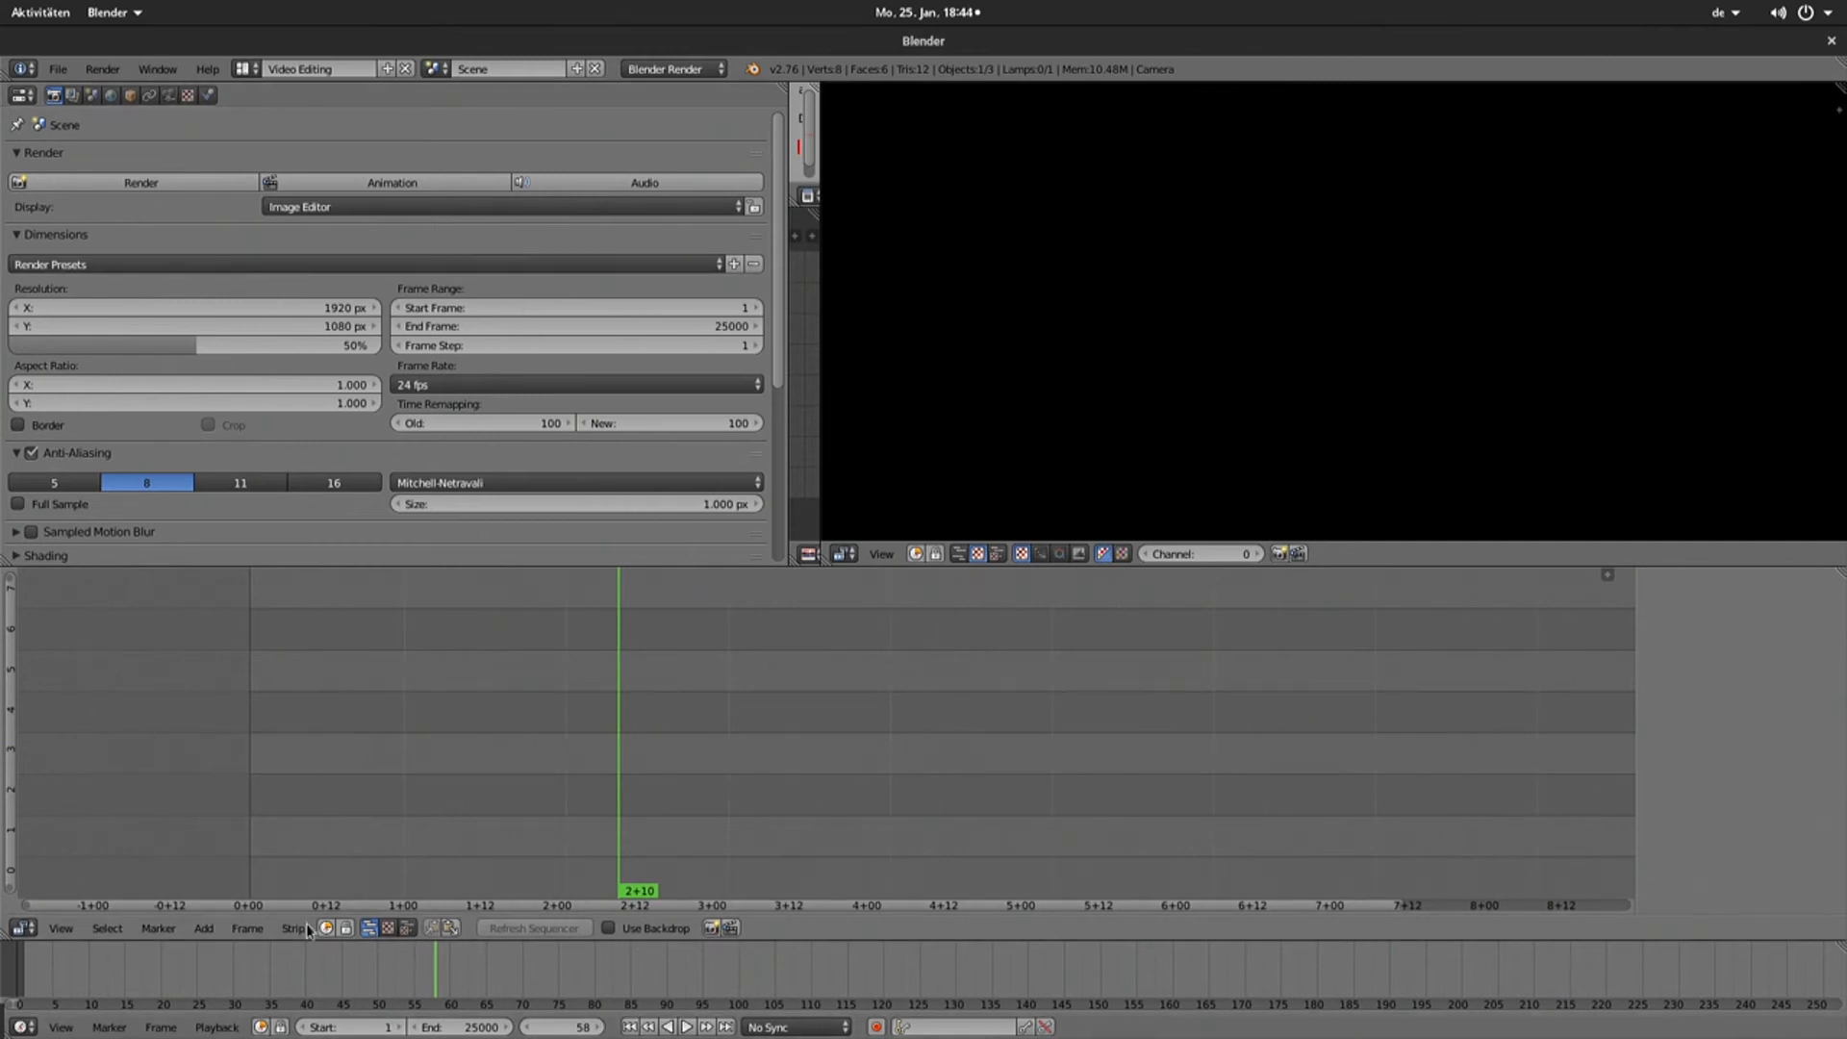
- Add 201601122036440.ts from myGarden/11_Projekte/linux/2016/schnittprogramm as movie and sound strips at frame 58
click(203, 930)
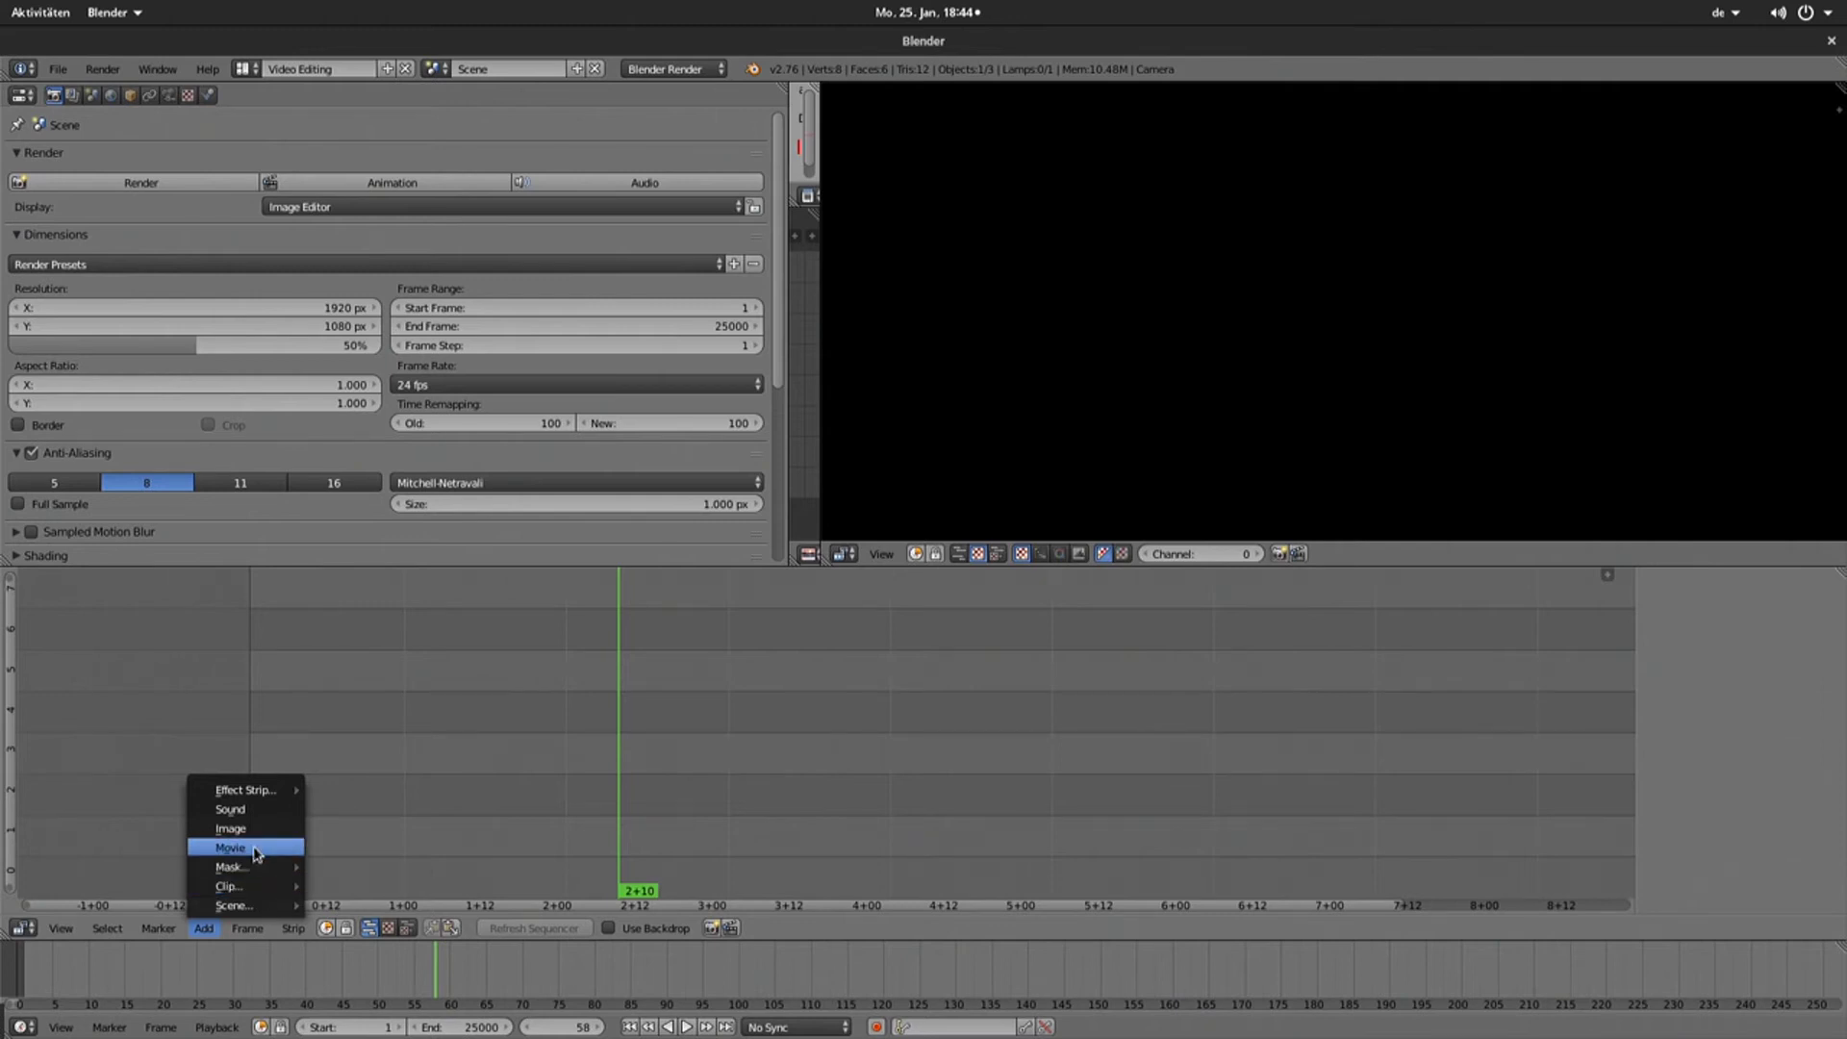
click(256, 853)
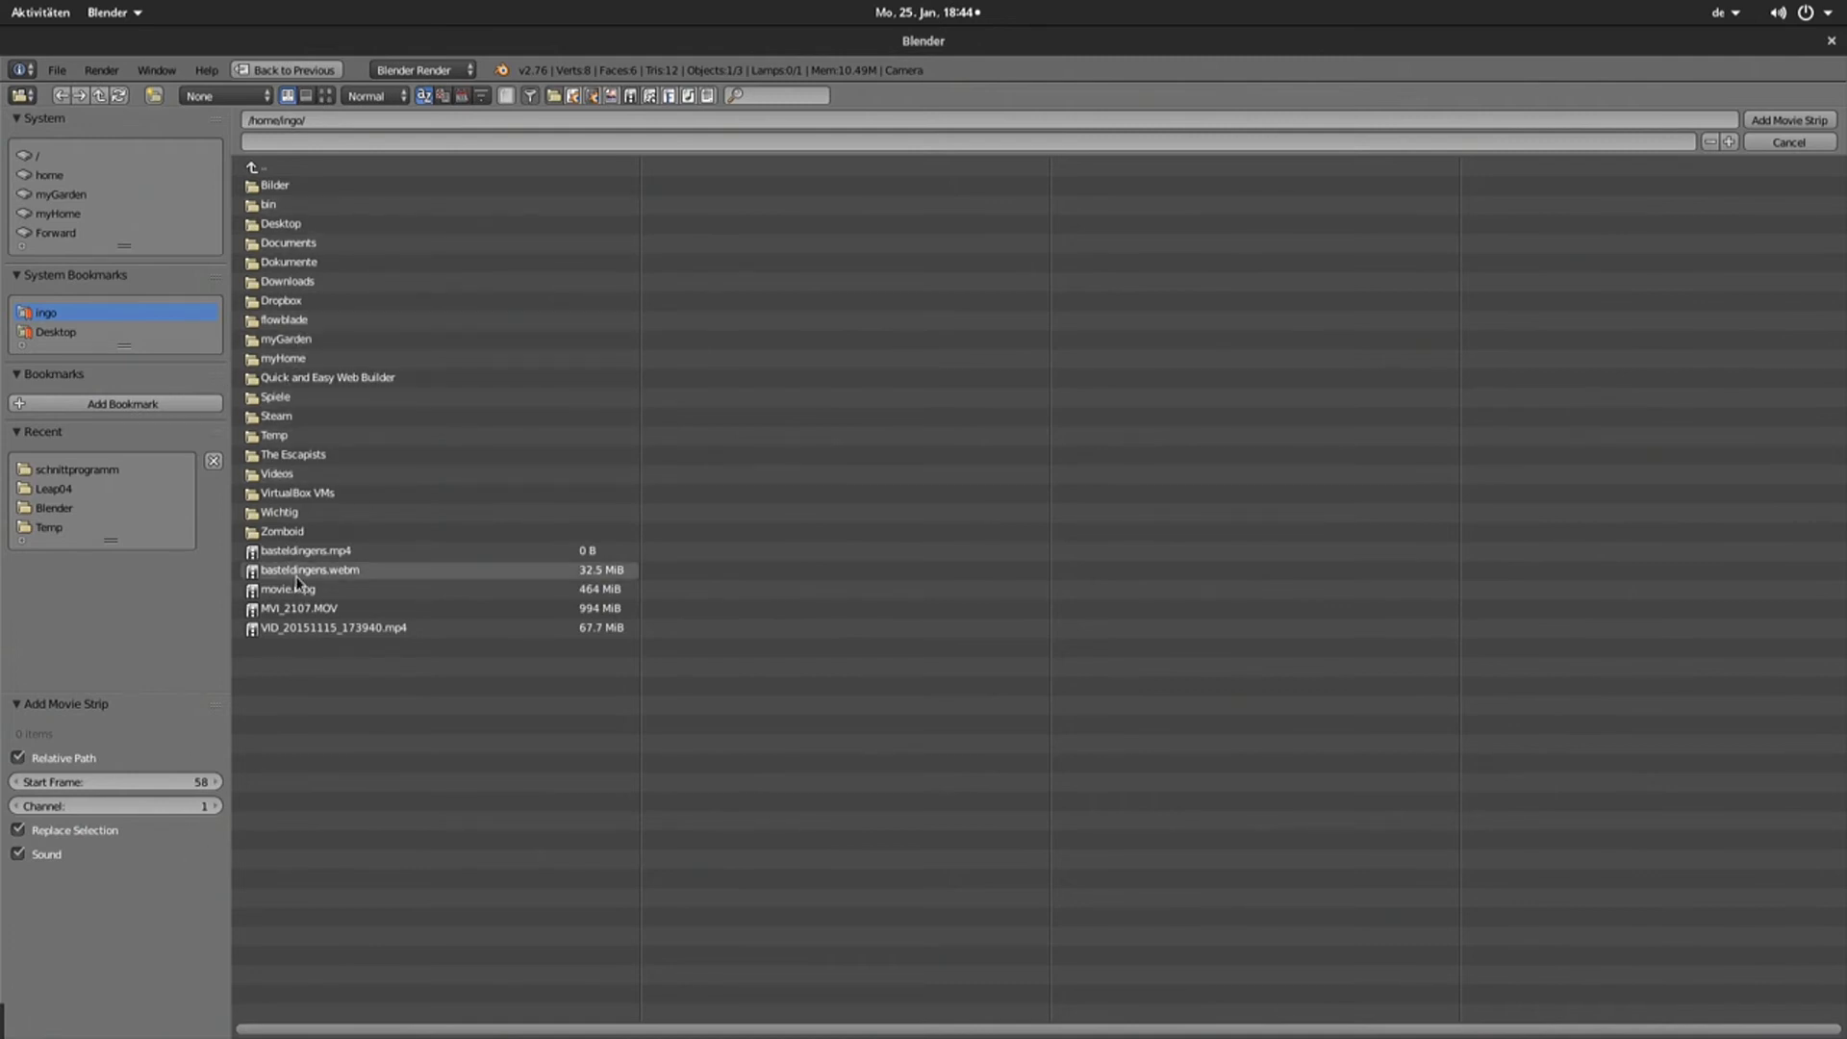
click(287, 339)
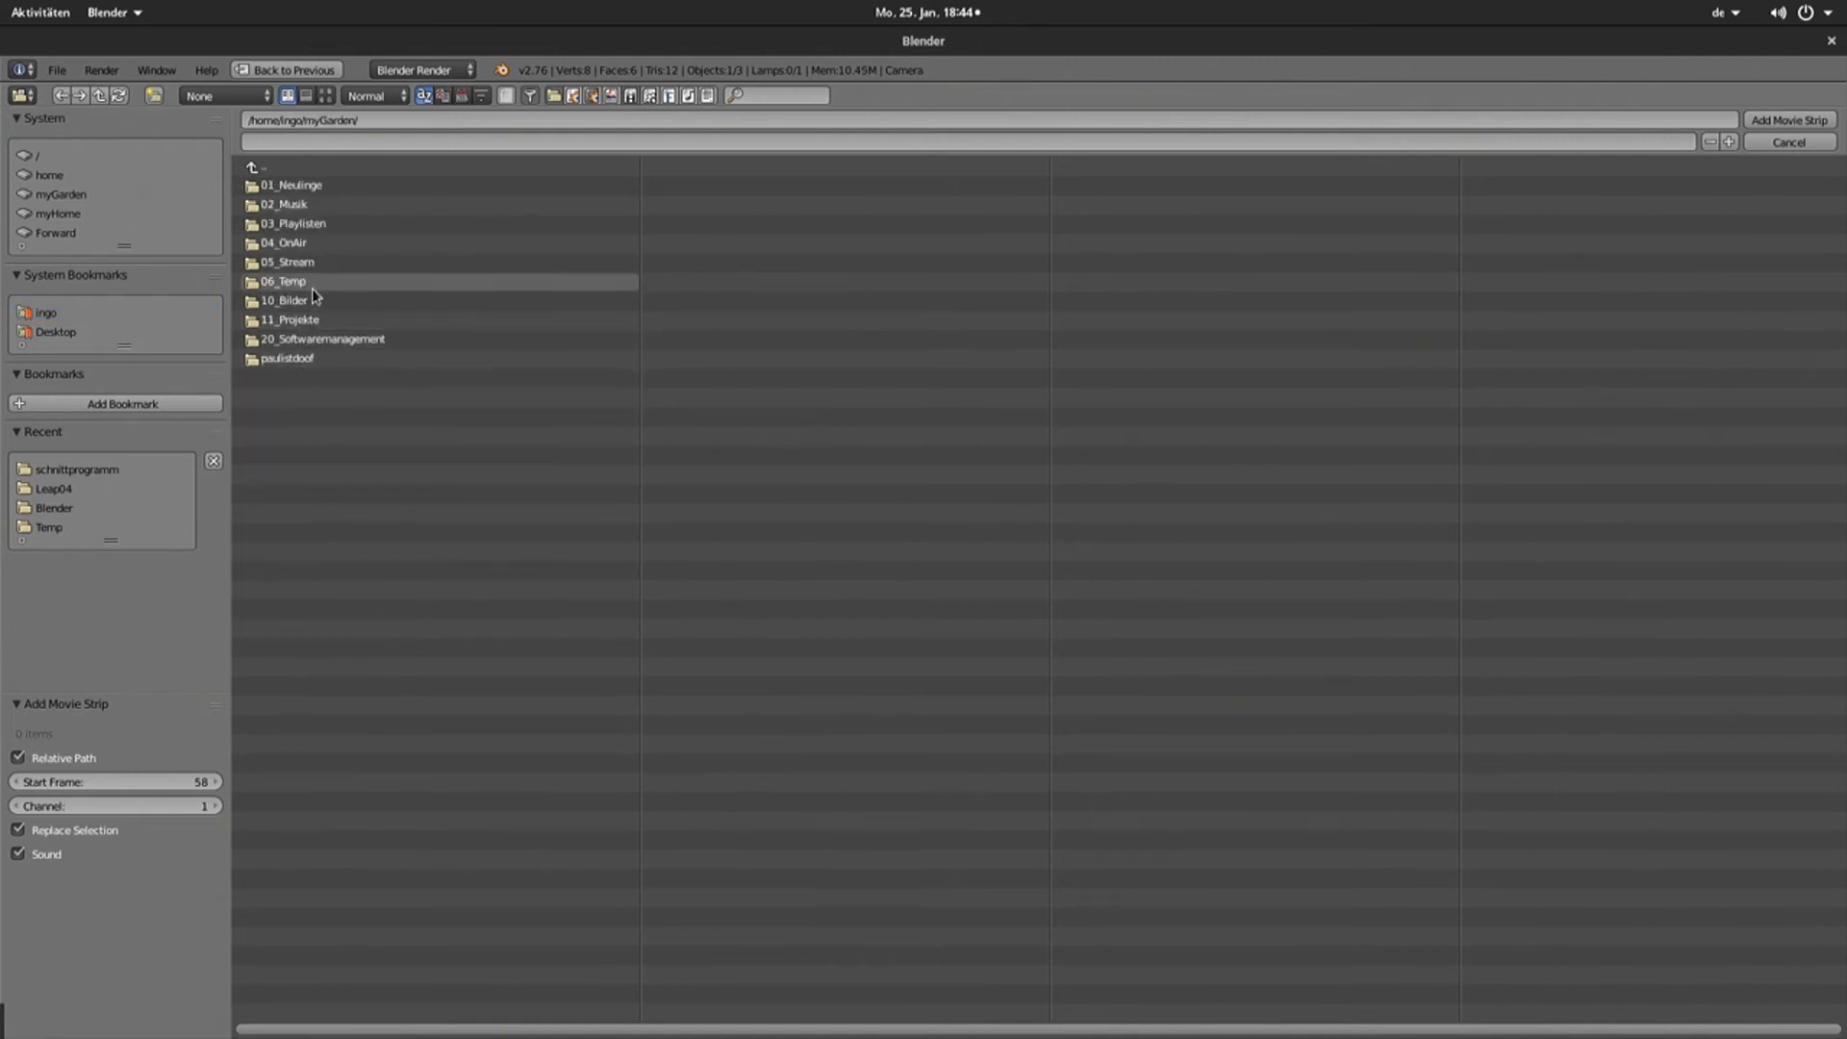
click(289, 320)
click(288, 223)
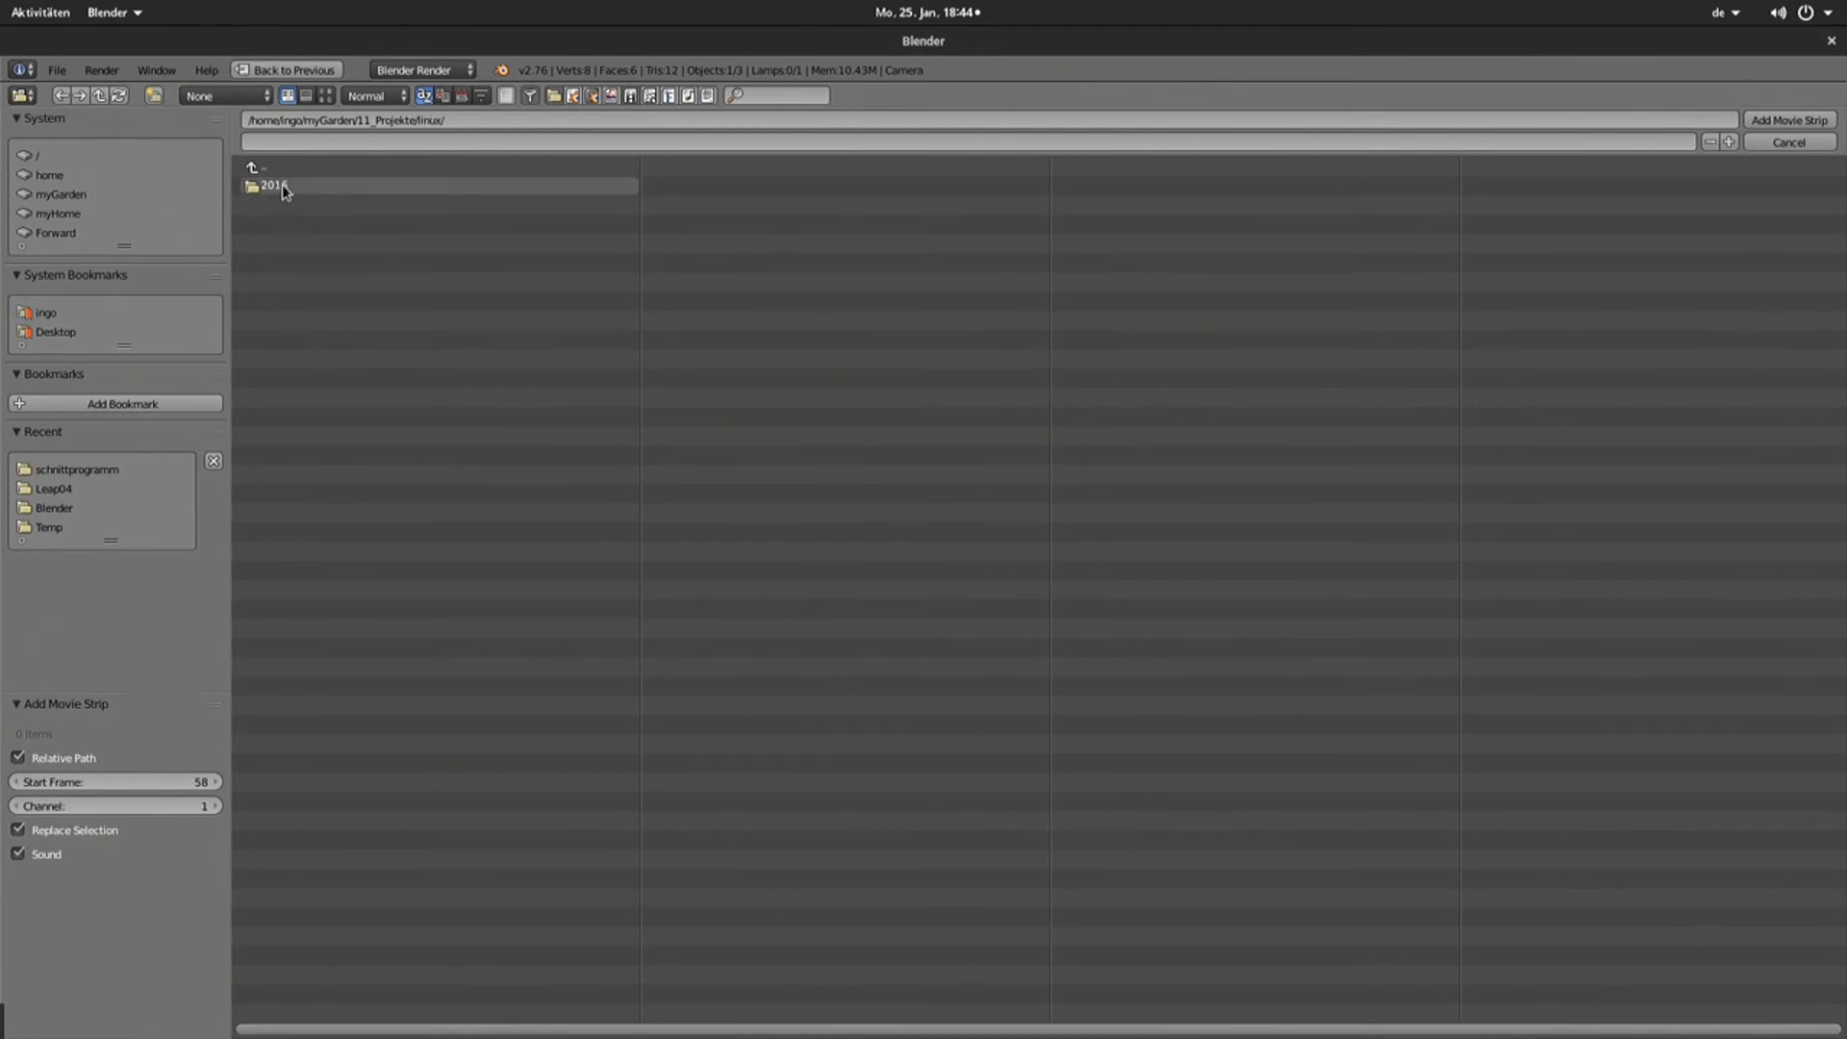
click(289, 224)
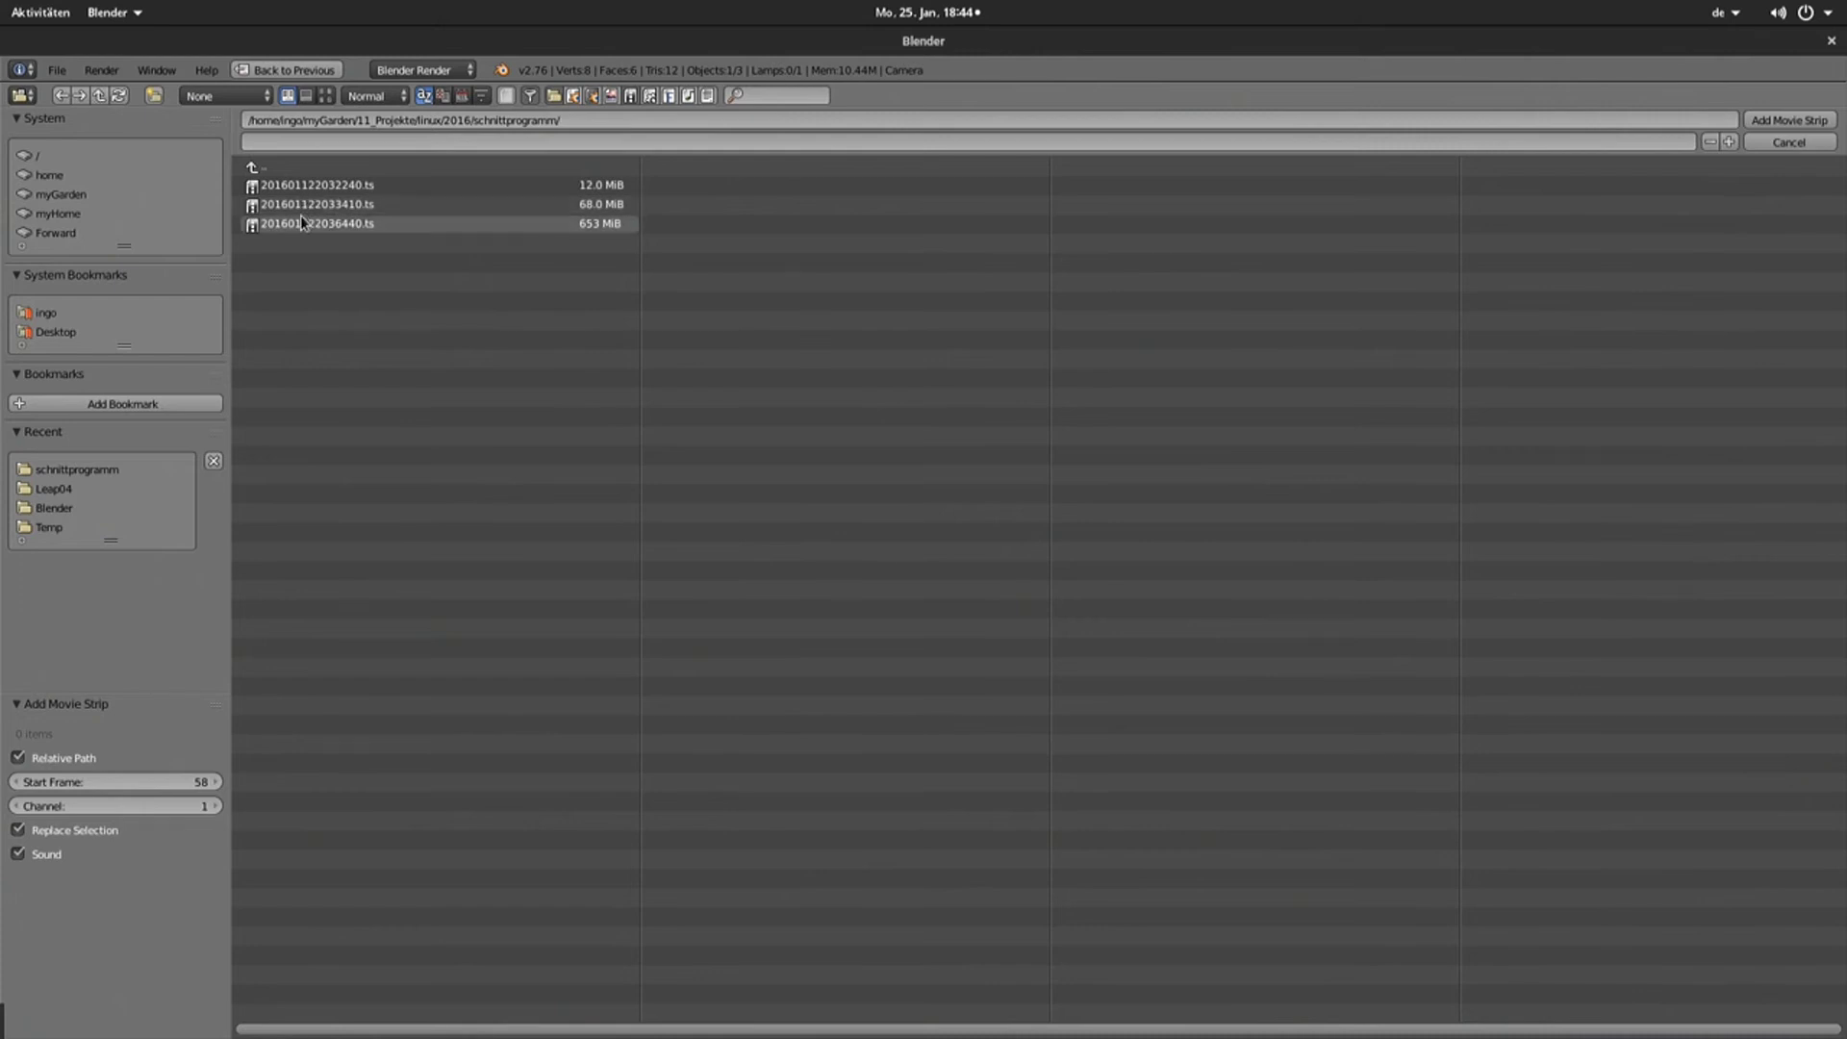
double_click(301, 222)
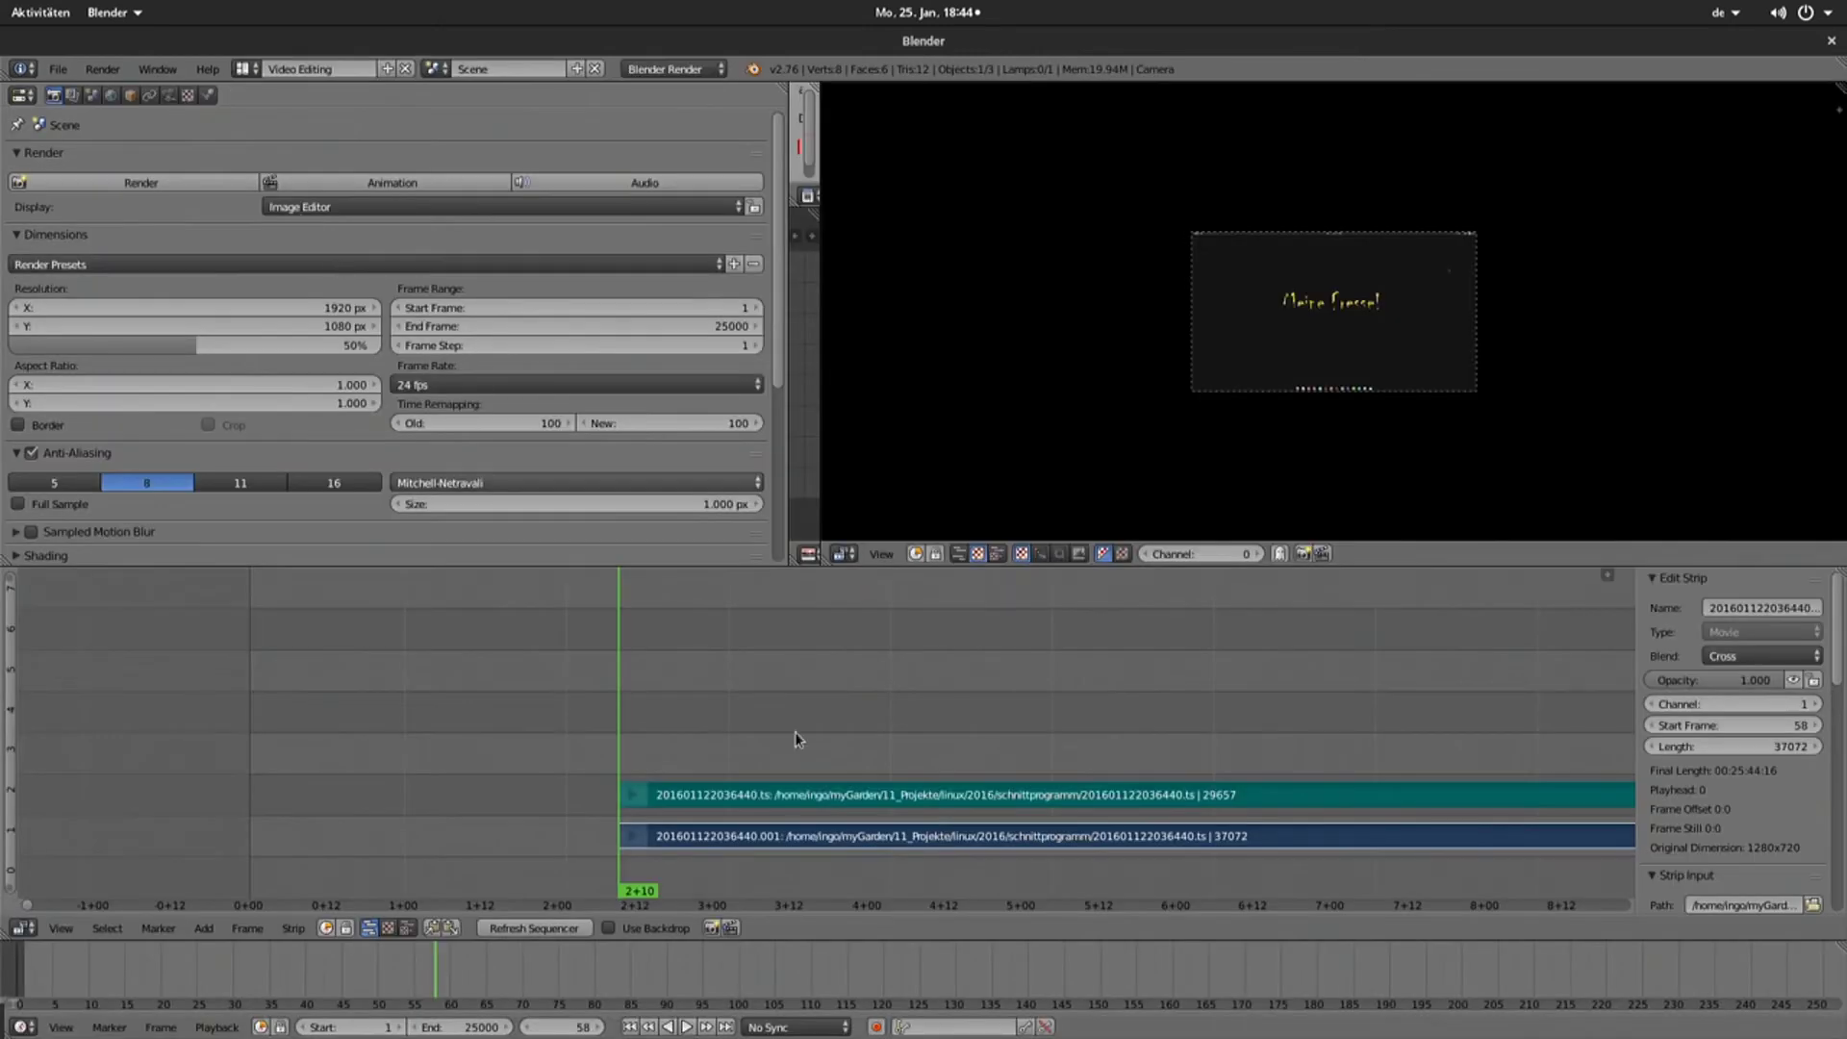
- Scrub through the start of the new recording and zoom the preview
mouse_move(856, 803)
mouse_down()
mouse_move(825, 801)
mouse_move(1207, 846)
mouse_up()
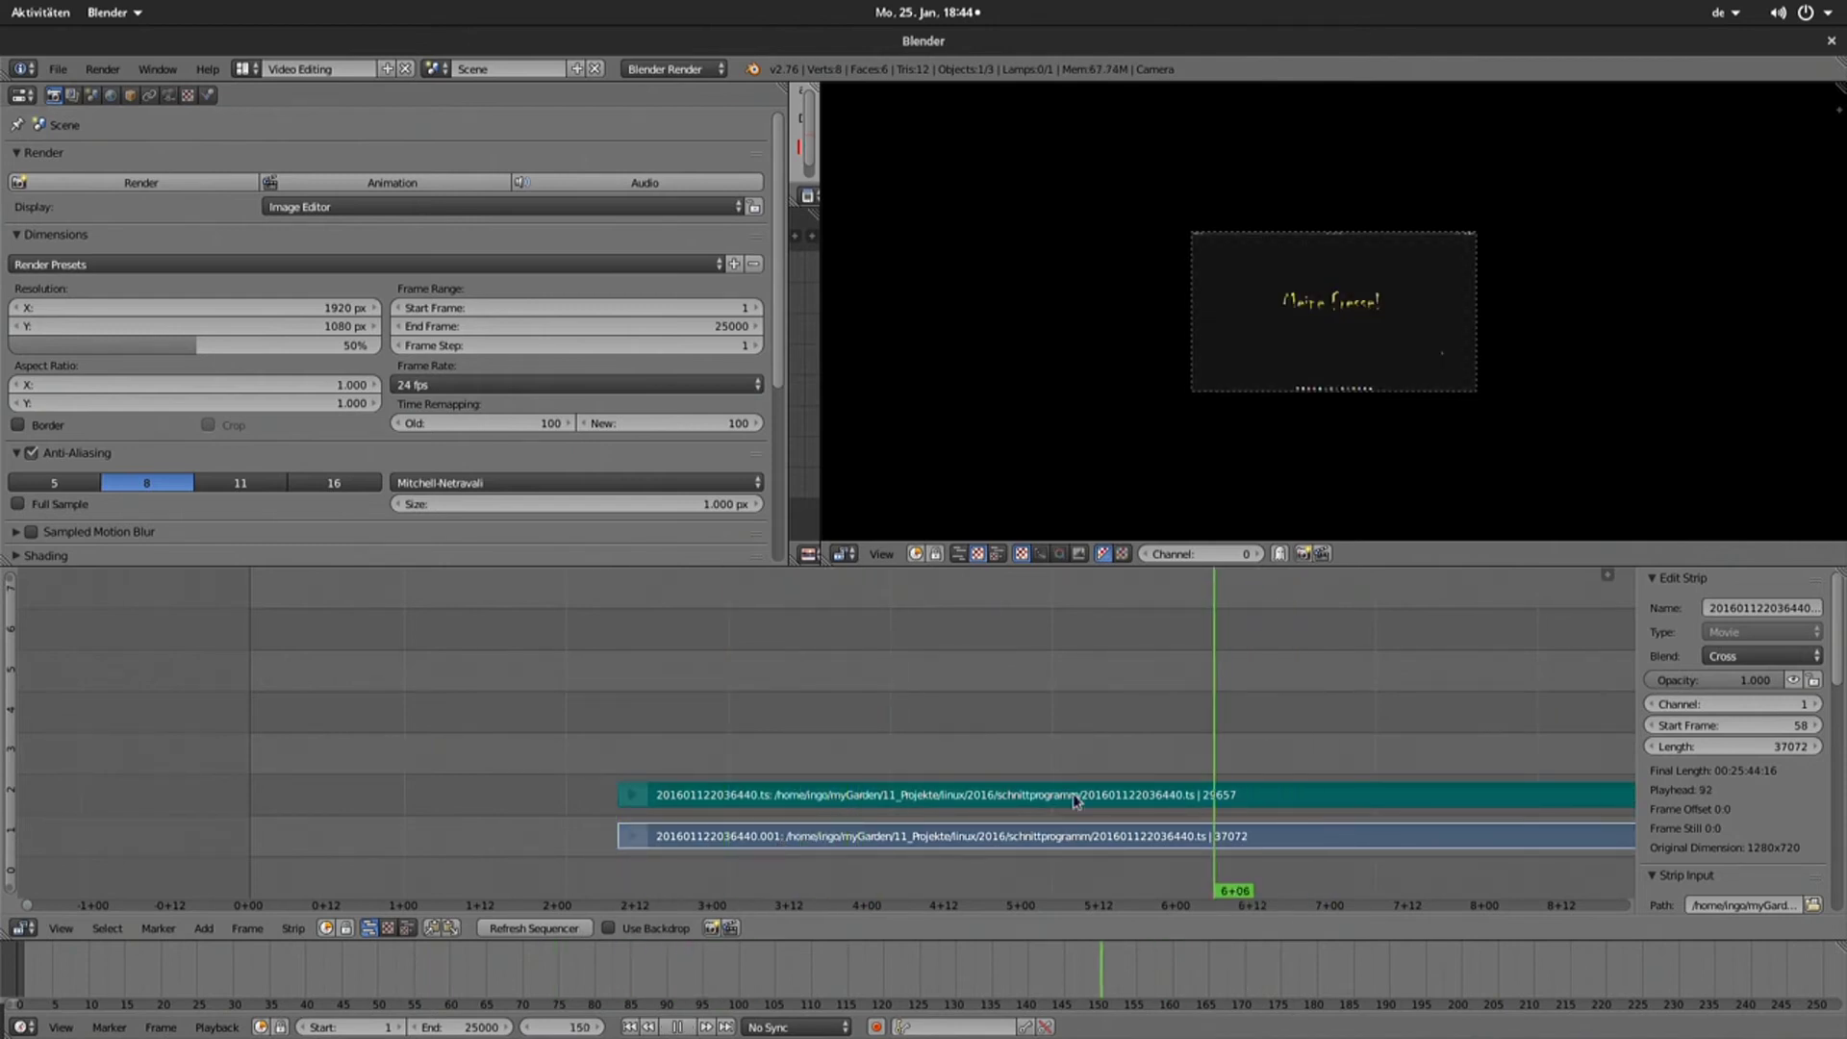
drag(815, 745, 852, 712)
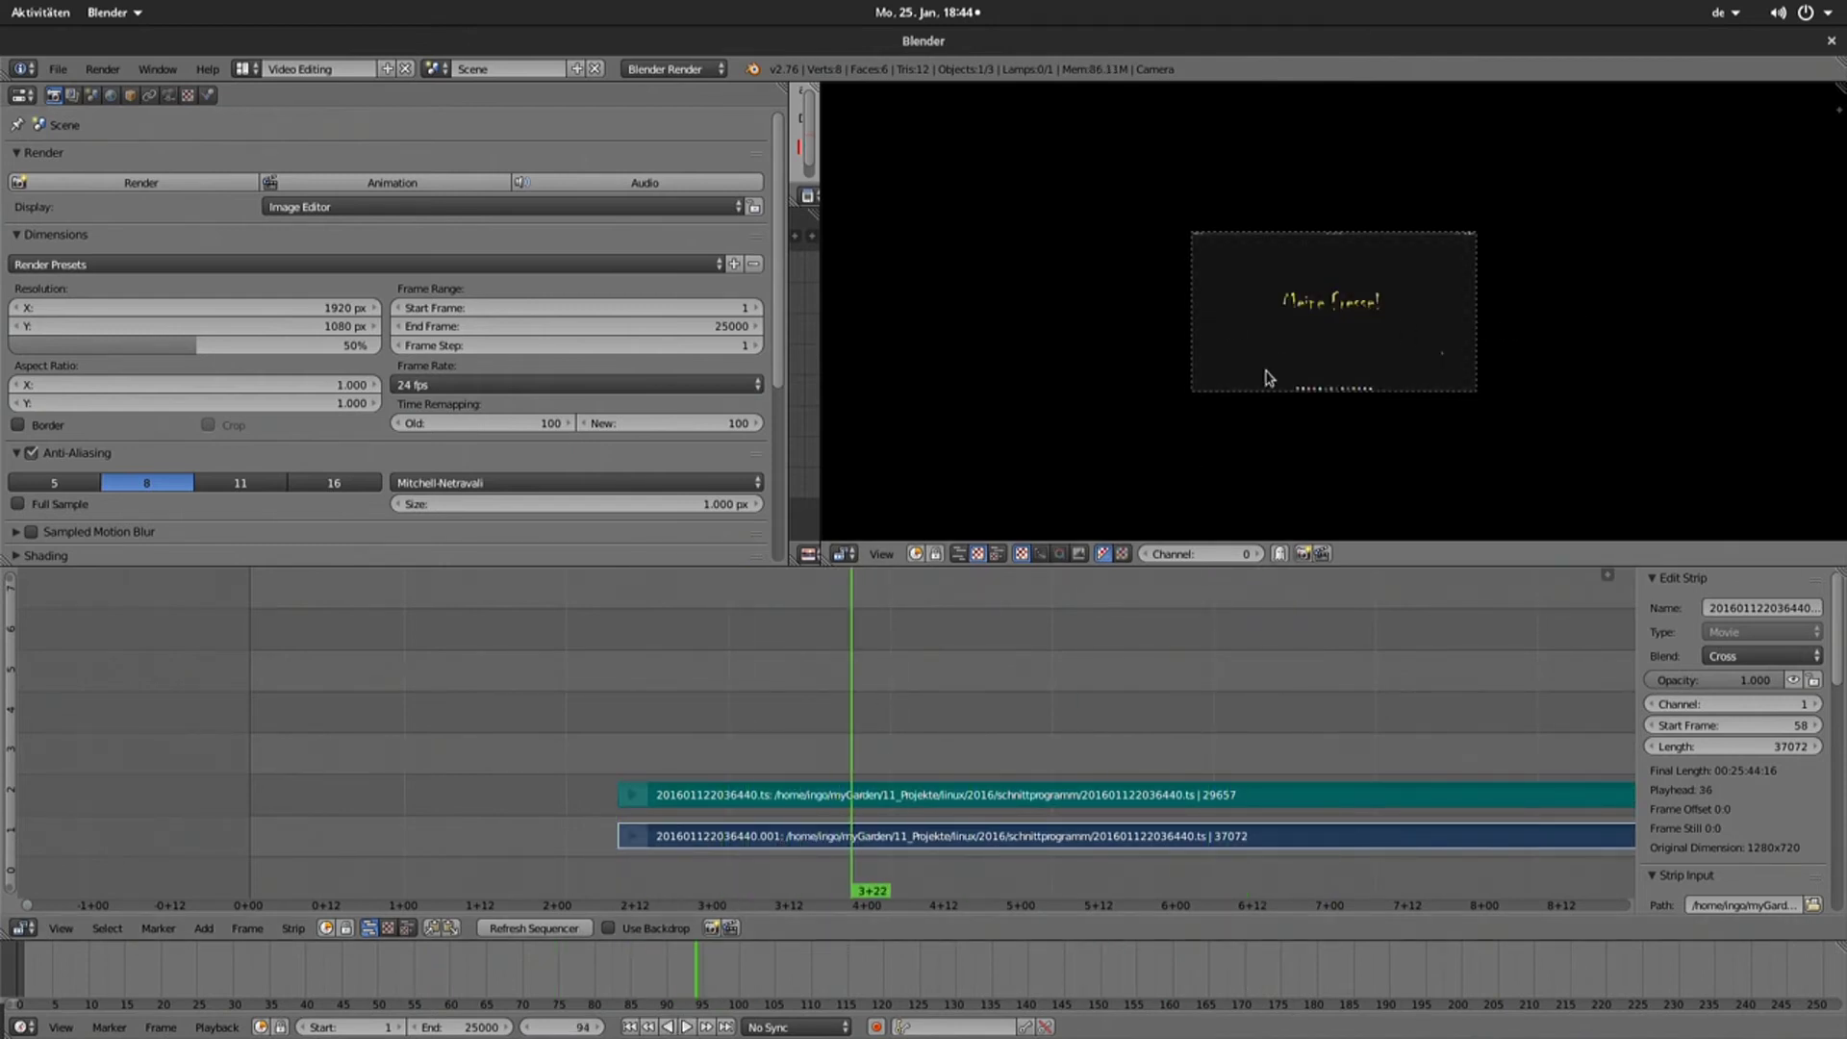
scroll(1268, 375, up, 3)
scroll(1289, 383, up, 2)
scroll(1323, 384, up, 1)
scroll(1323, 384, down, 1)
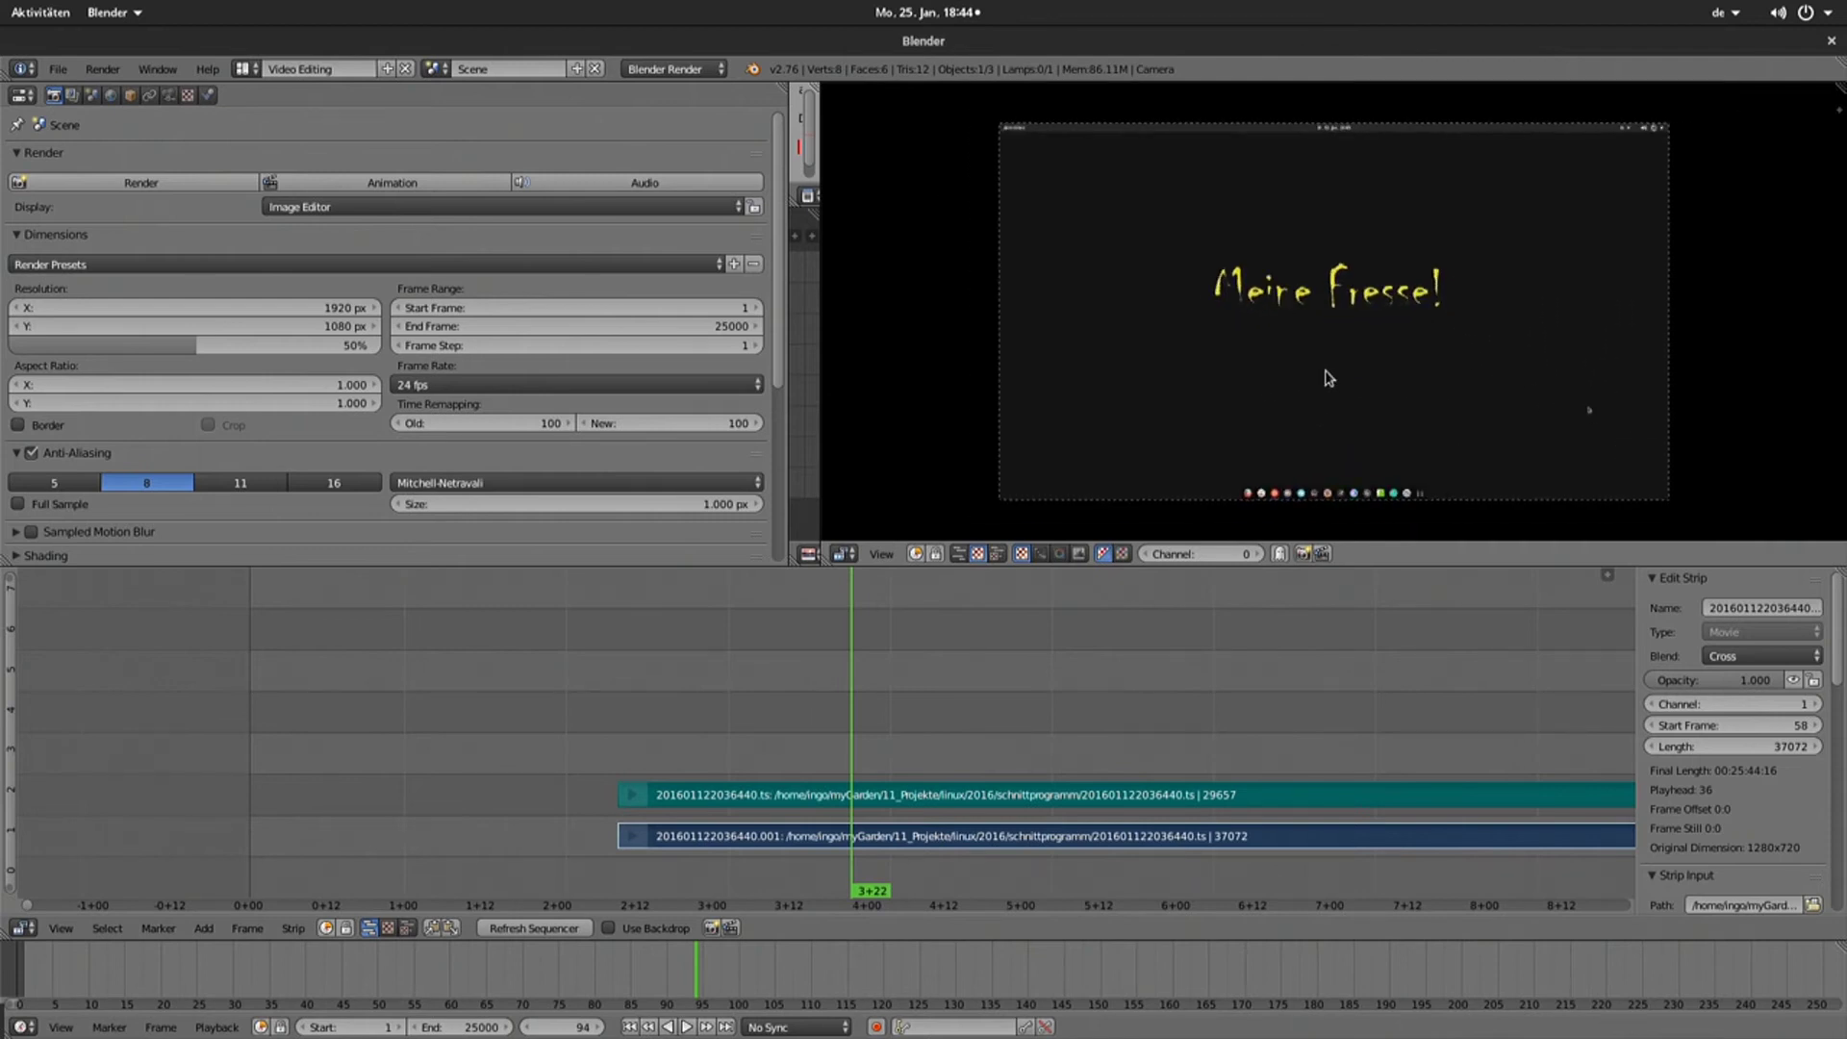
mouse_move(818, 793)
mouse_down()
mouse_move(638, 793)
mouse_move(972, 758)
mouse_up()
- Play the sequence, stop it at frame 123, and open the Strip menu
key(alt+a)
right_click(923, 844)
right_click(1022, 782)
key(alt+a)
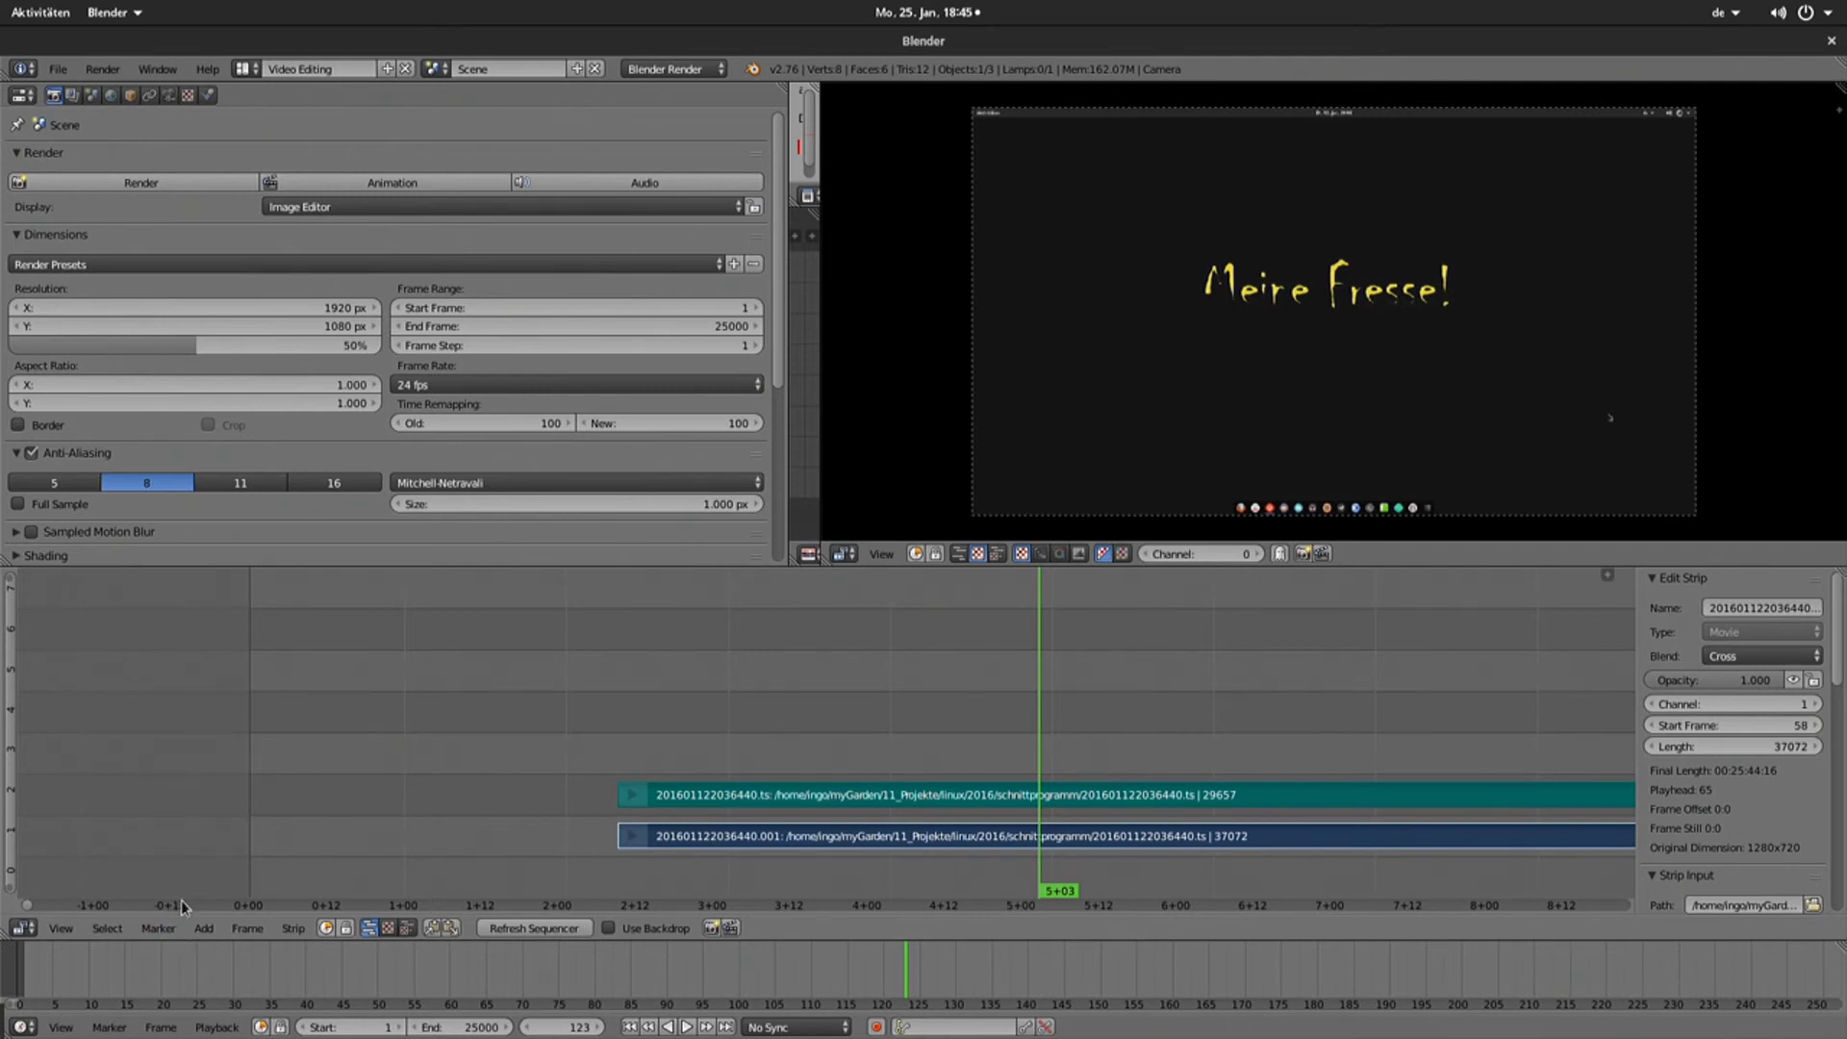
click(104, 929)
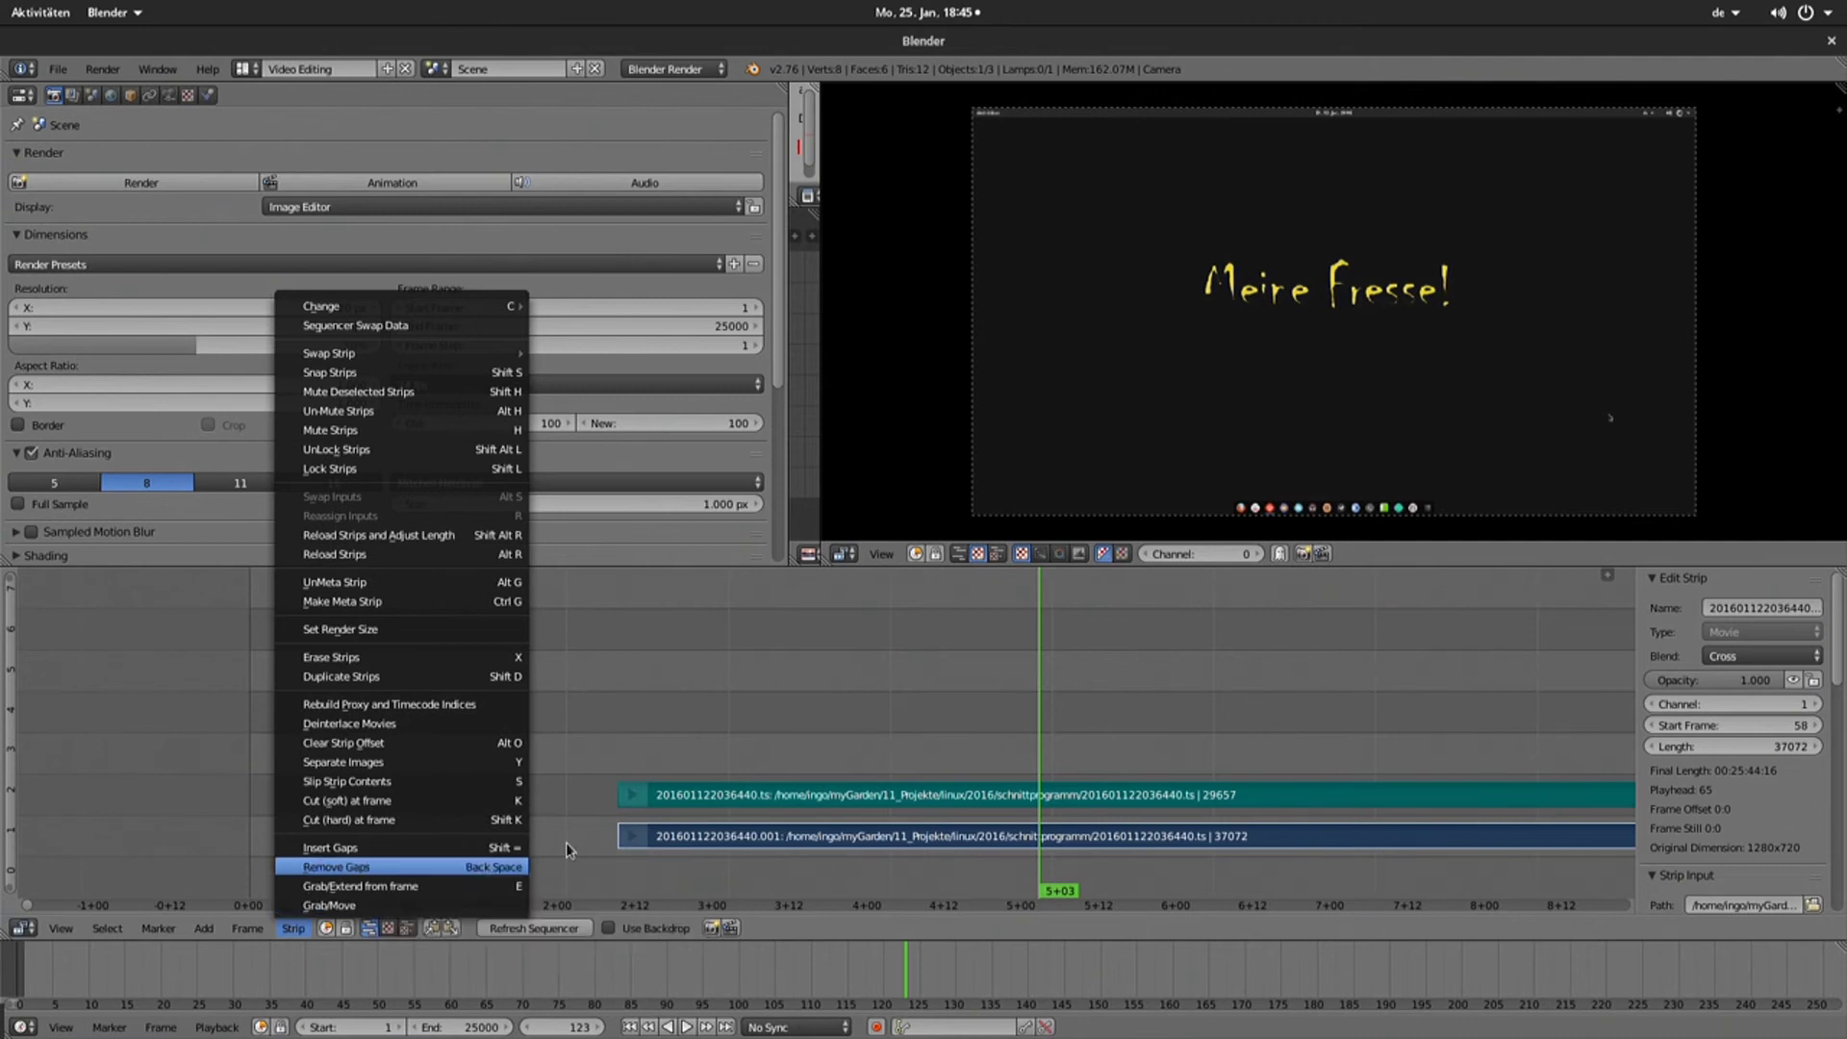
- Move both recording strips near the start onto higher channels
click(616, 781)
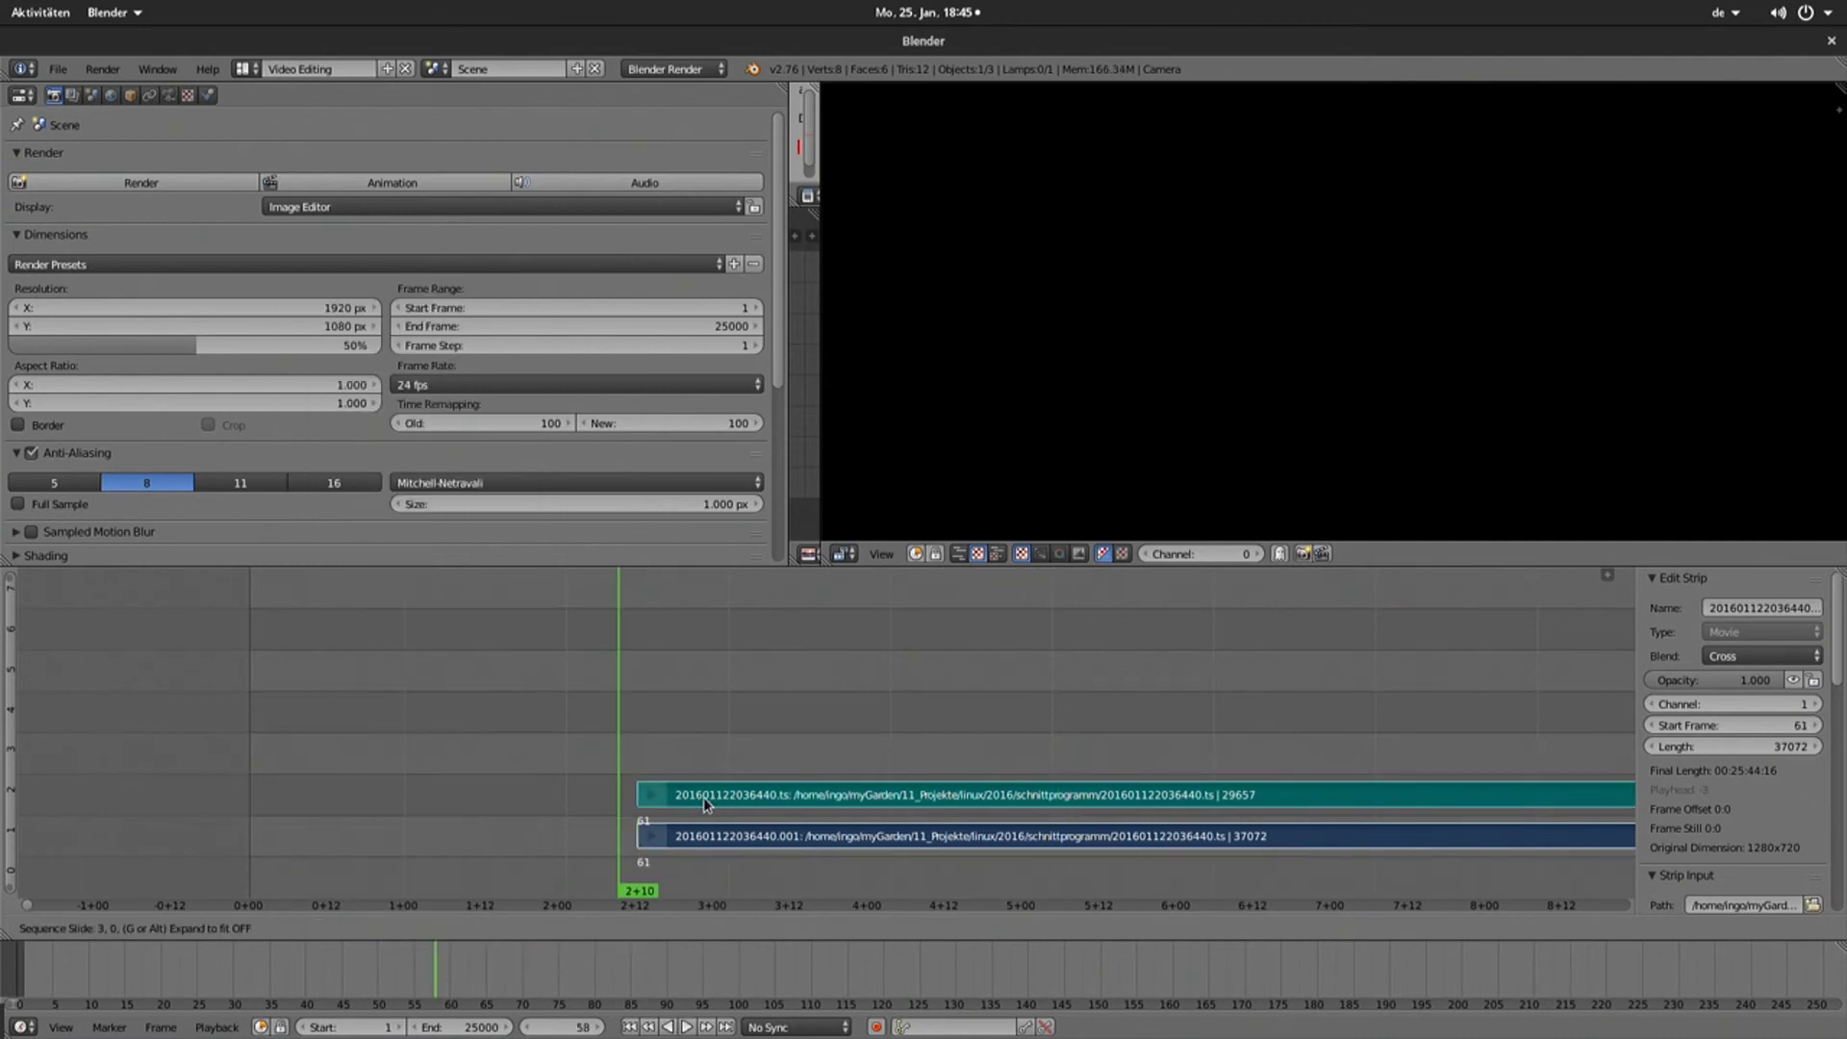
key(g)
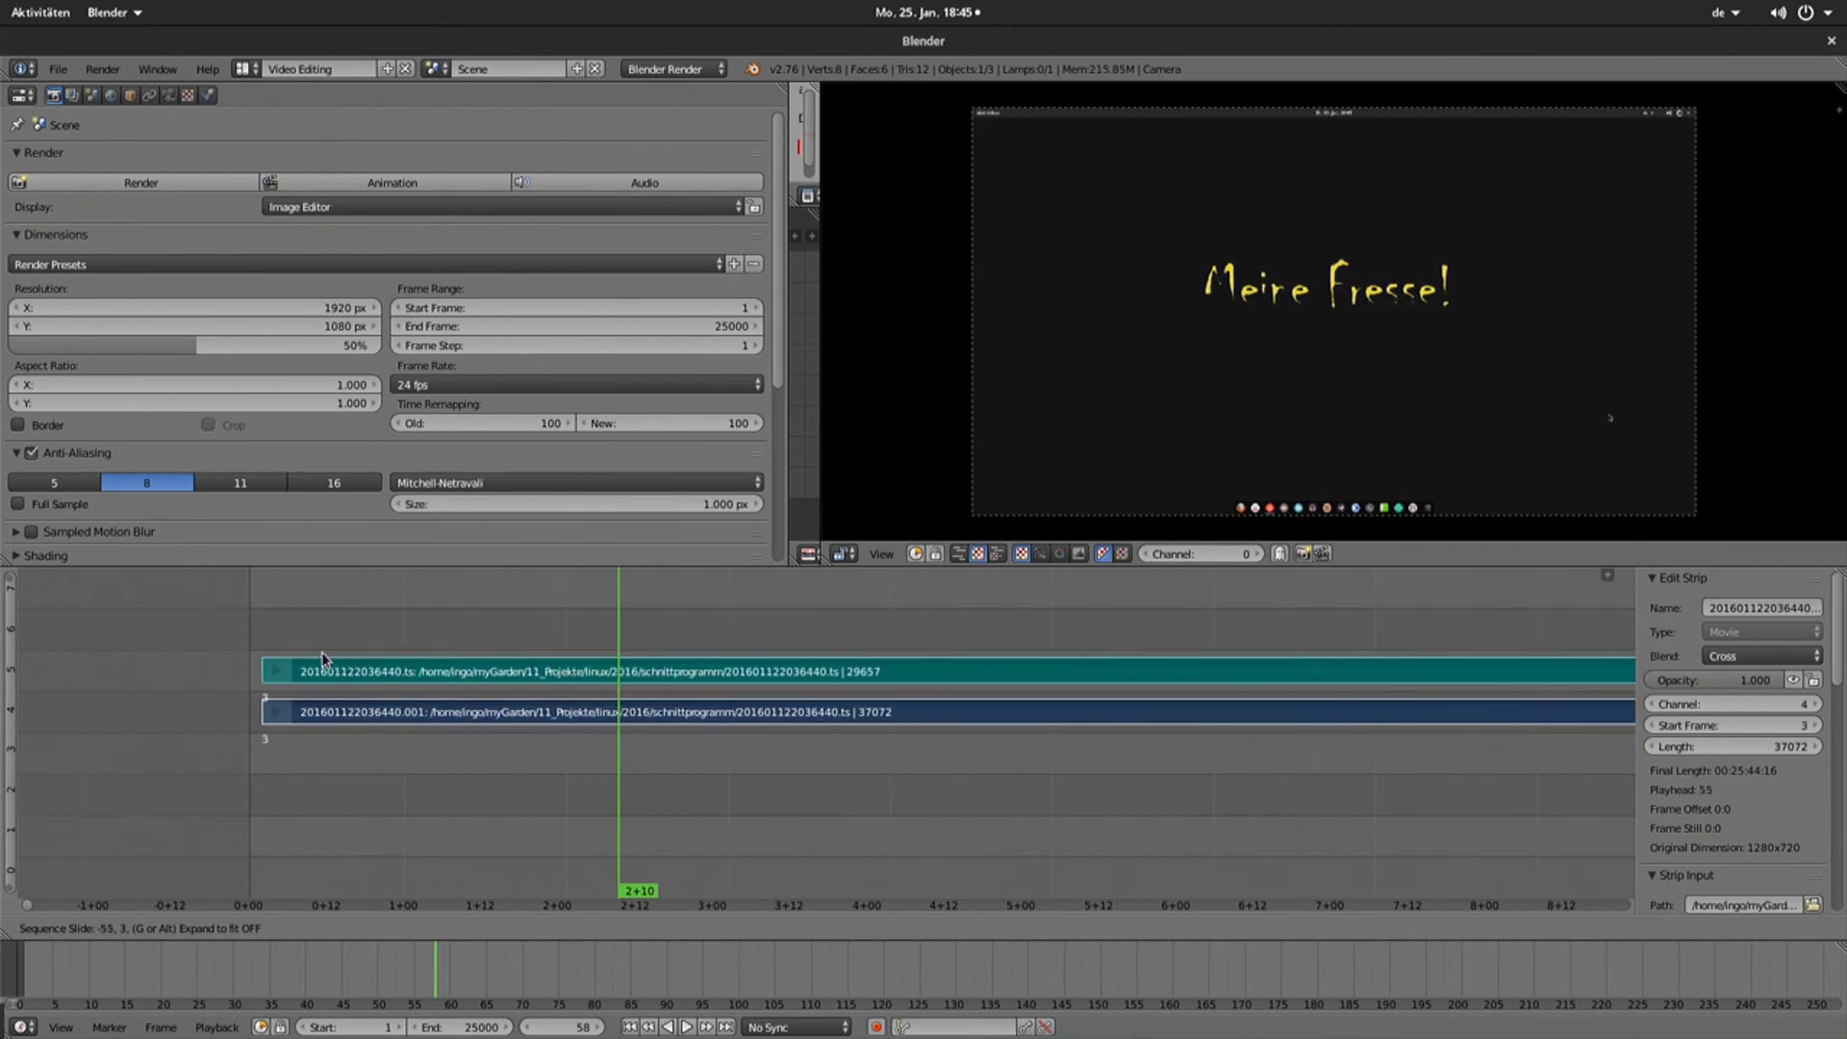
click(315, 658)
mouse_move(482, 614)
mouse_down()
mouse_move(360, 618)
mouse_move(407, 602)
mouse_up()
- Select the recording's sound and movie strips in turn and play from frame 24
click(413, 668)
right_click(417, 670)
right_click(352, 716)
click(333, 750)
right_click(396, 679)
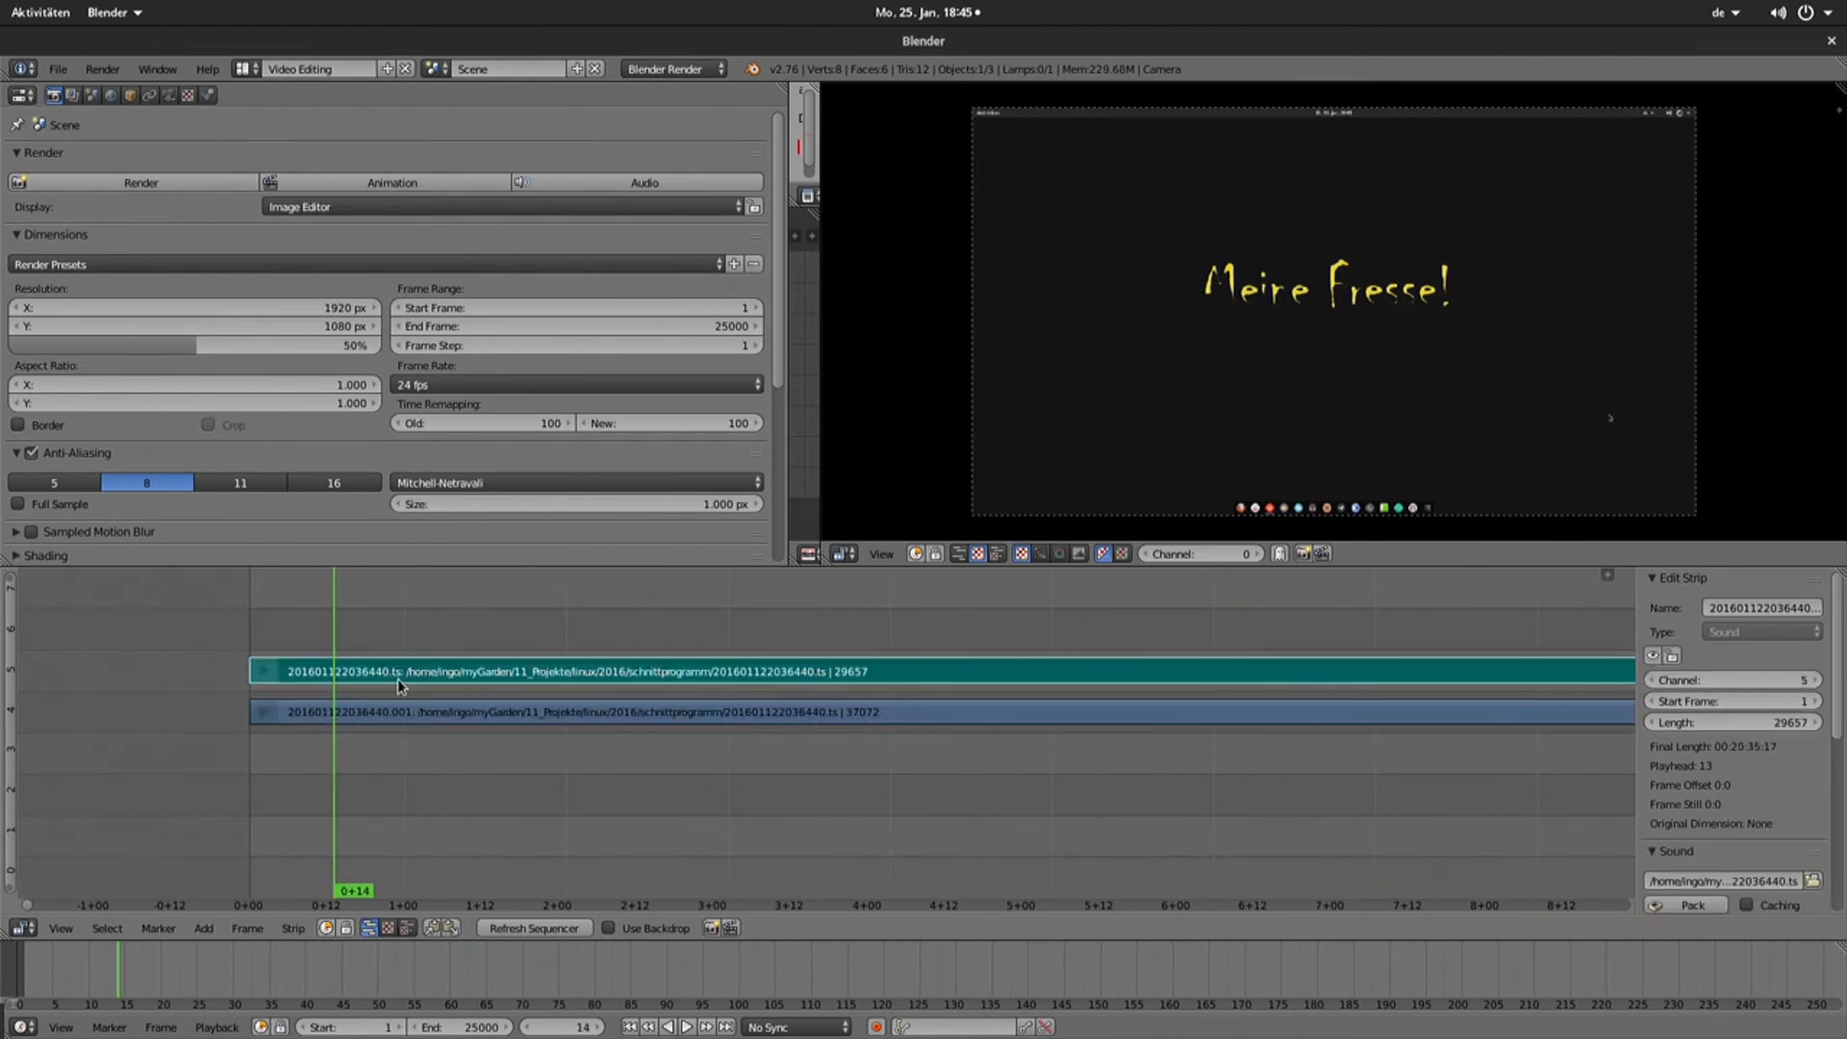
click(406, 642)
key(alt+a)
key(alt+a)
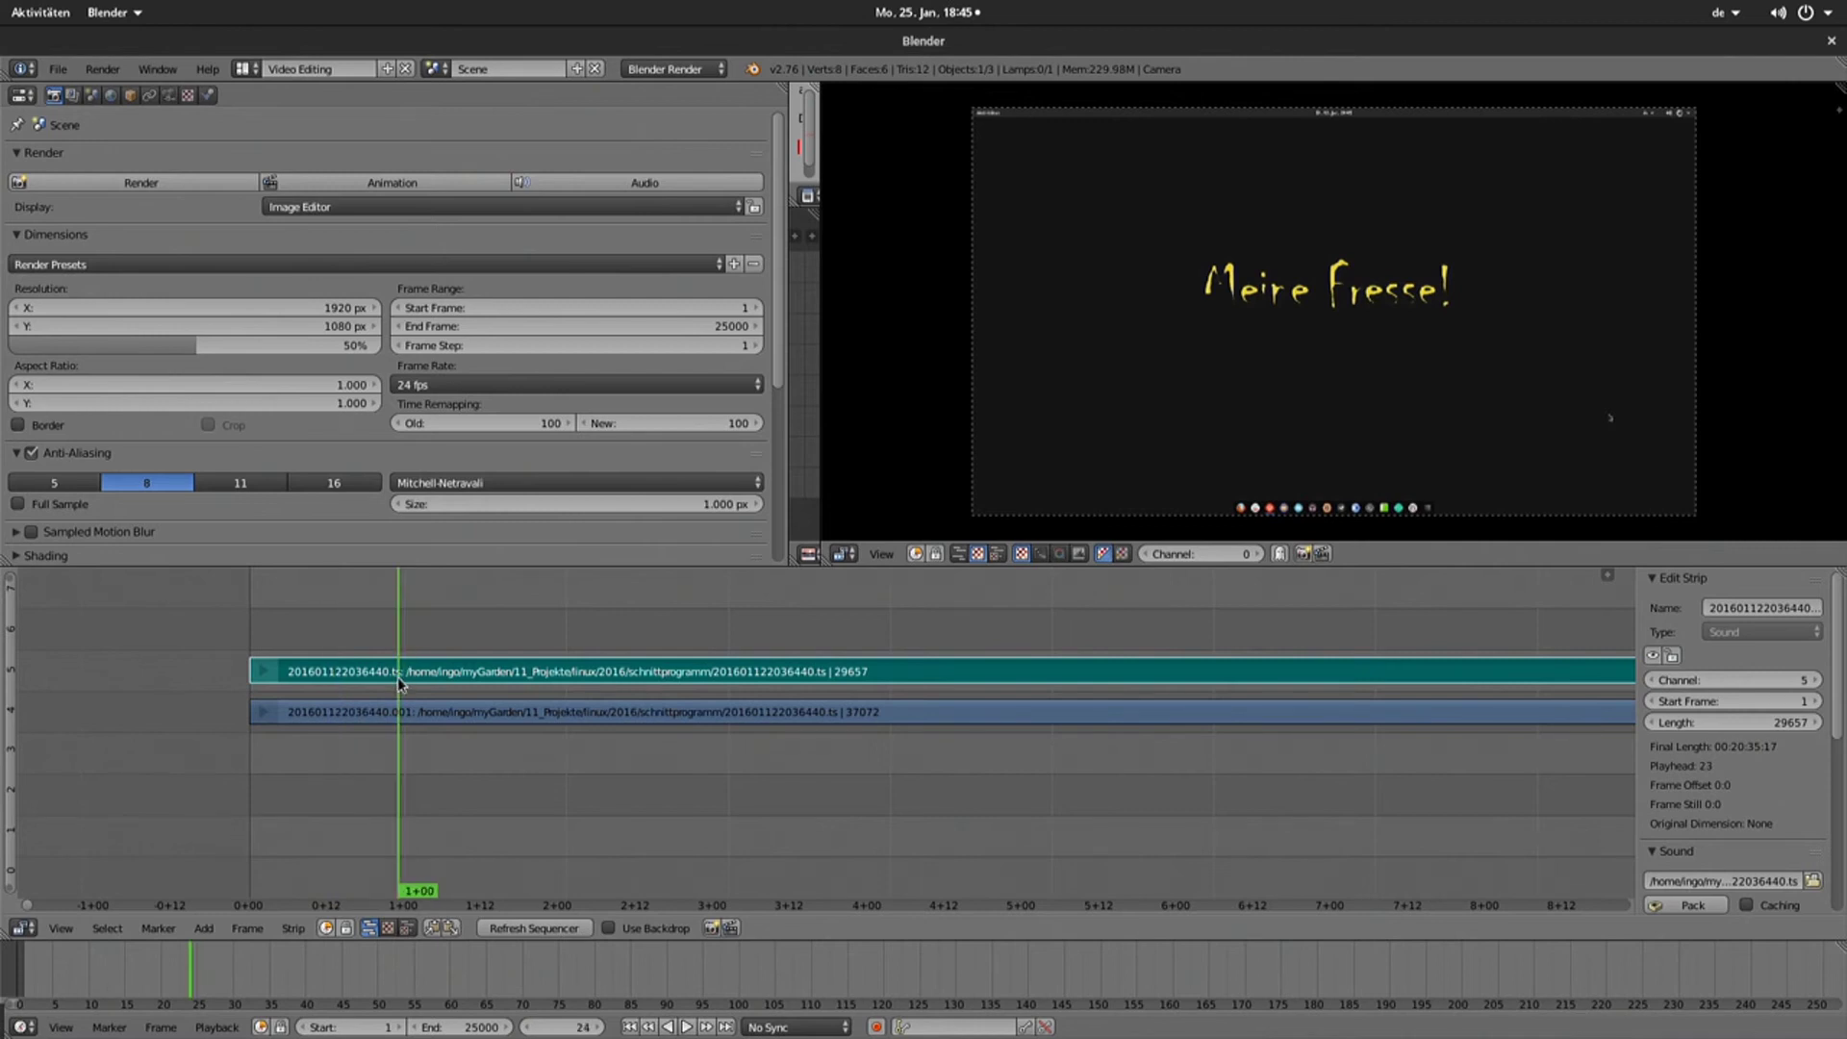
- Slide the lower movie strip back to frame 1, with the playhead at frame 16
right_click(391, 716)
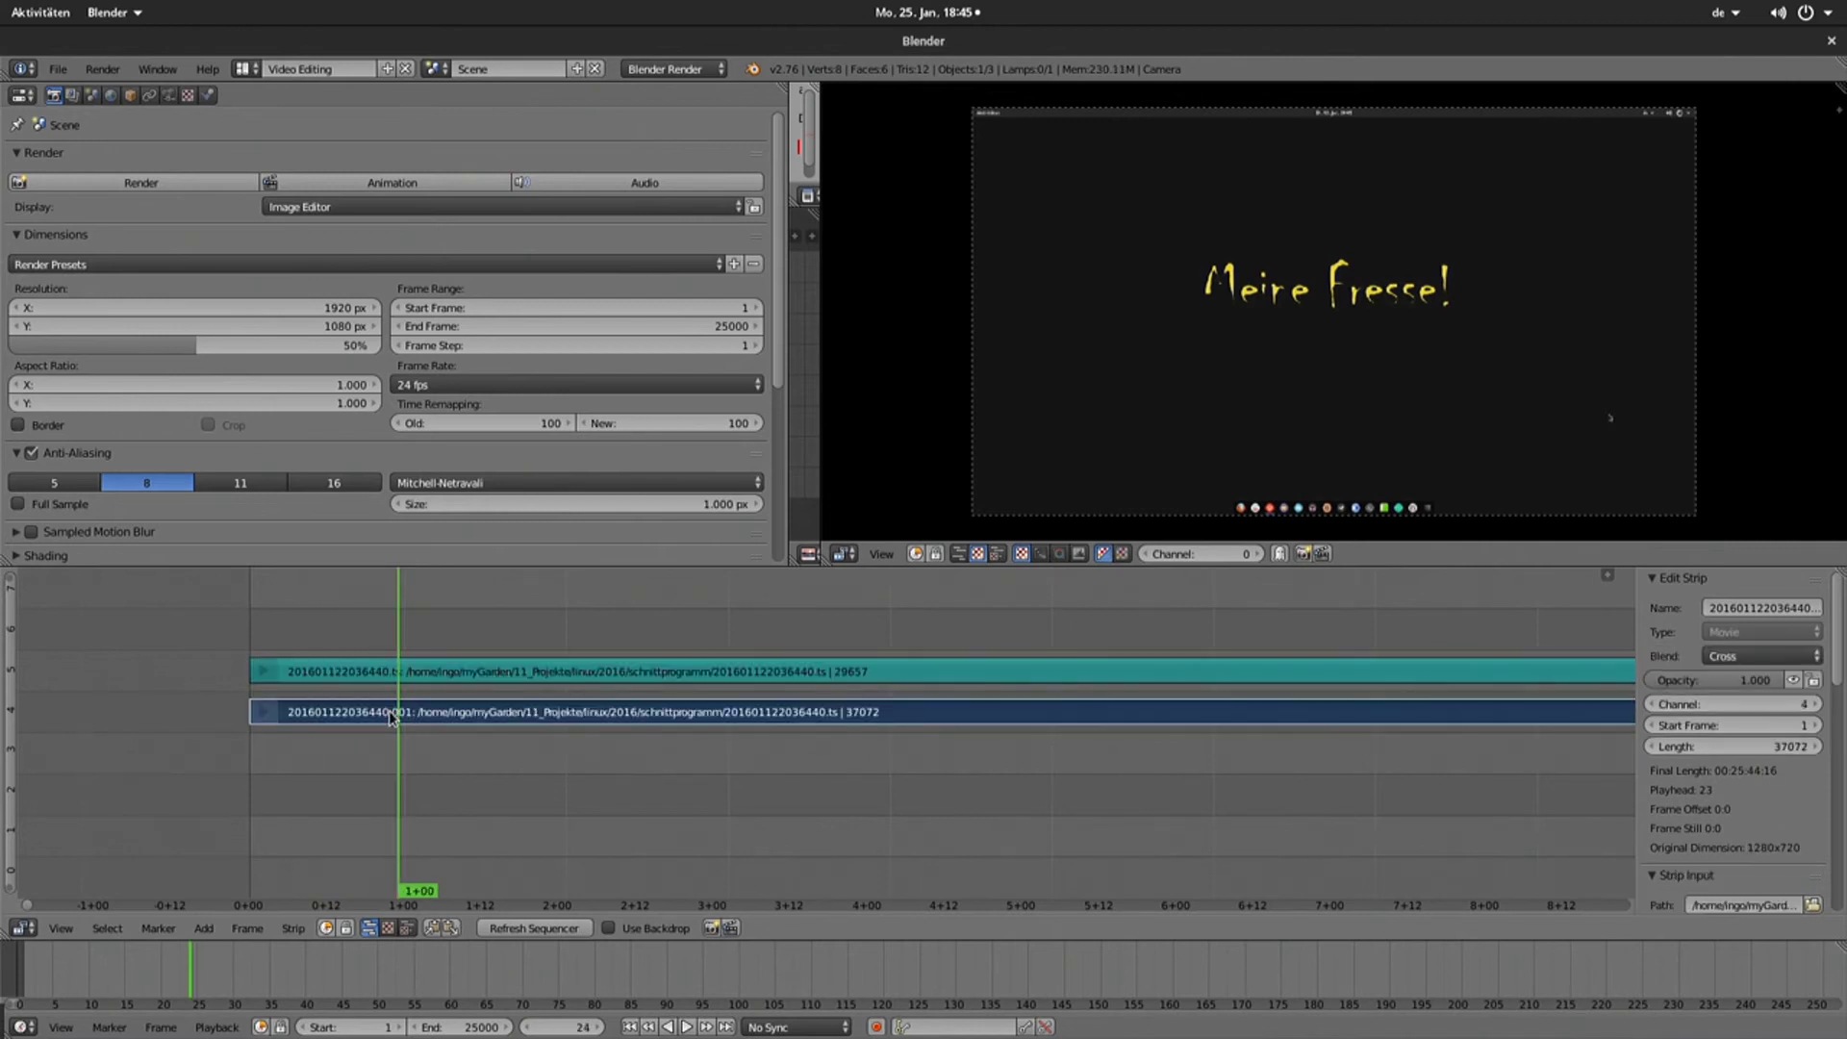
key(g)
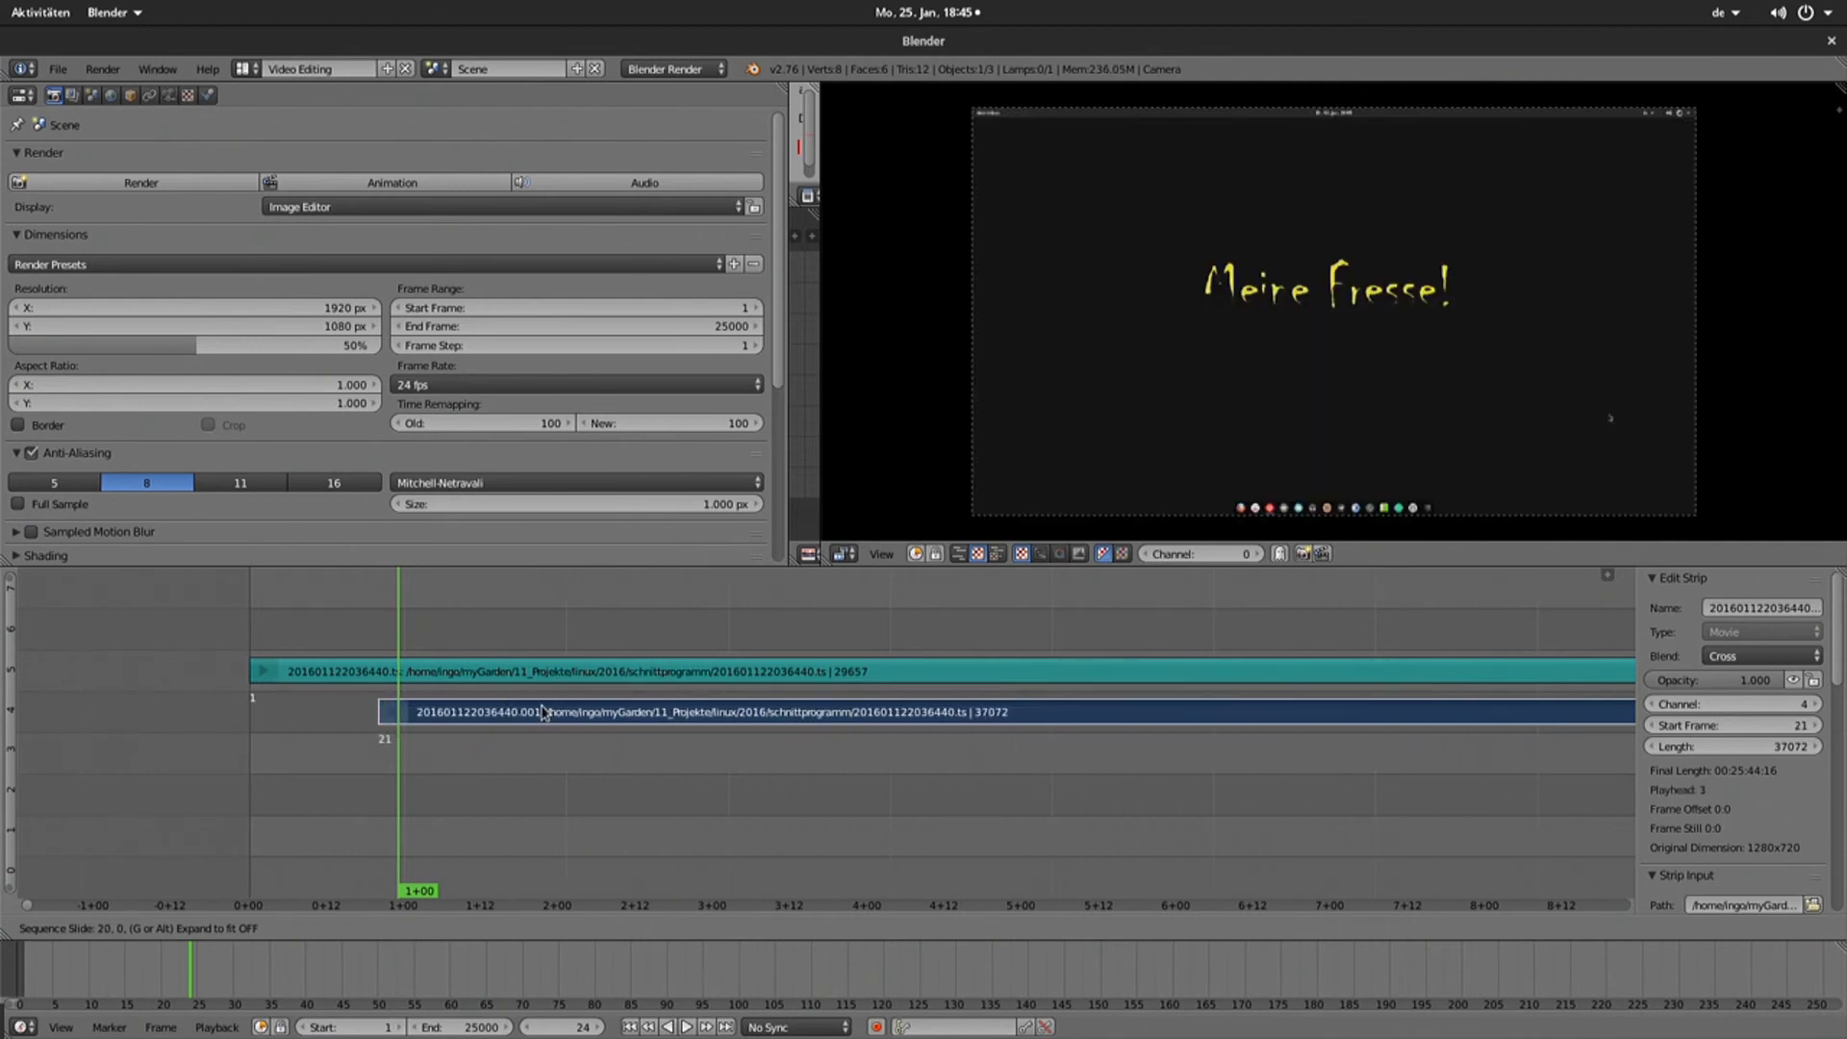
click(371, 714)
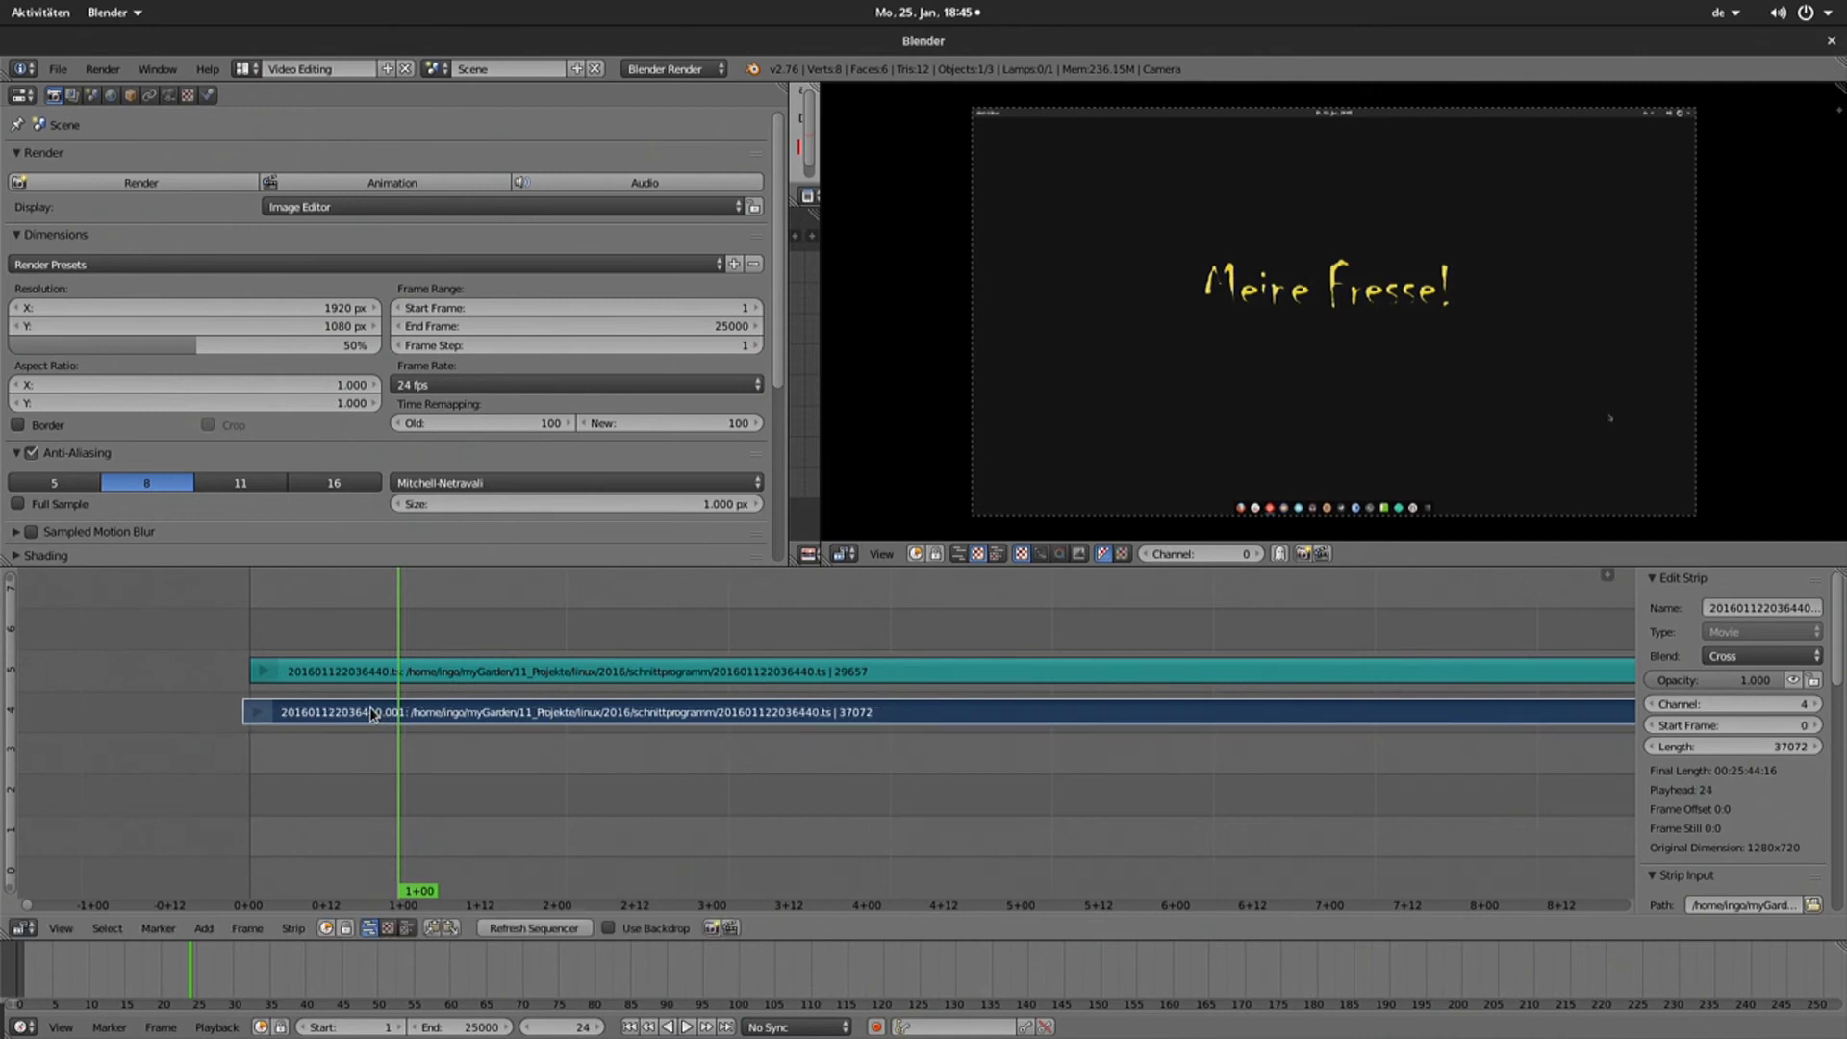
click(347, 715)
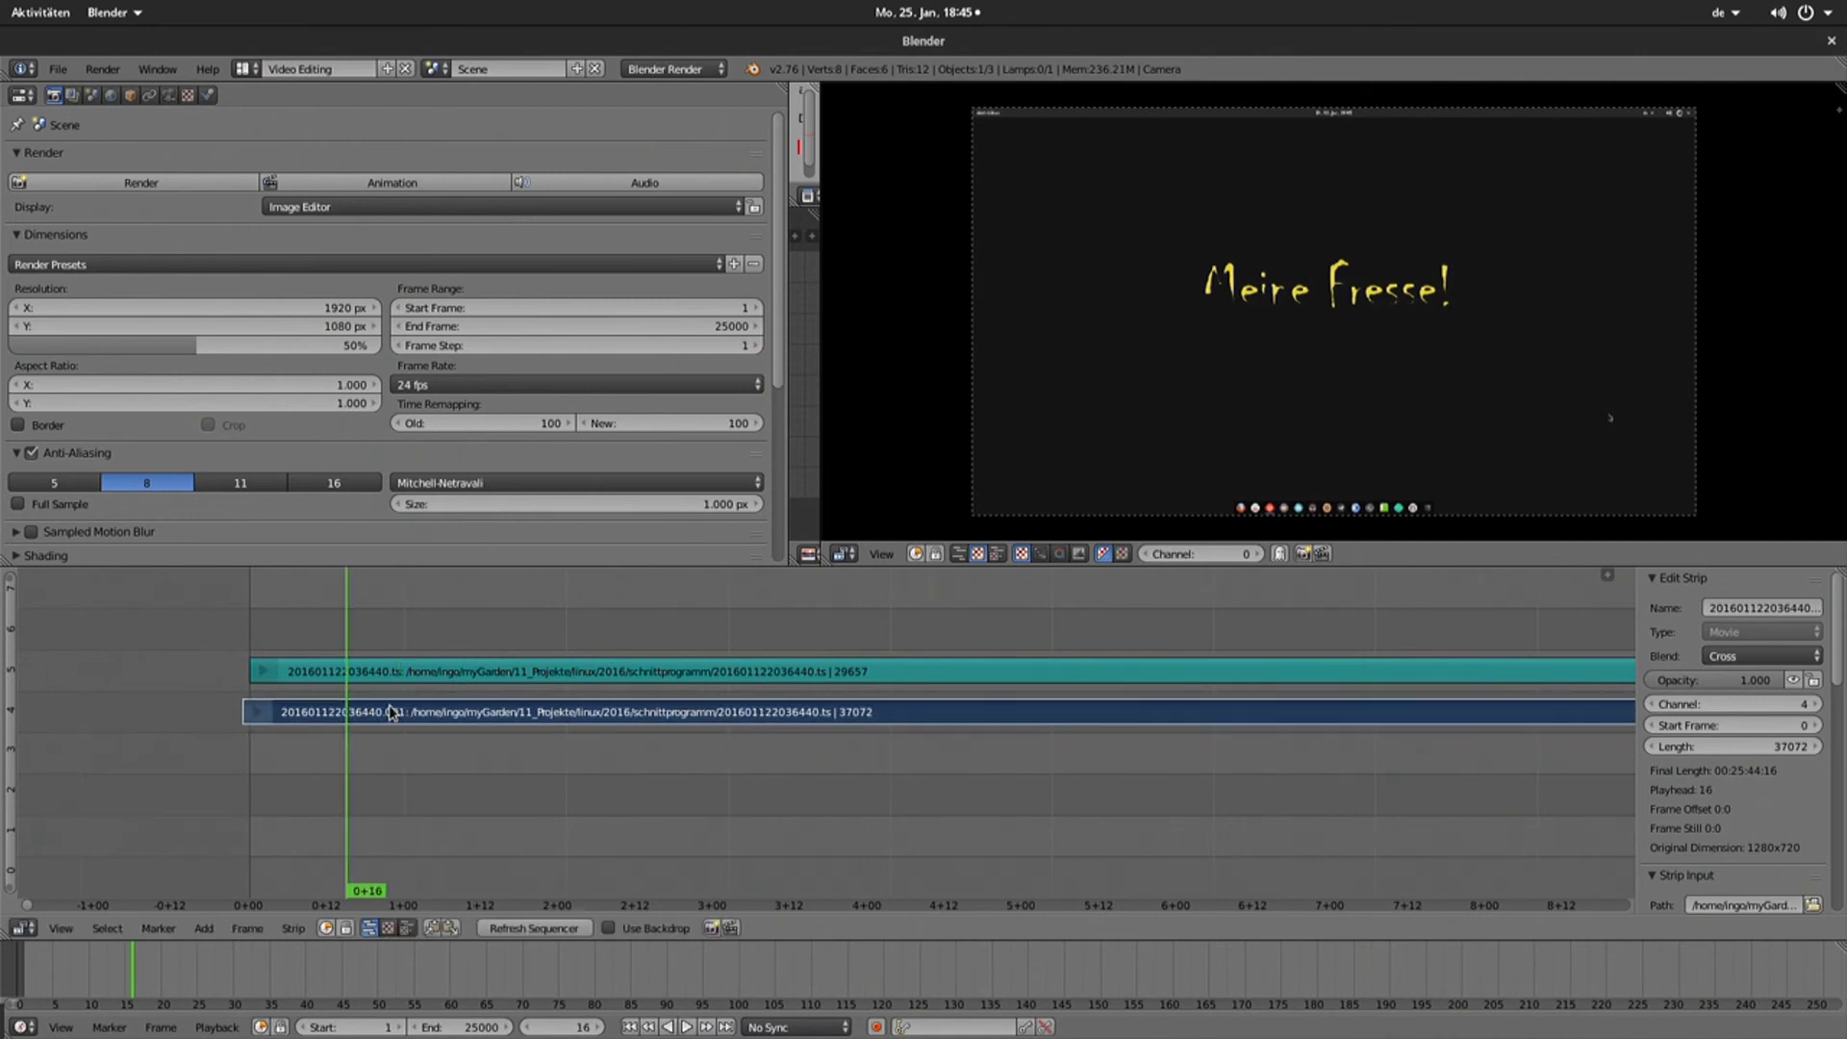
key(g)
click(469, 691)
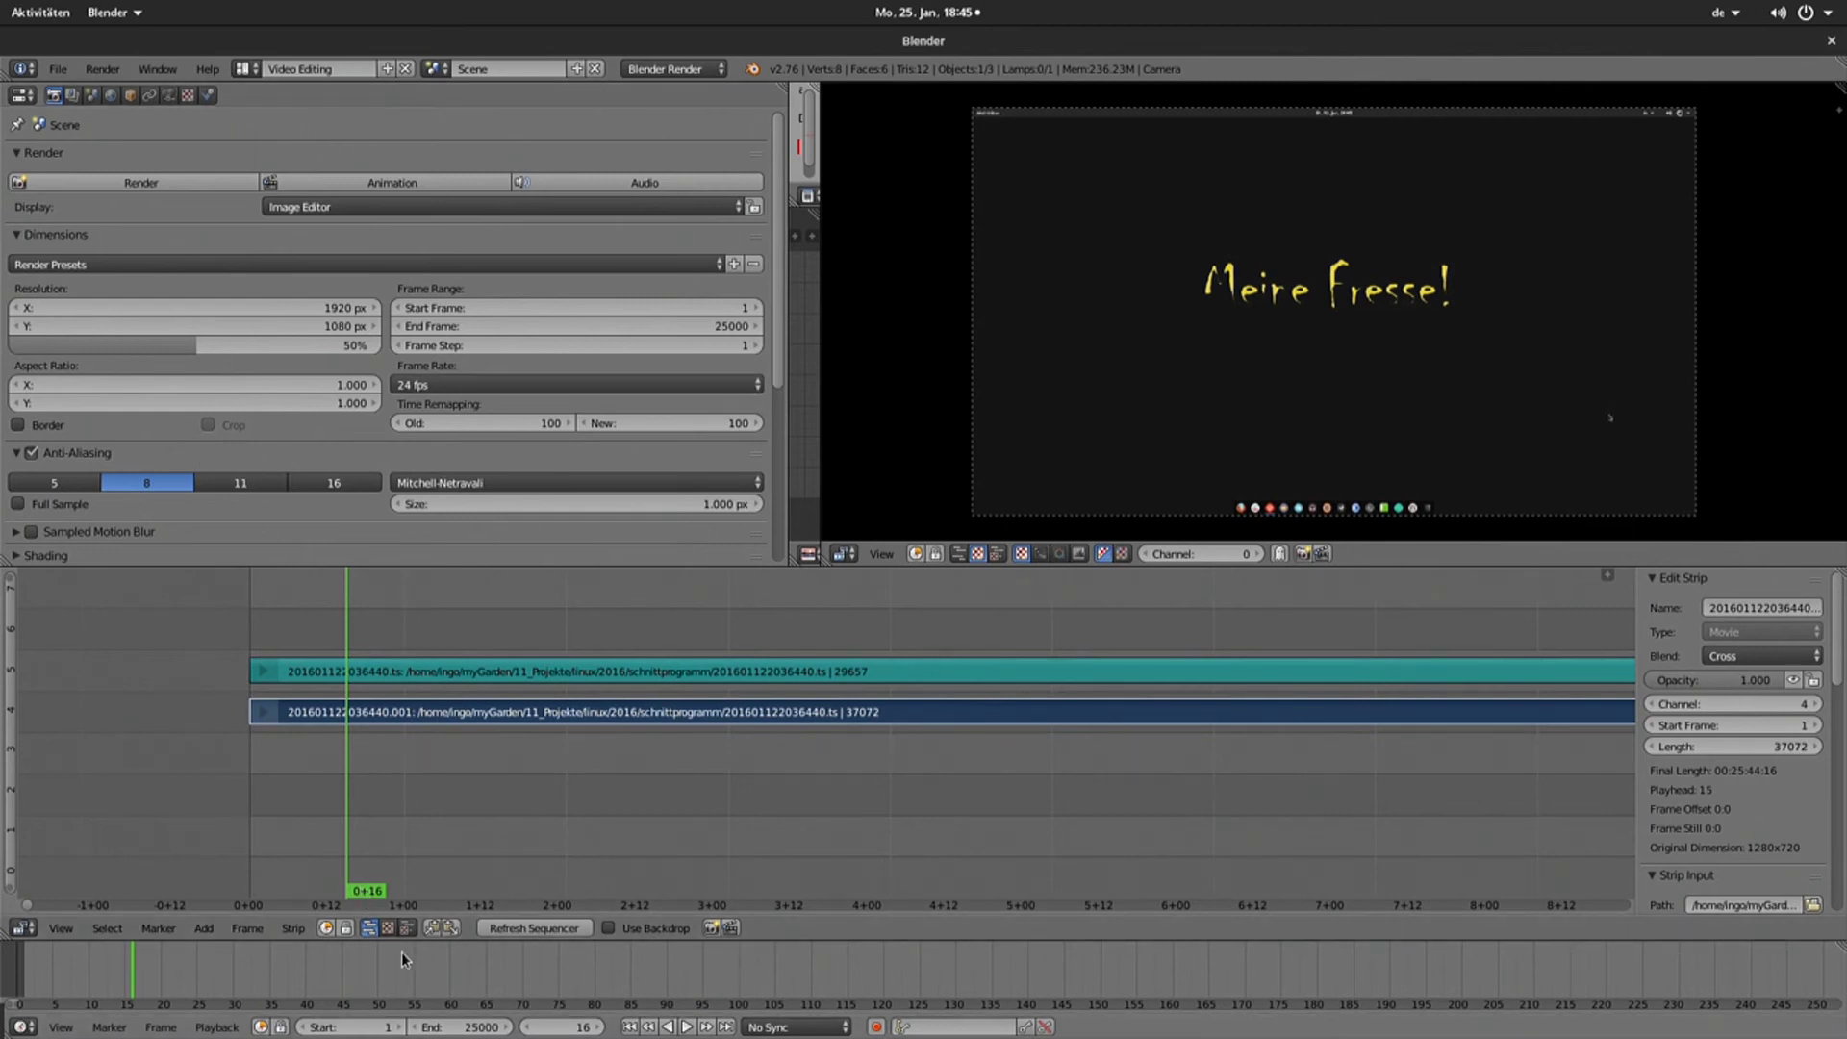
- Add intro.wav as a sound strip on channel 6 at frame 1
click(203, 928)
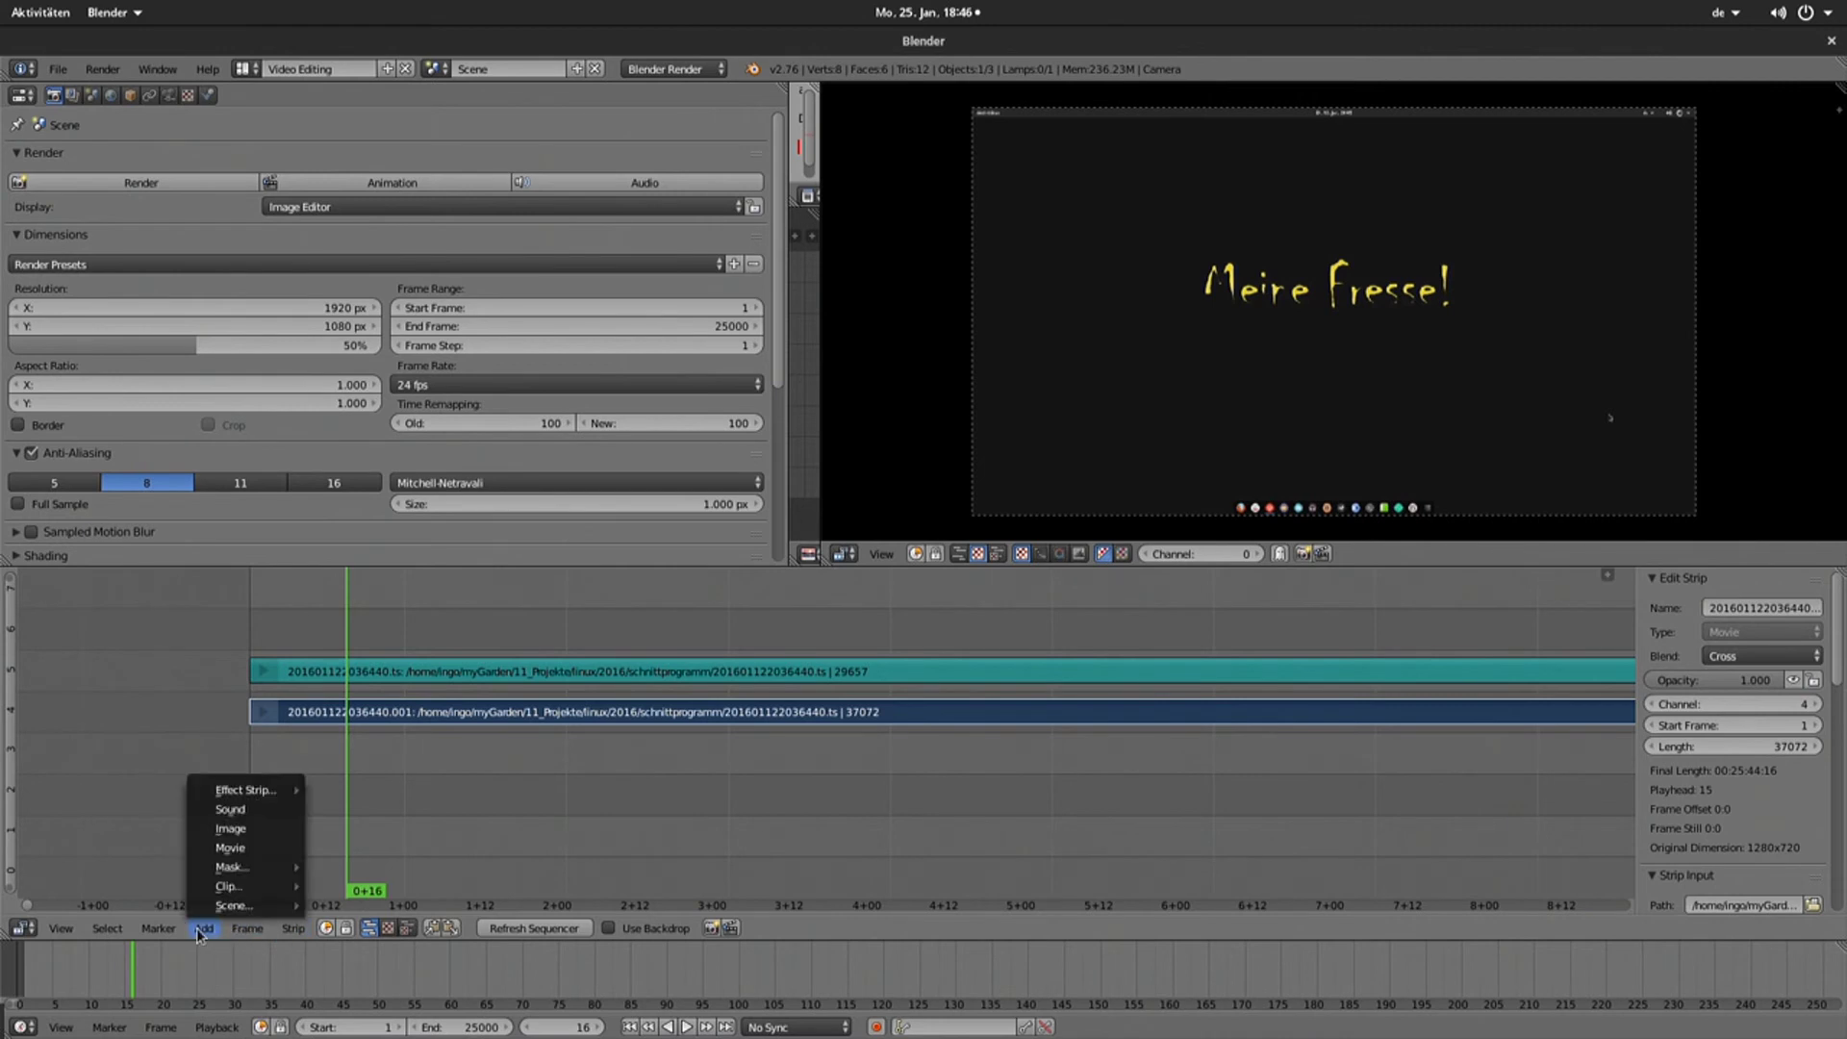
click(244, 811)
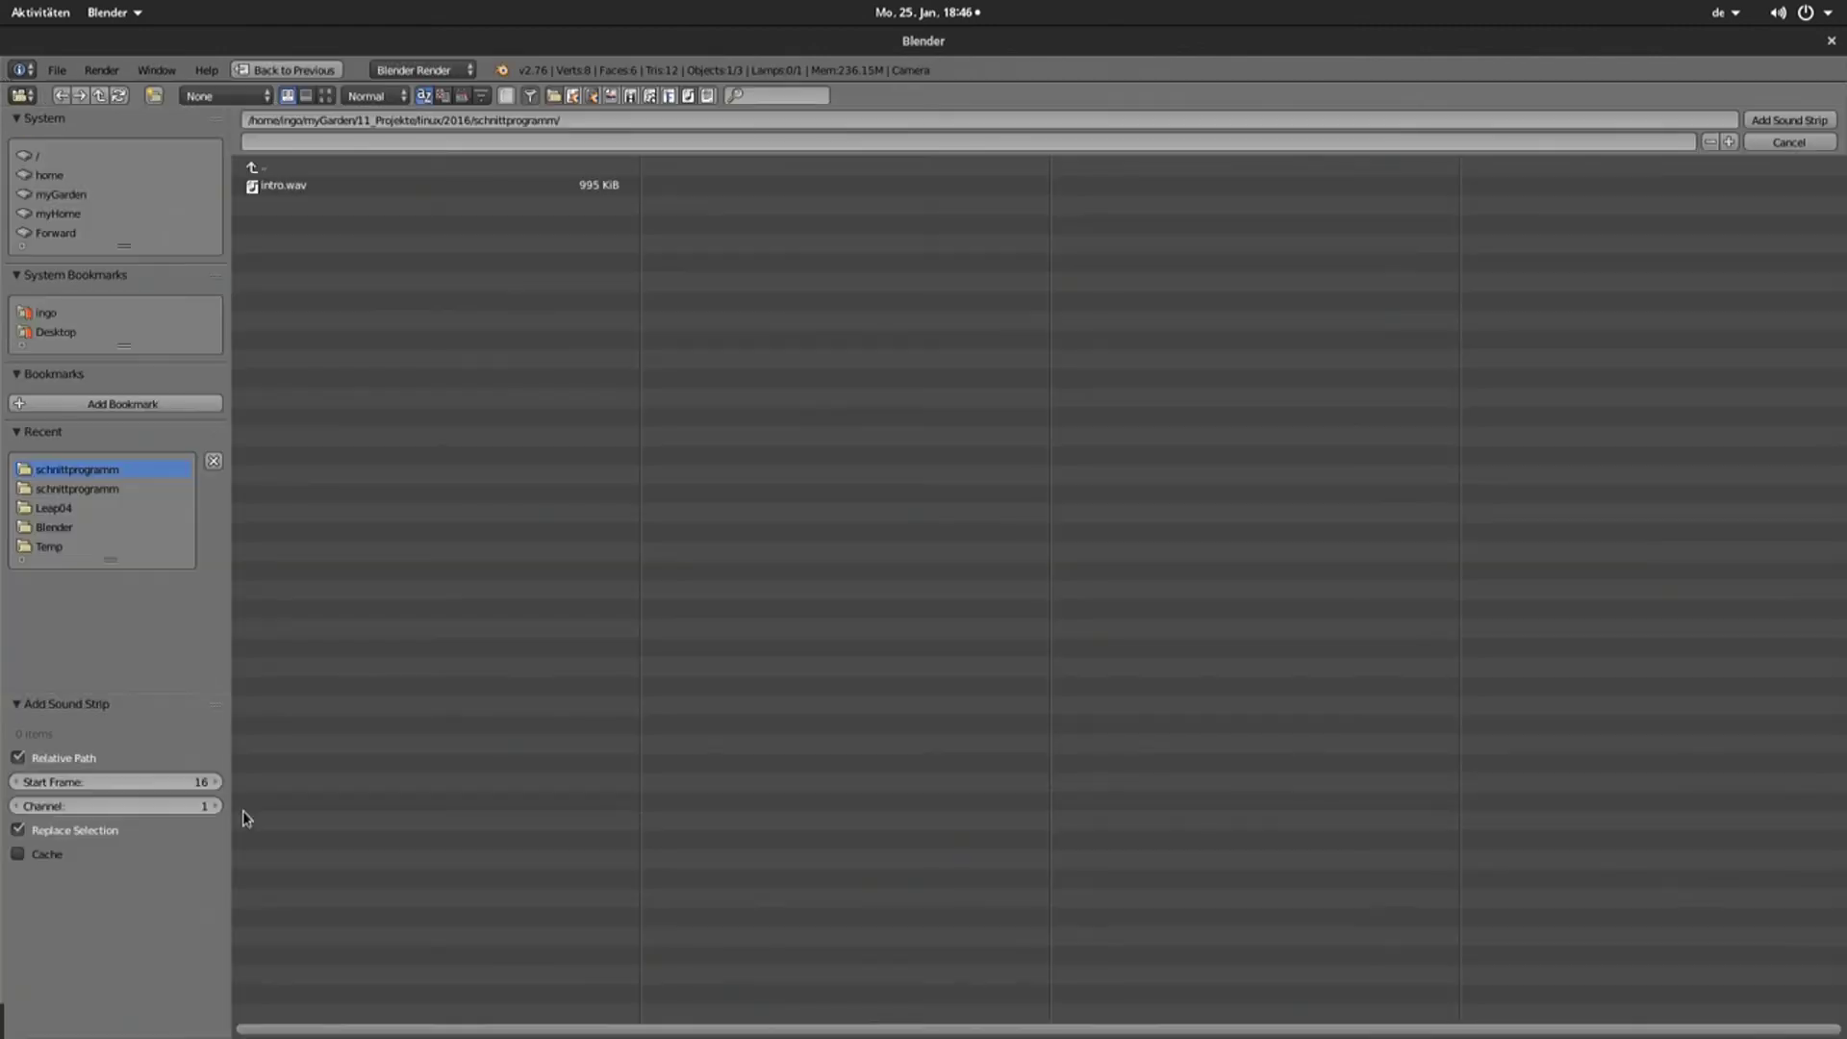
double_click(288, 186)
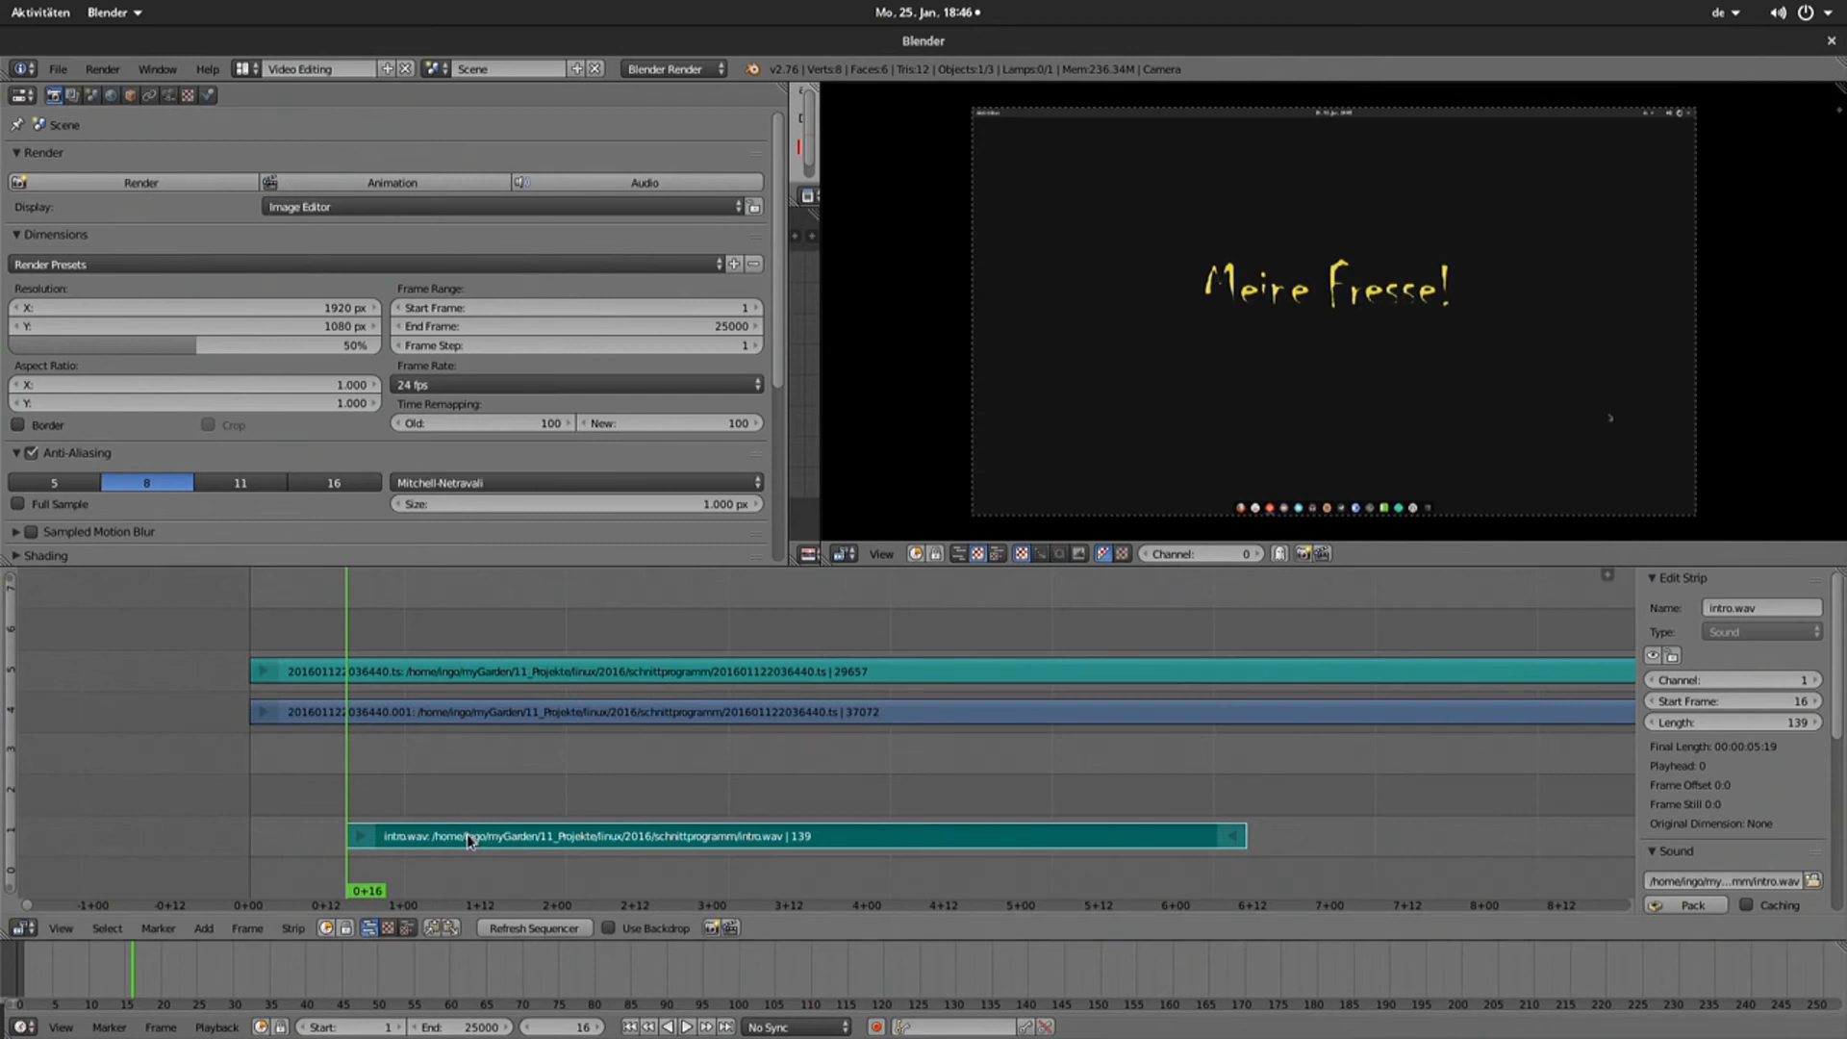
key(g)
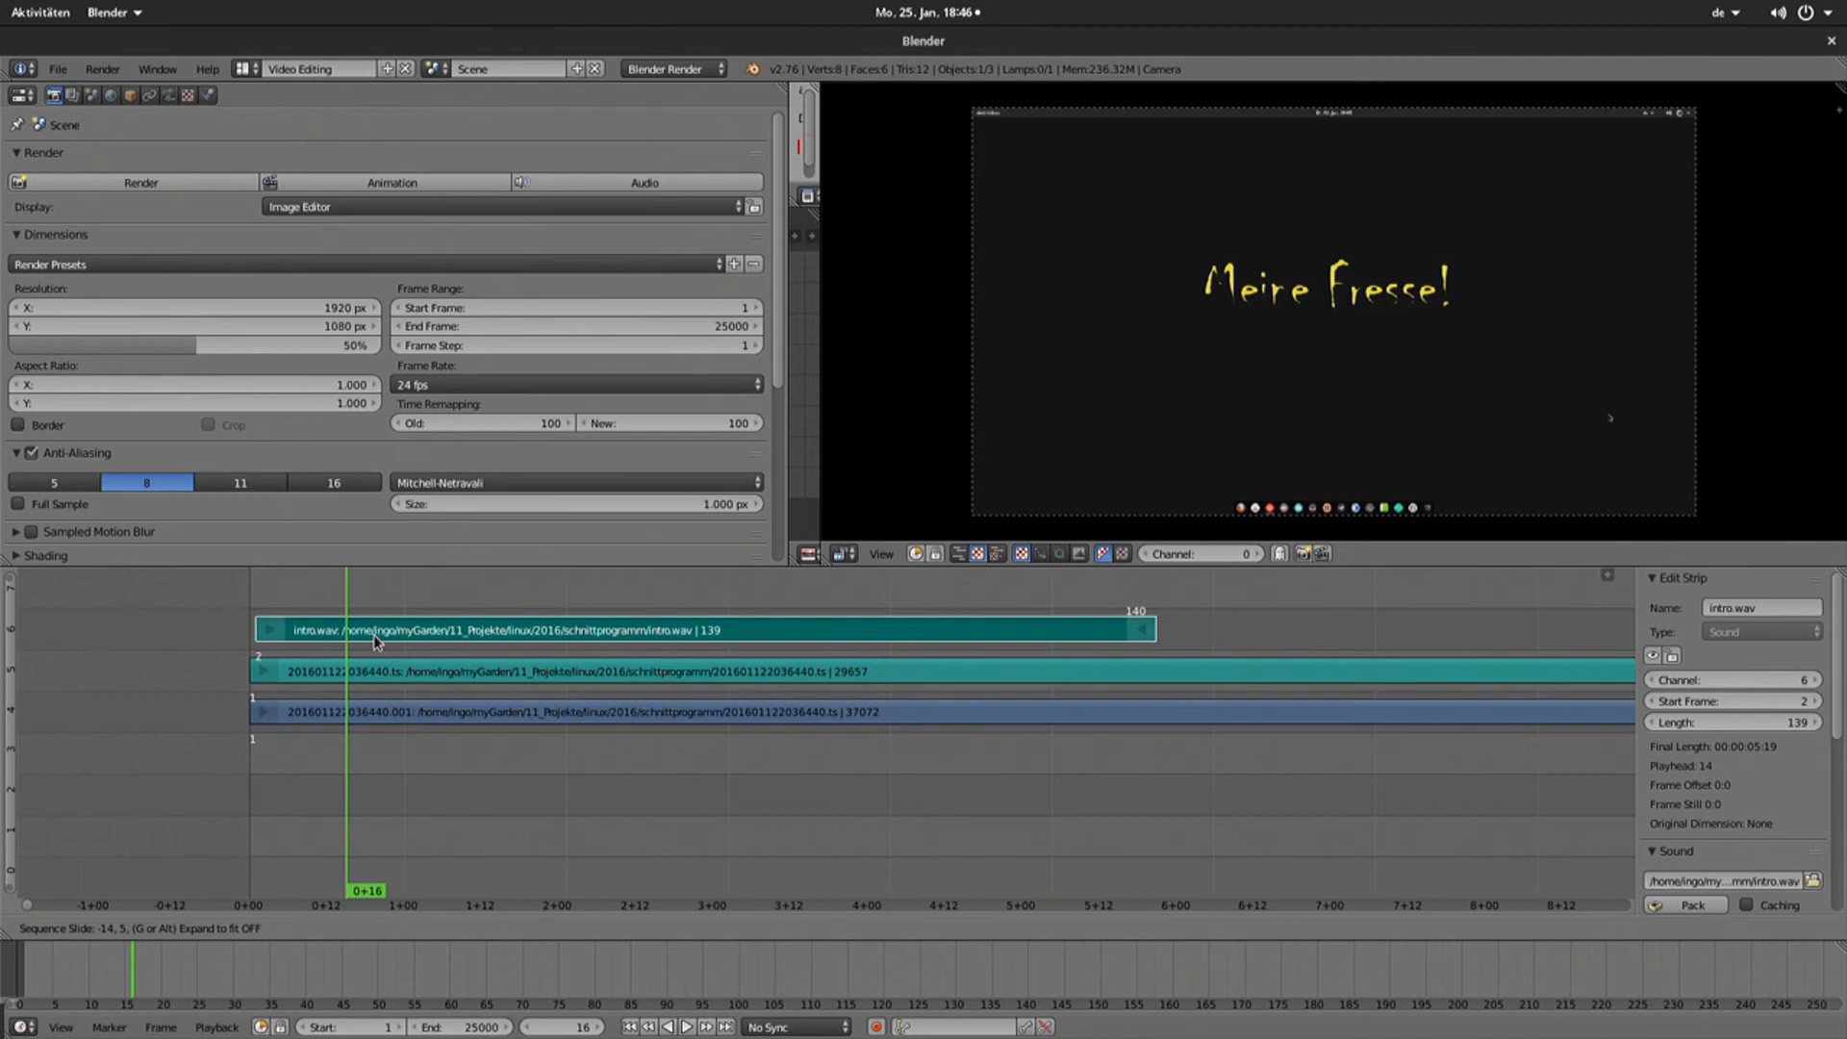
click(373, 642)
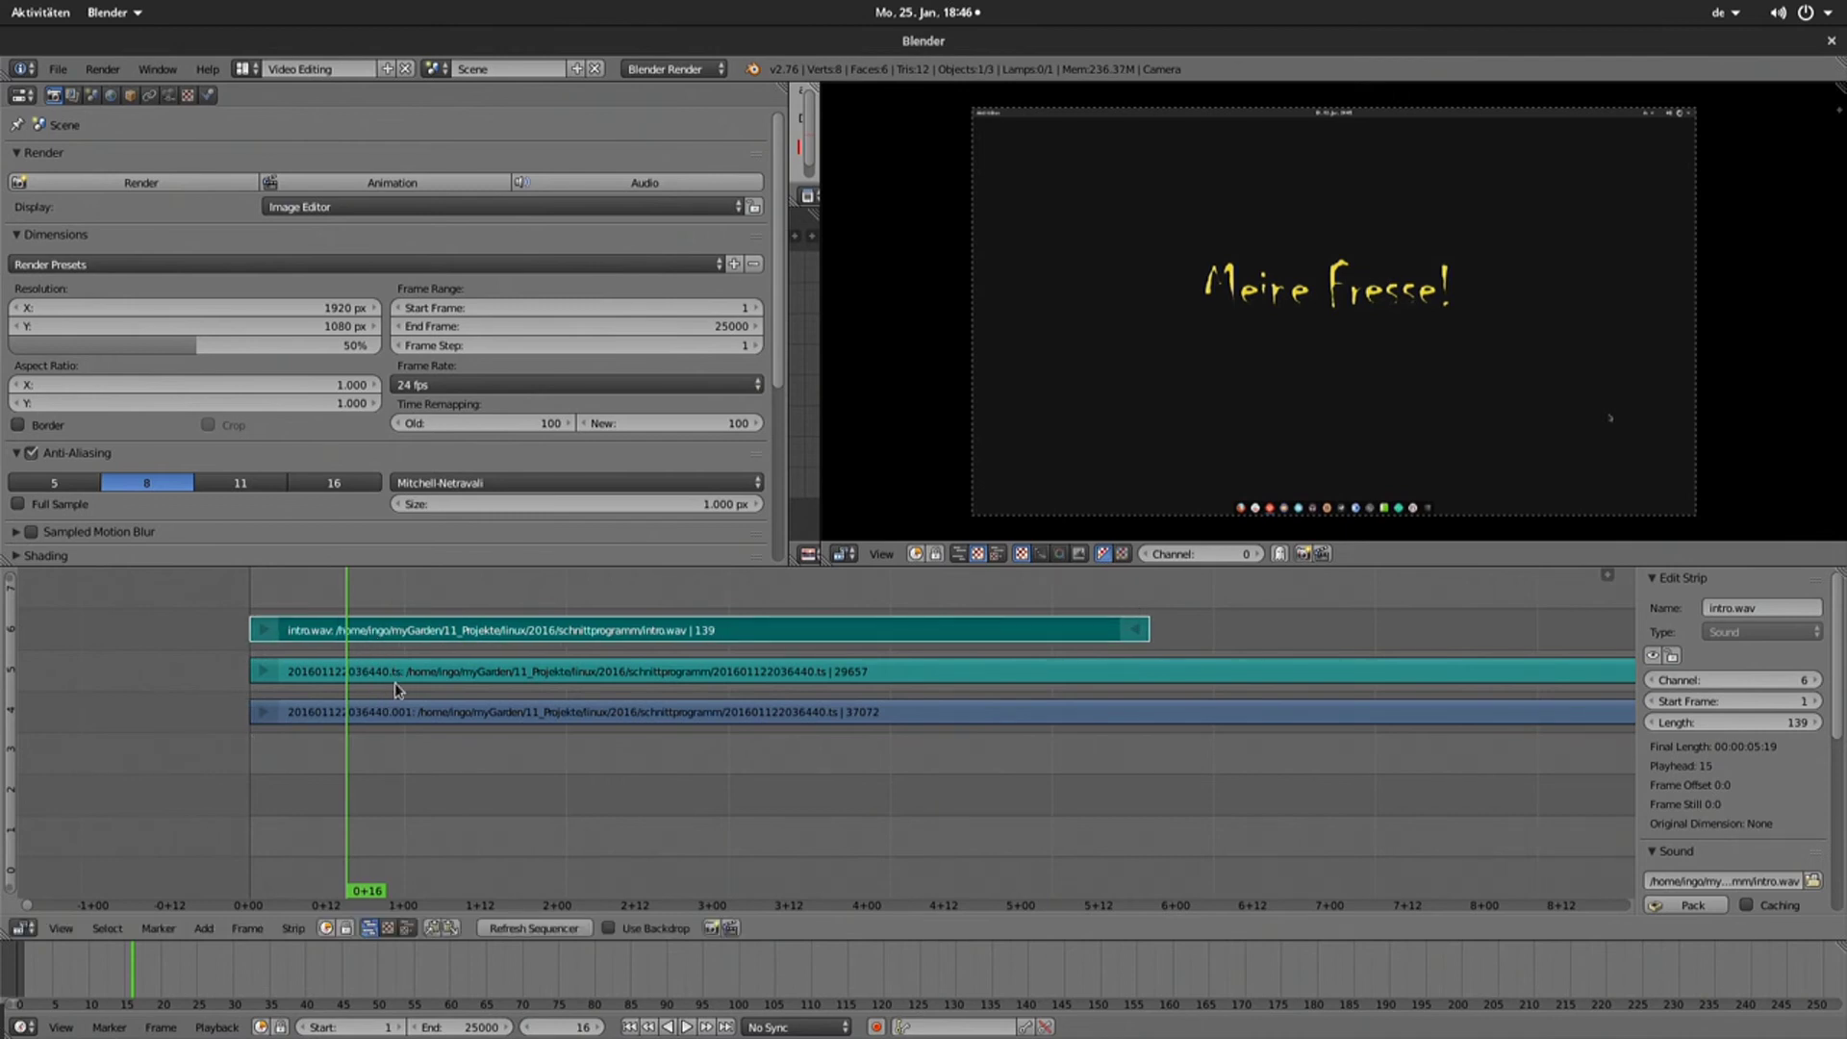
- Select both recording strips and slide them together to start at frame 125
right_click(395, 681)
right_click(397, 712)
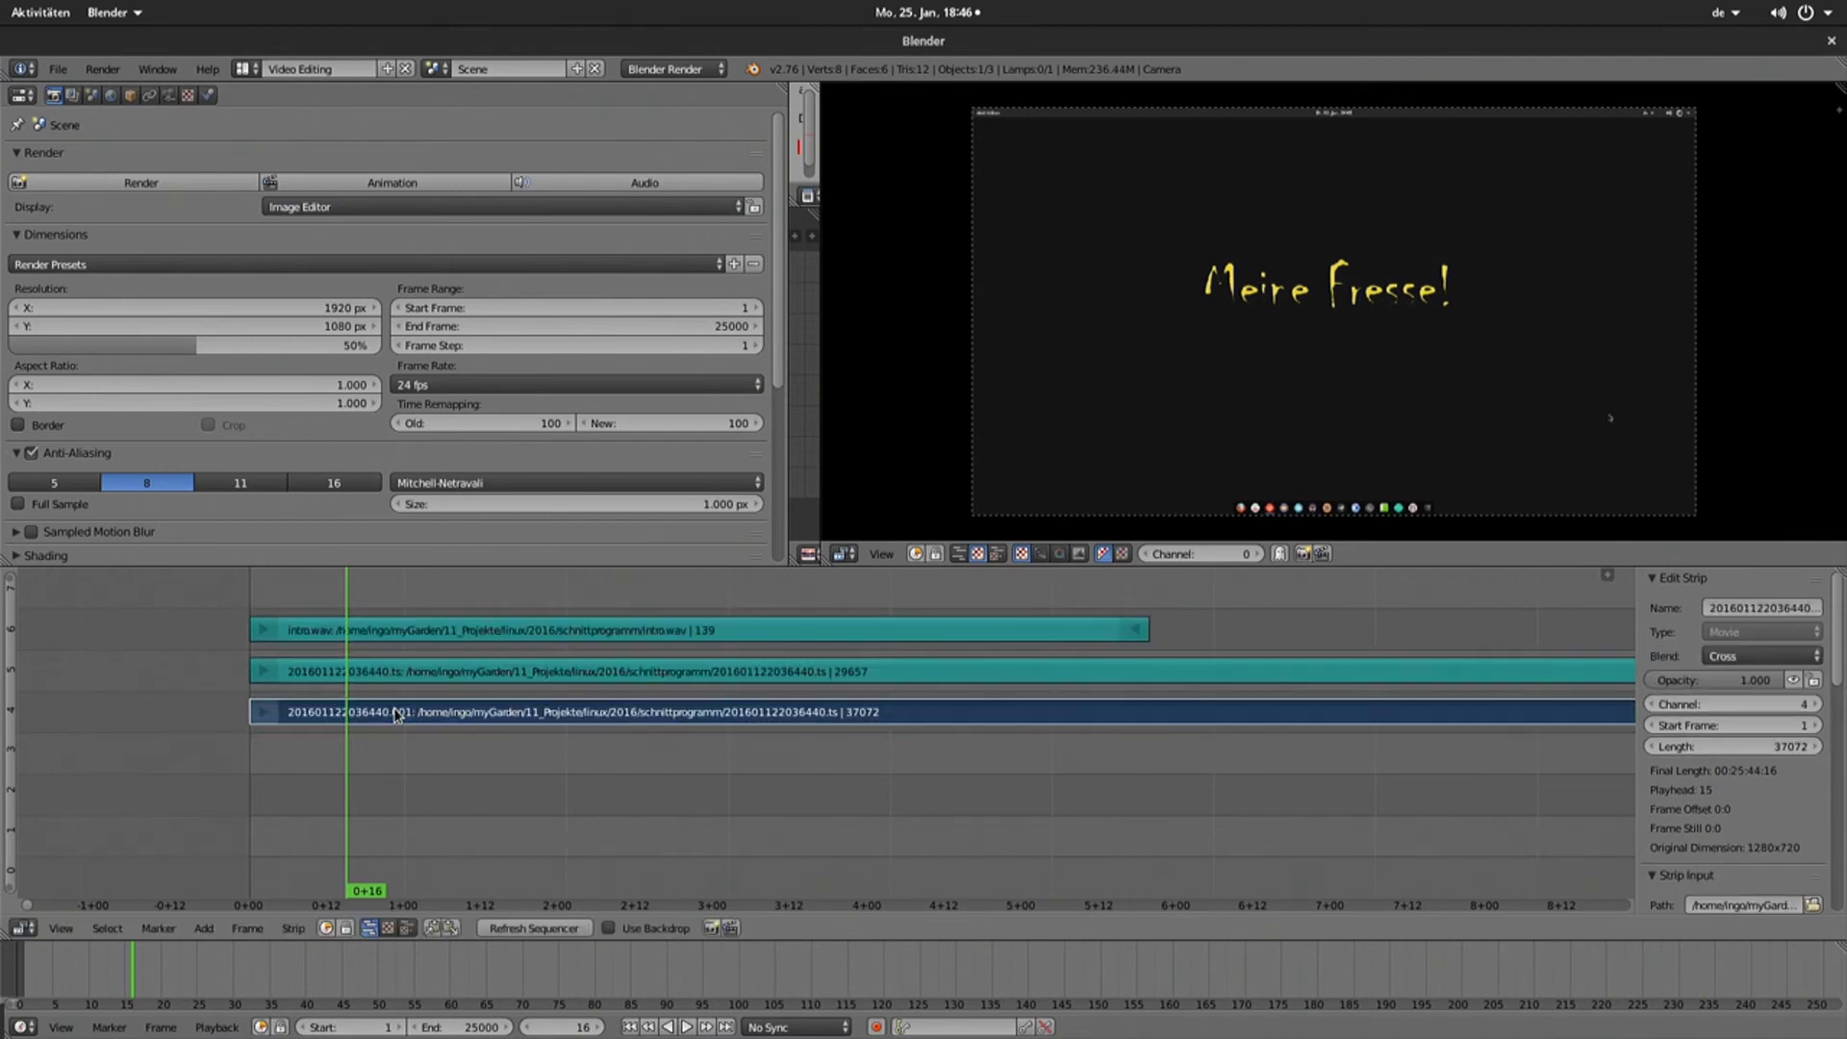
right_click(395, 669)
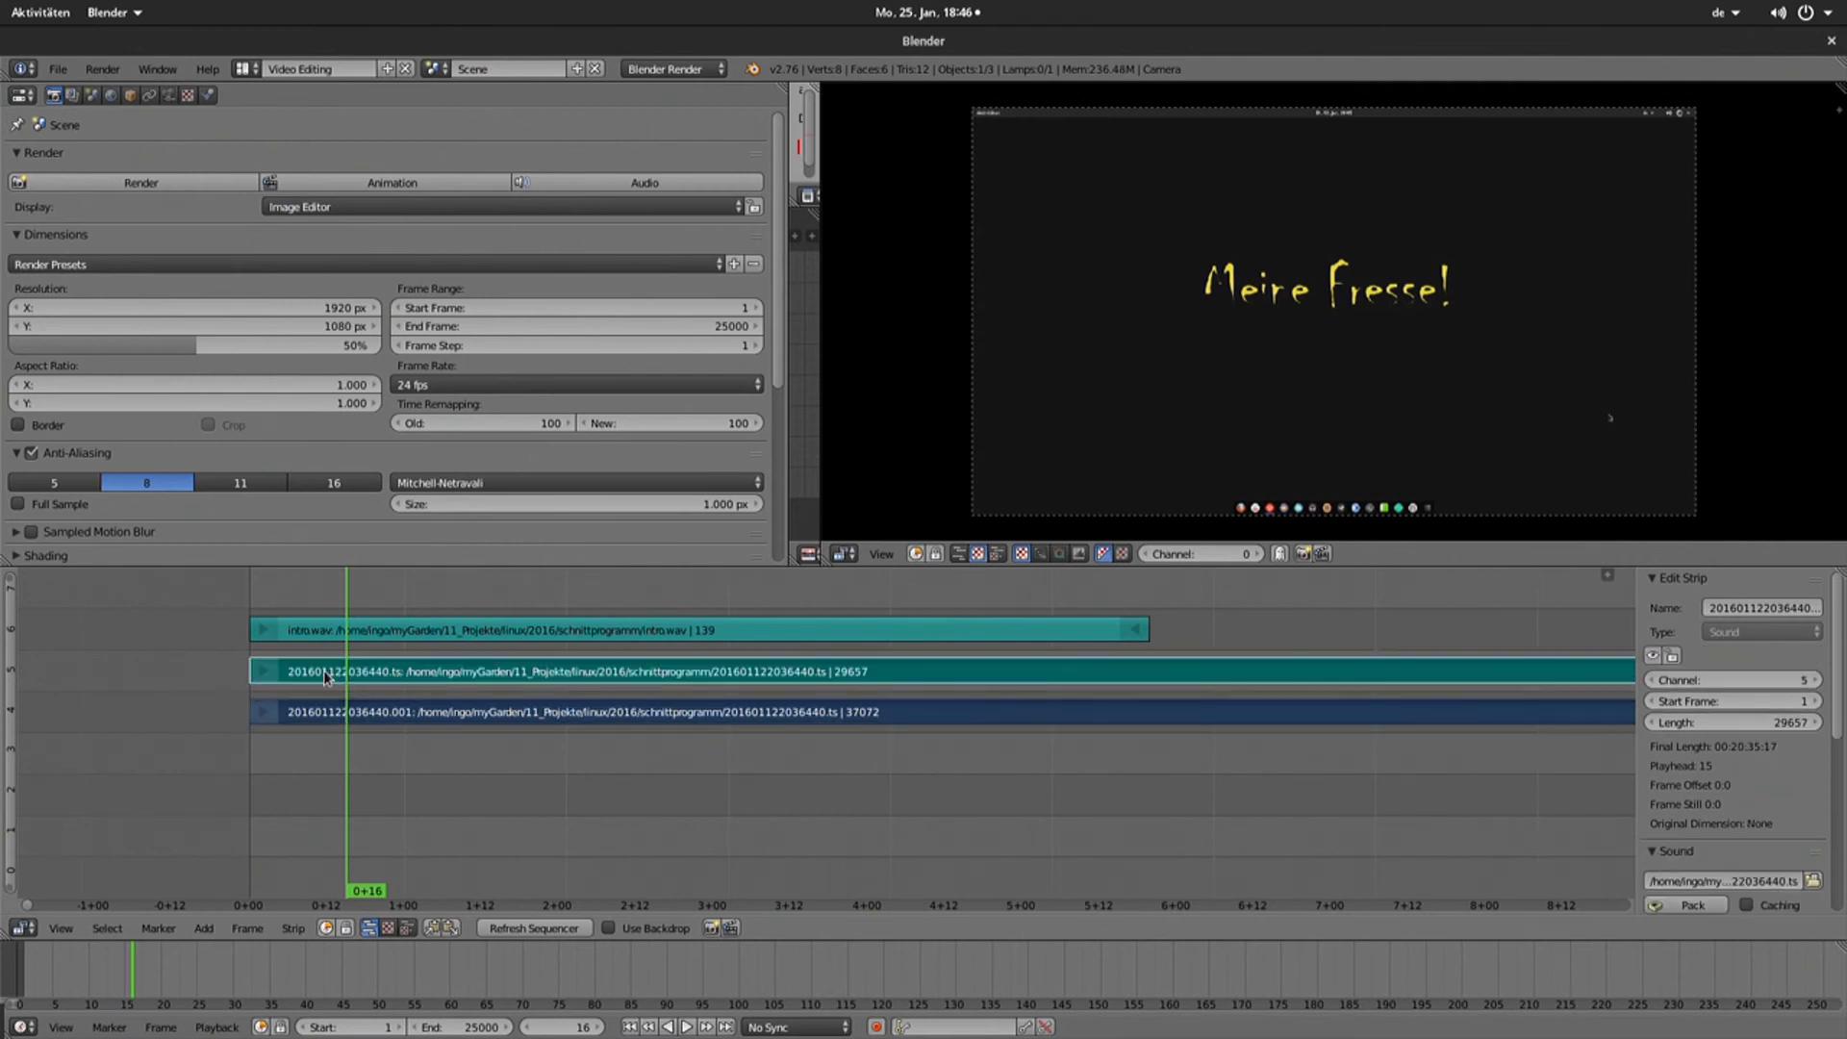
shift+right_click(317, 711)
key(g)
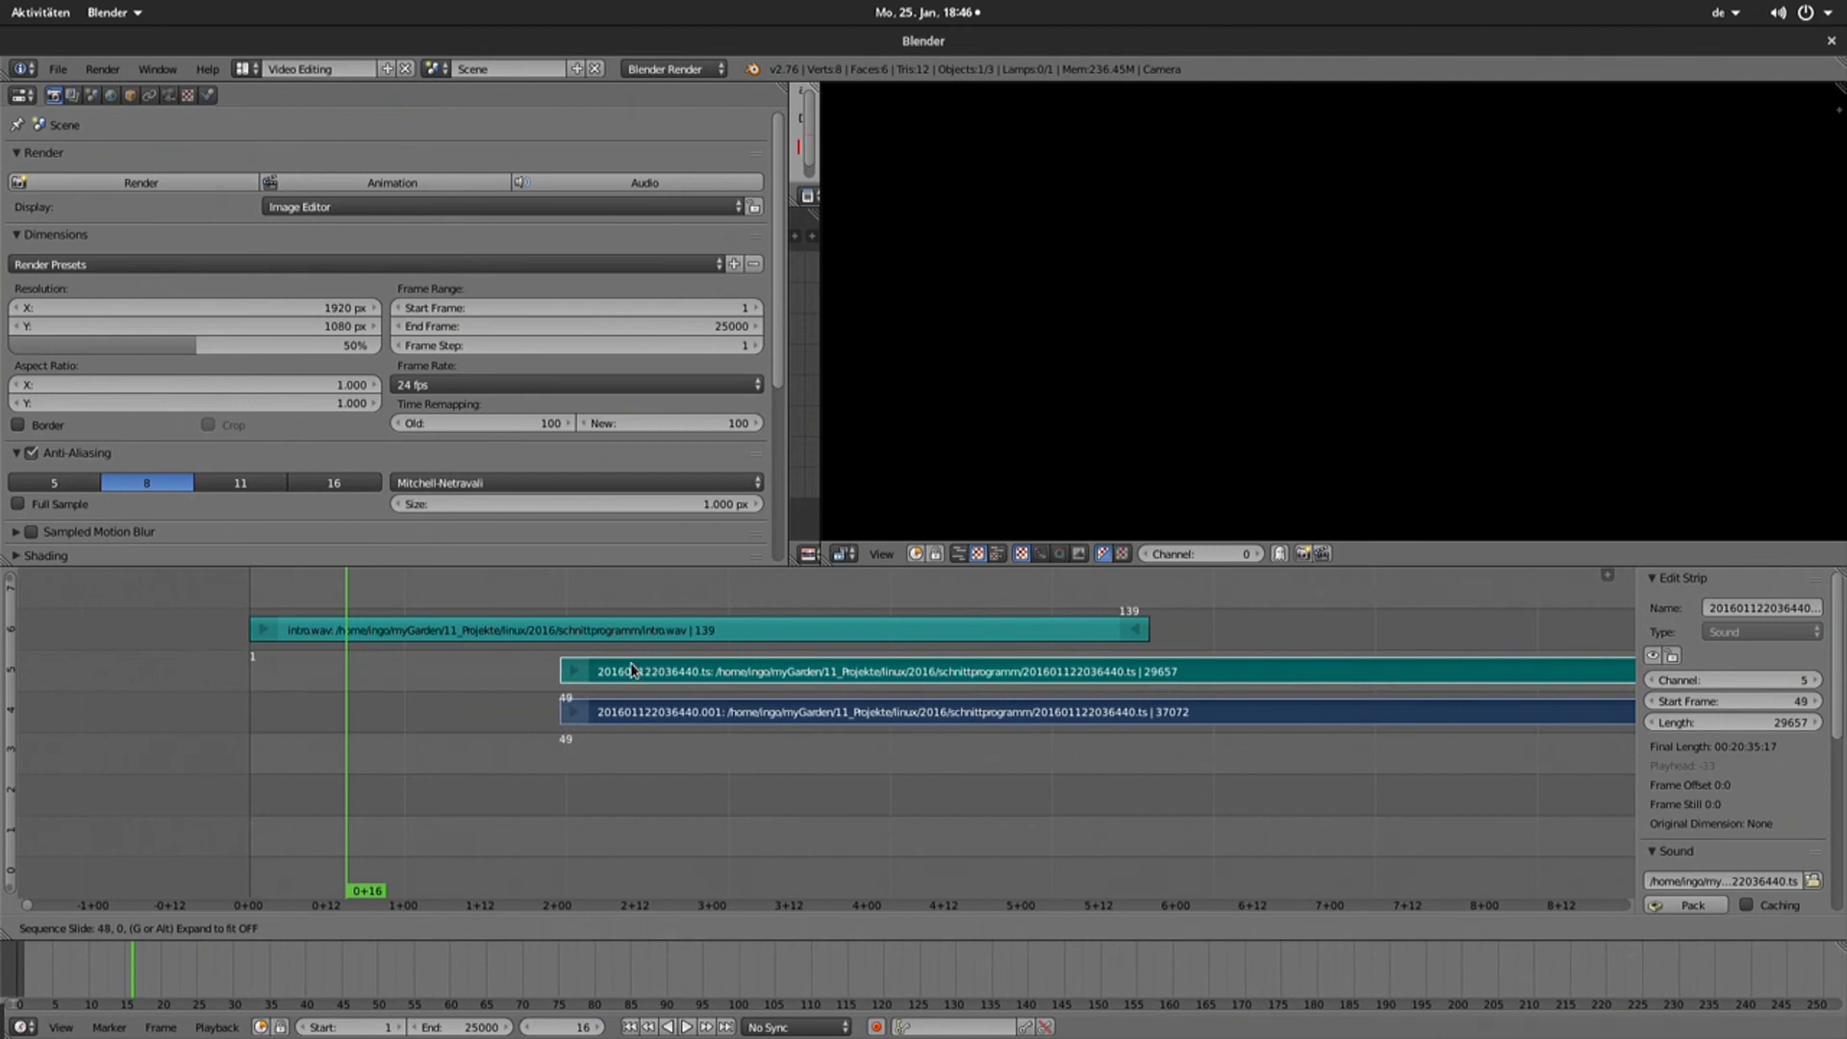
click(1106, 674)
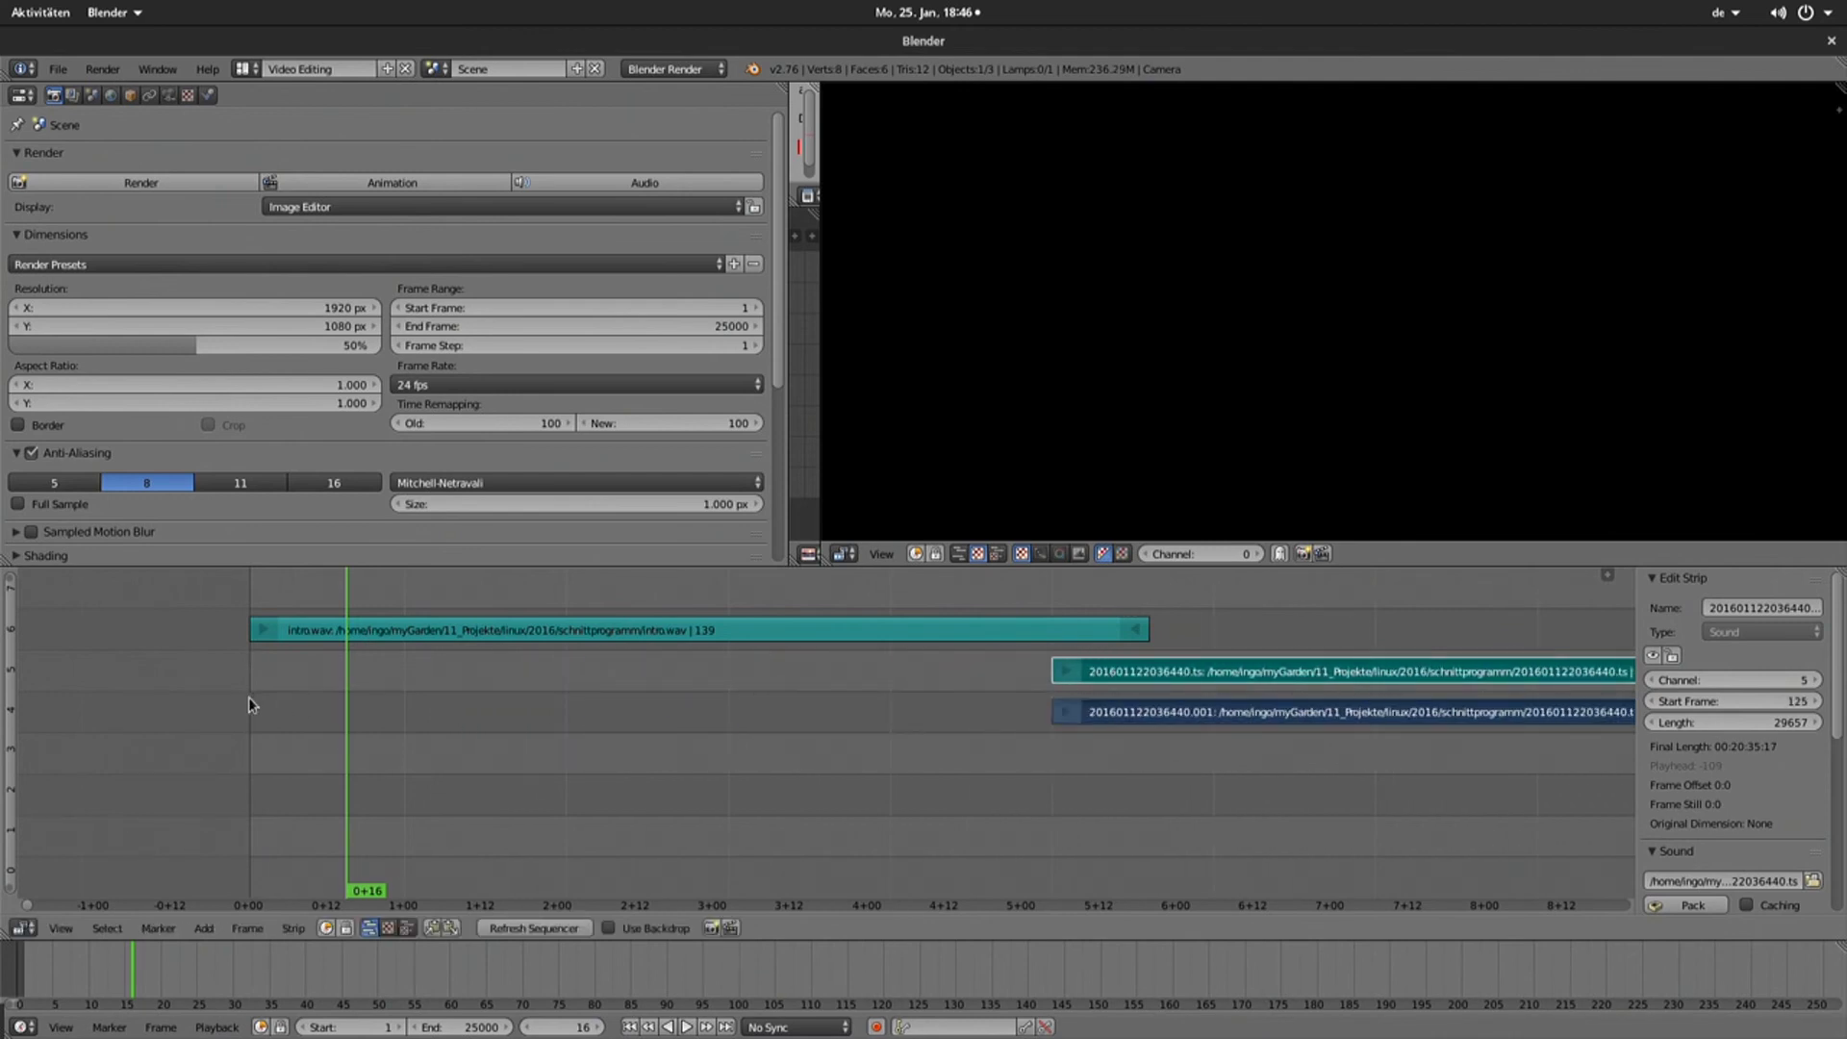
key(space)
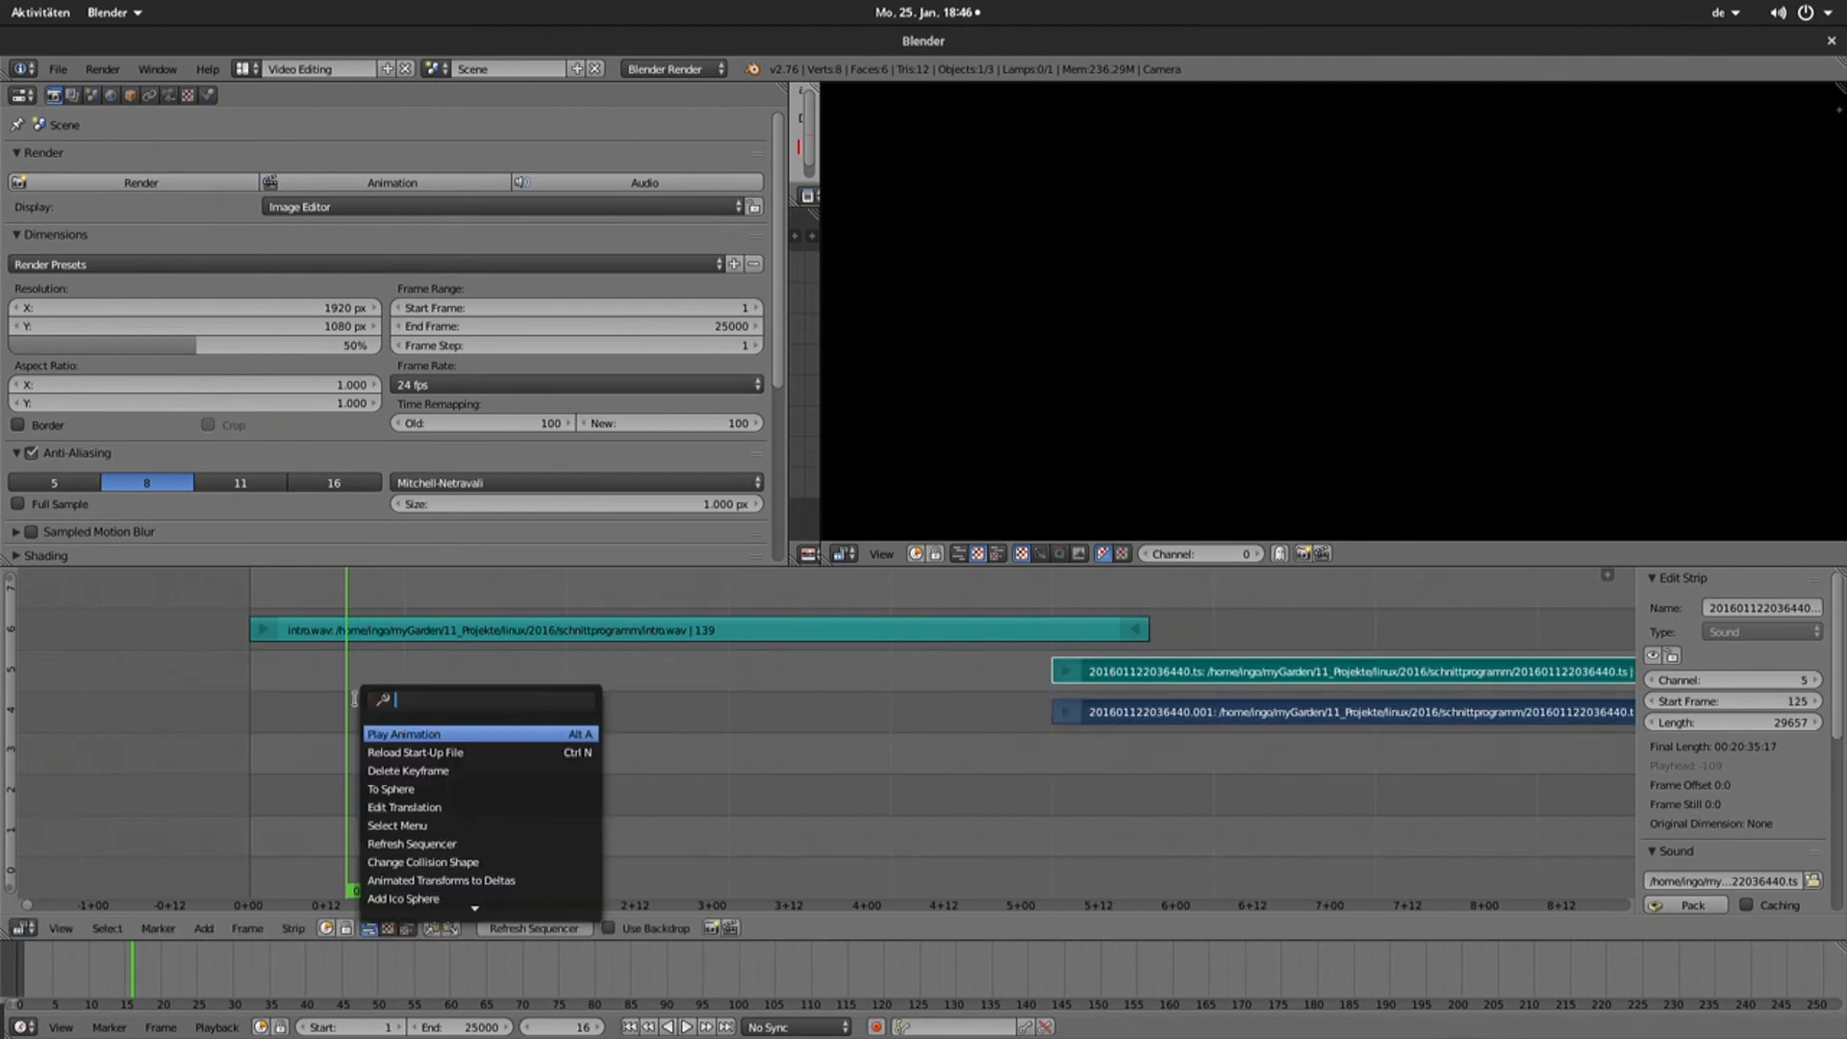
- Start Play Animation from the operator search to preview the sequence
click(406, 734)
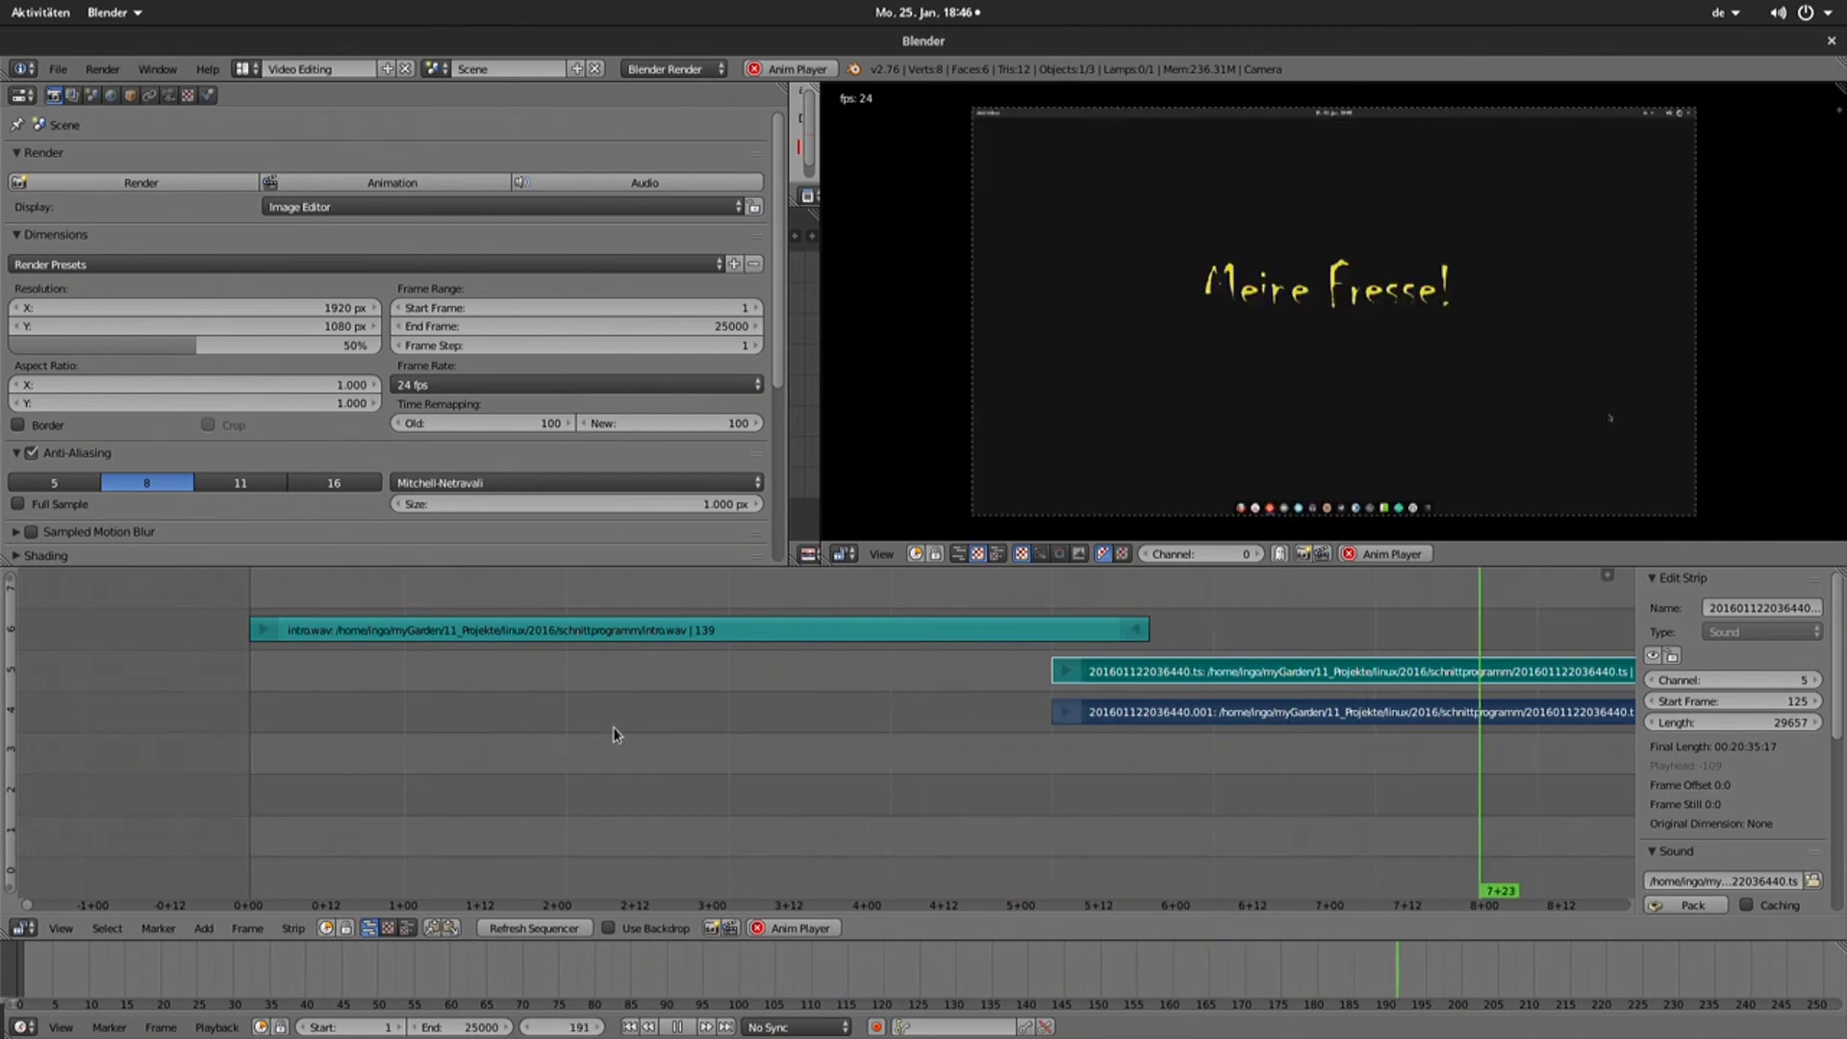
- Stop playback, select the intro.wav strip, and set its Sound Volume to 0.7
key(alt+a)
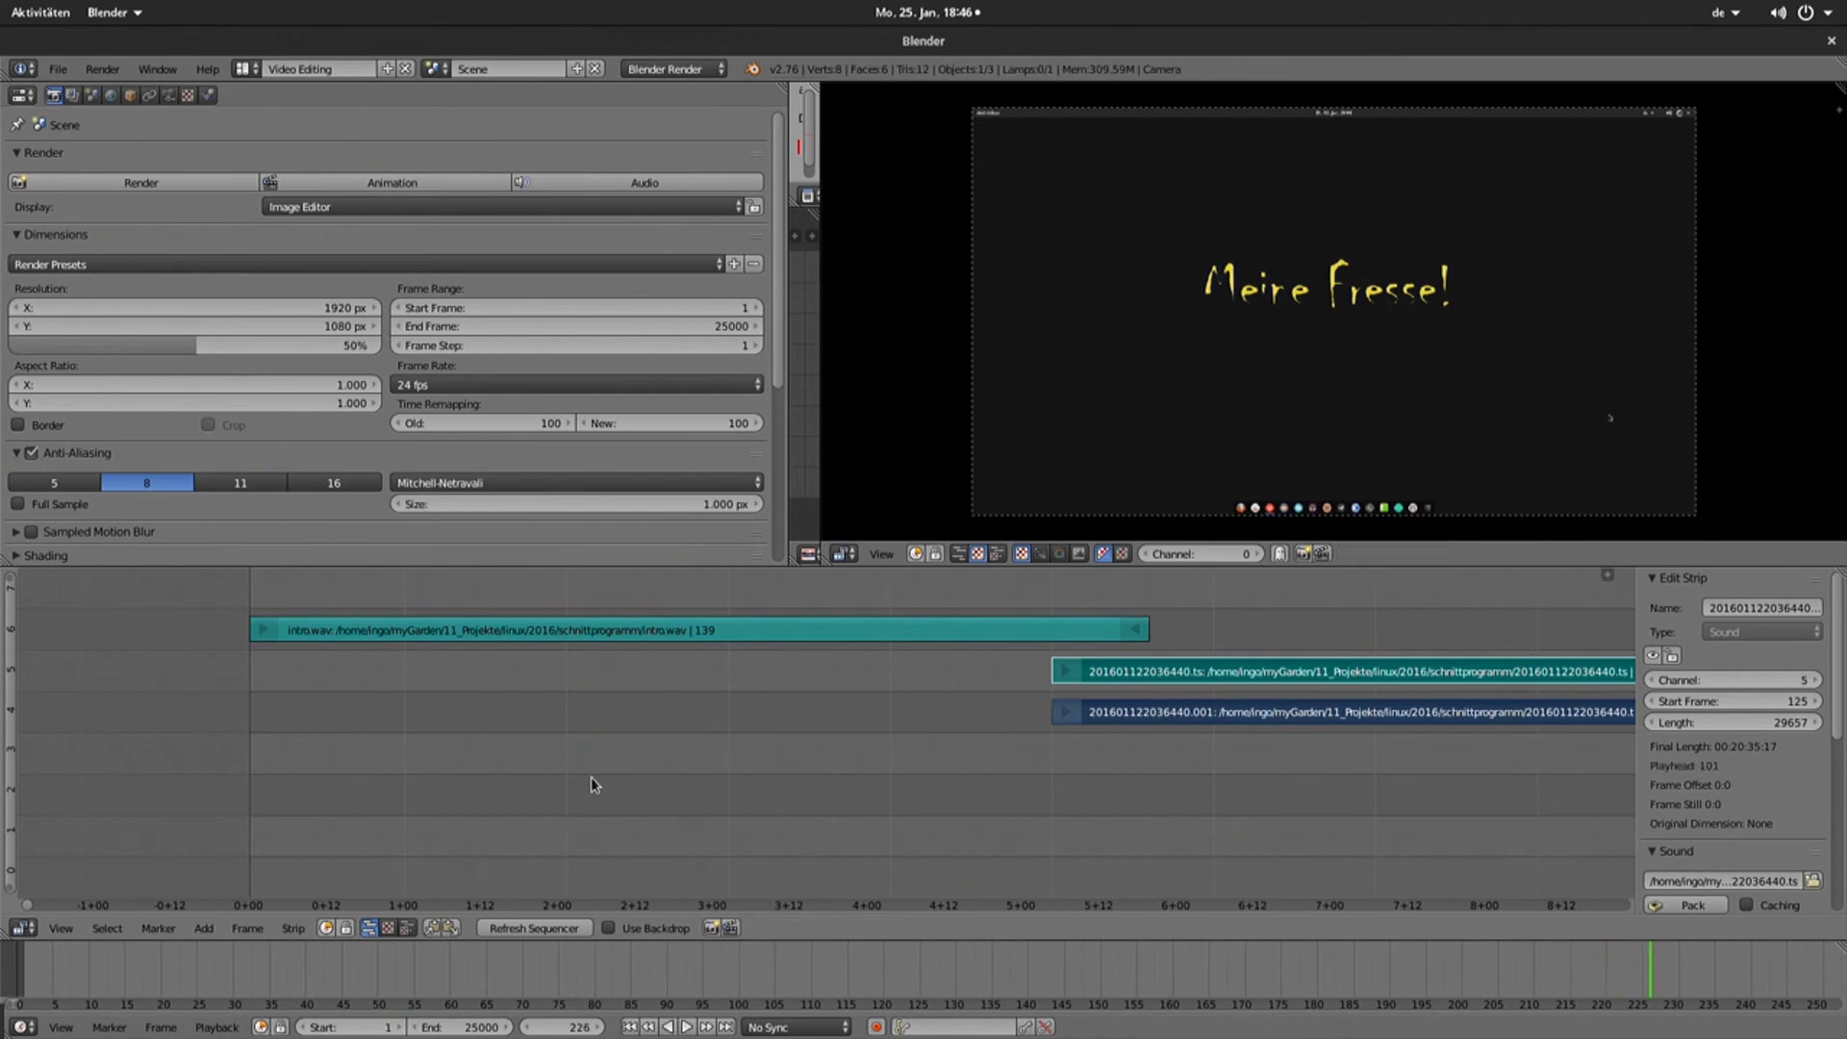
drag(416, 637, 362, 636)
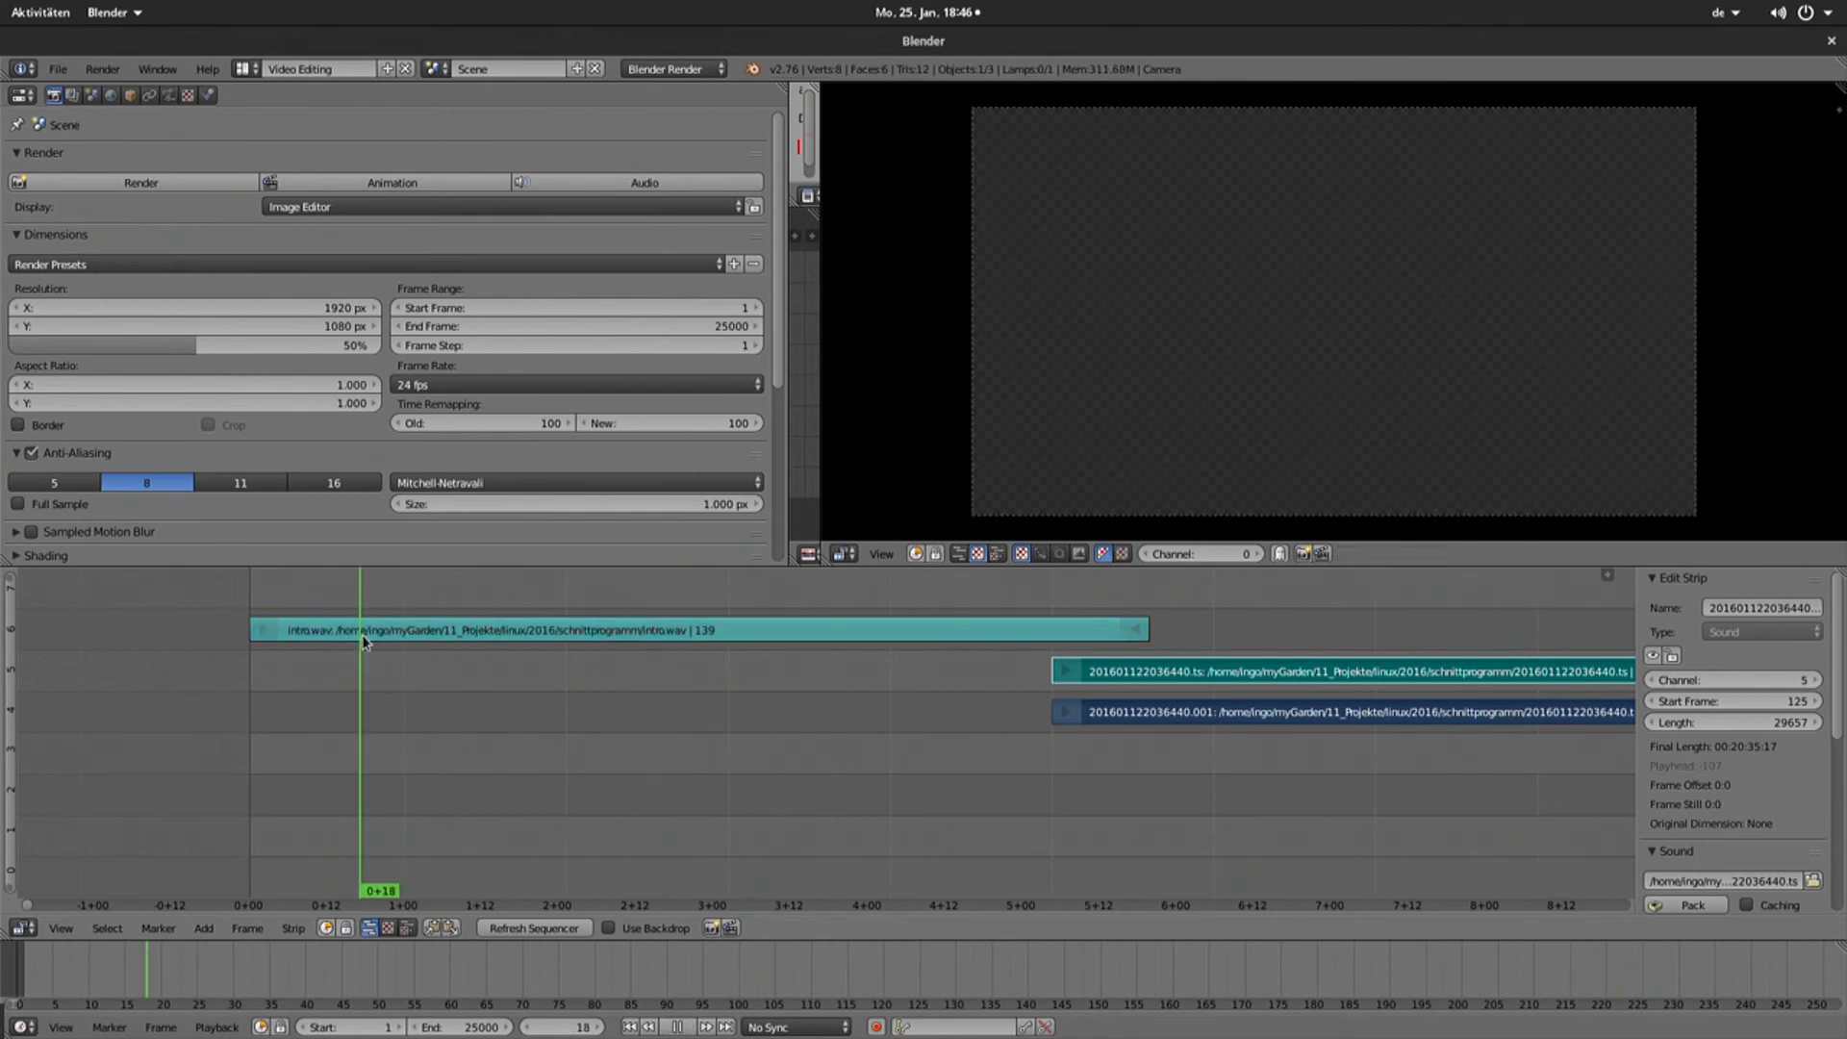
right_click(363, 638)
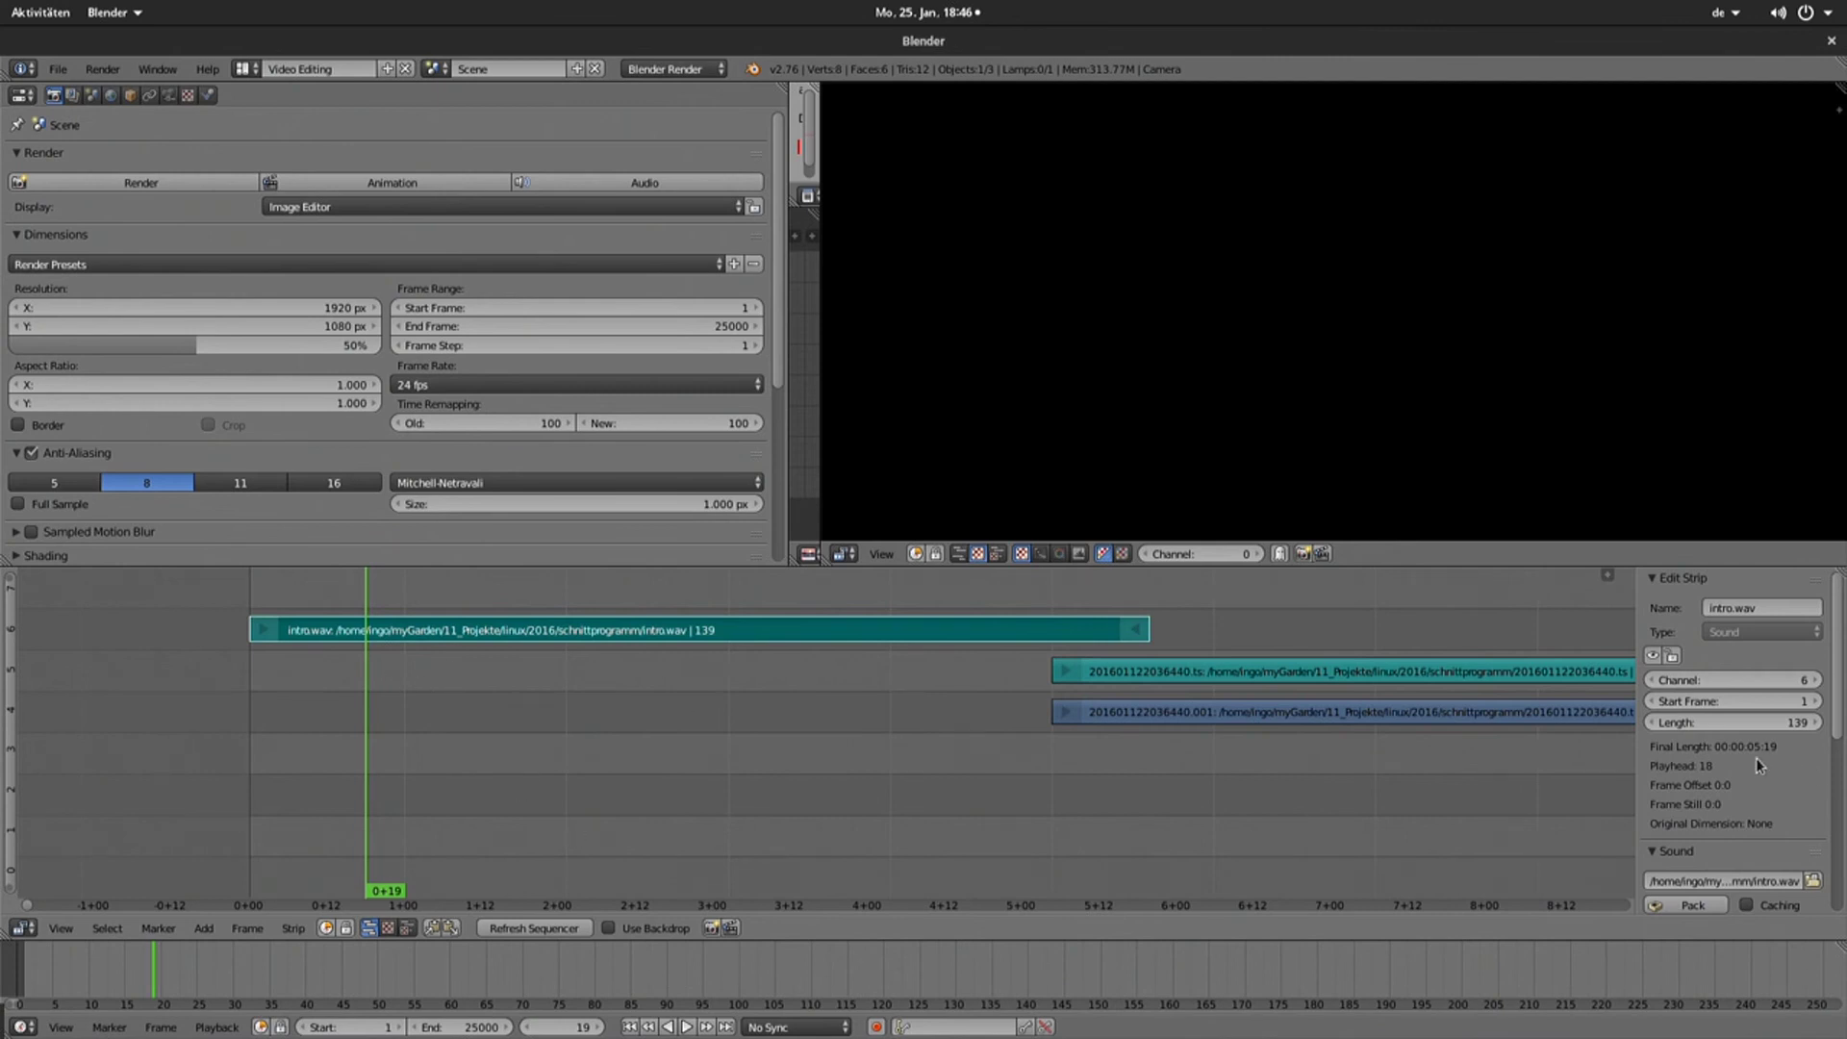
scroll(1664, 654, down, 8)
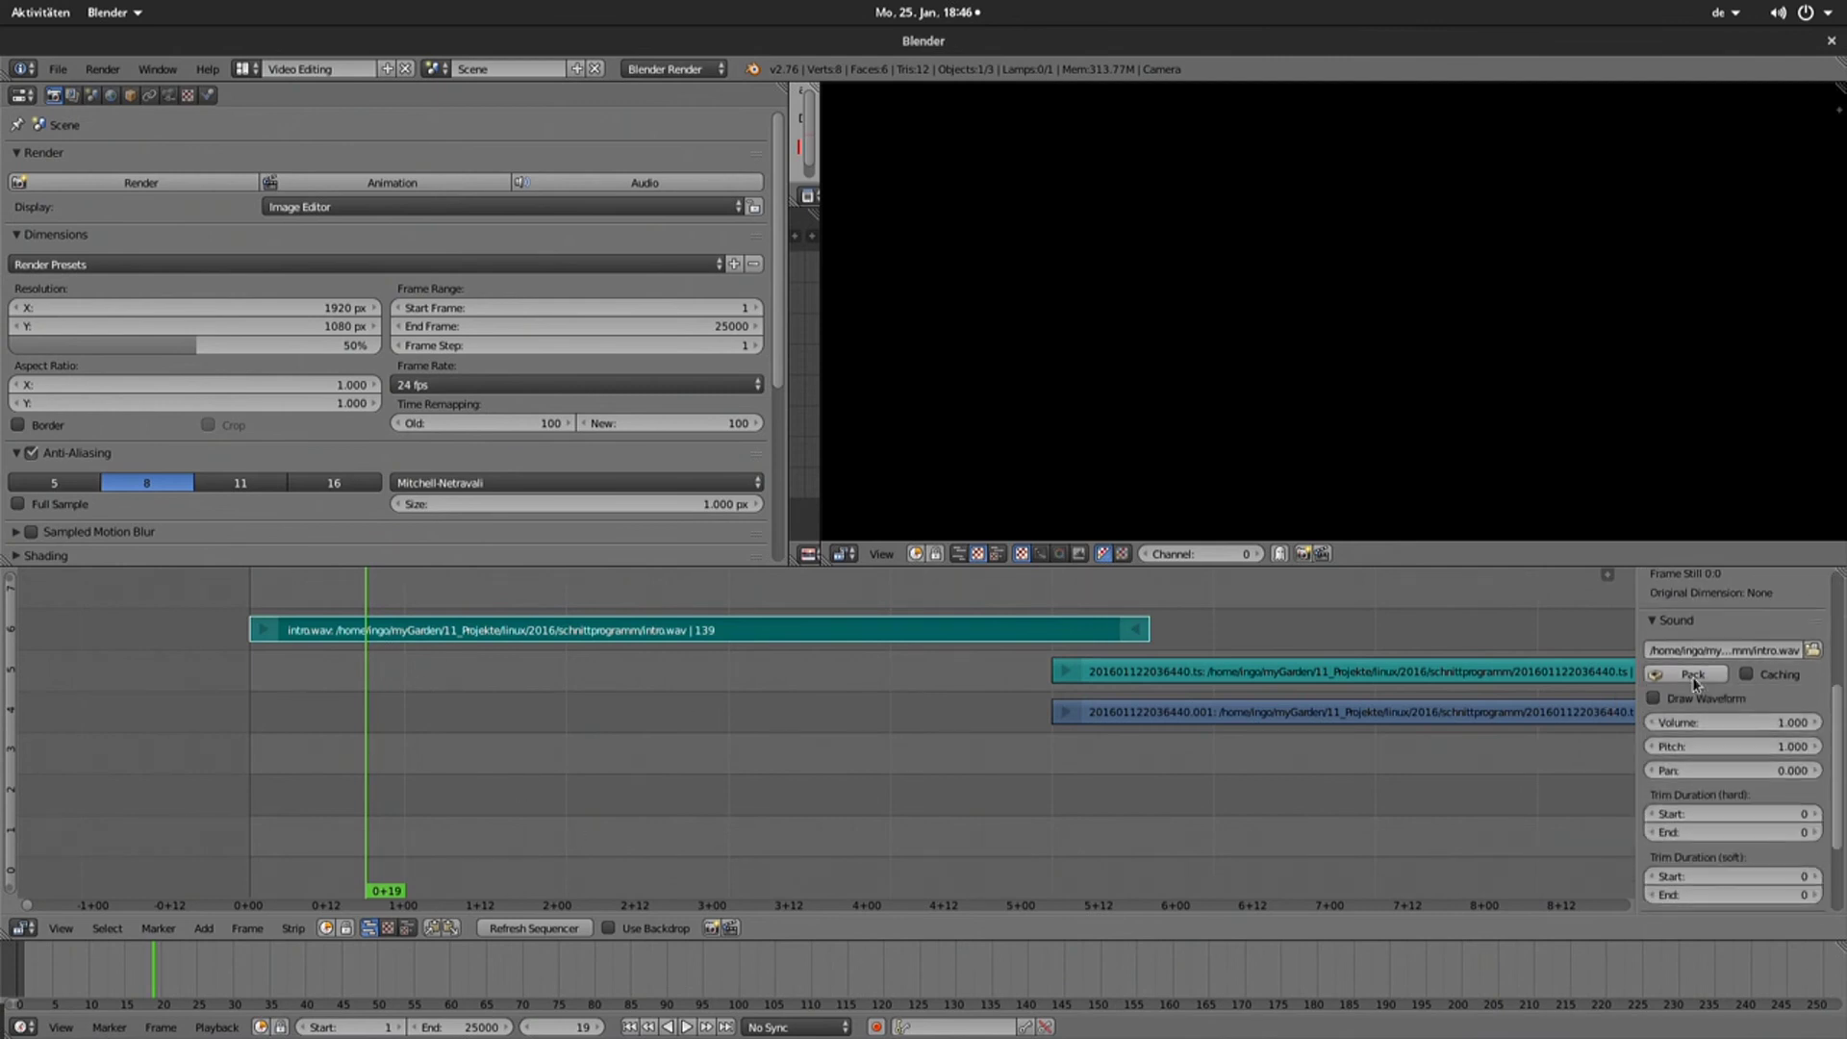
scroll(1690, 662, down, 3)
scroll(1716, 671, up, 5)
scroll(1716, 671, down, 3)
scroll(1716, 671, down, 2)
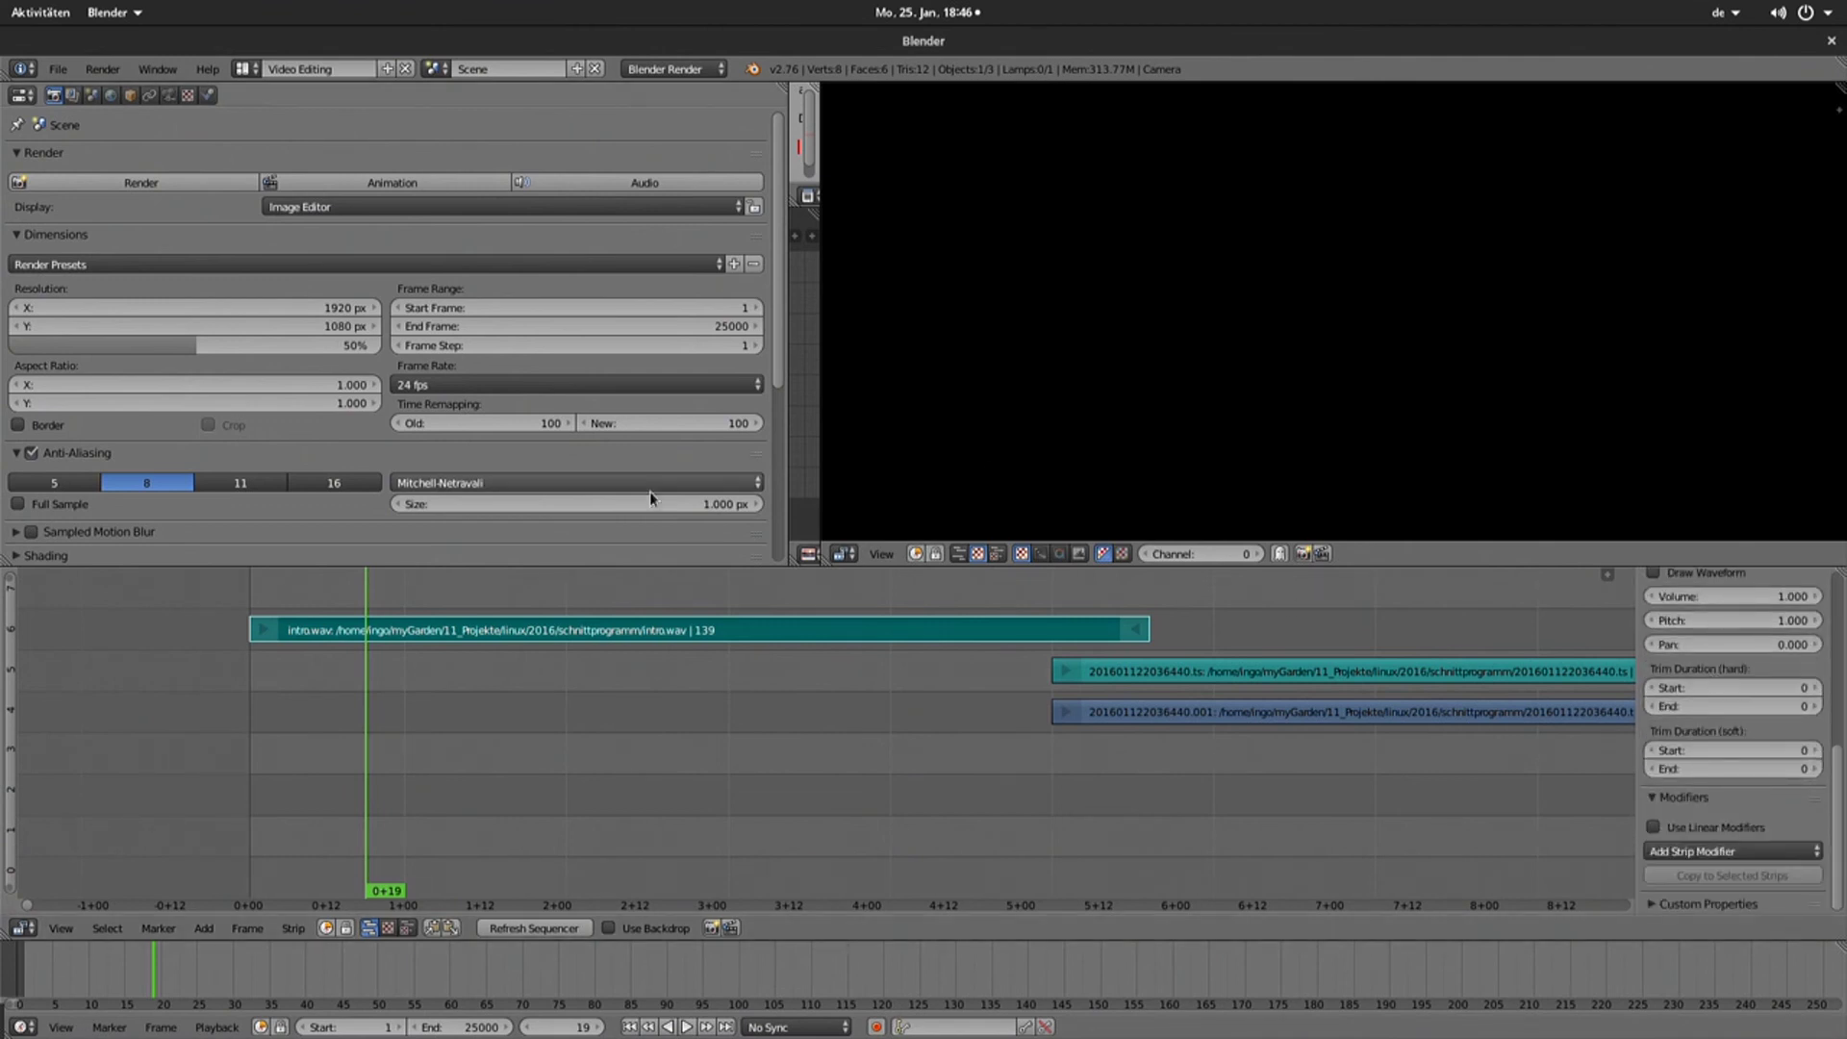
click(612, 630)
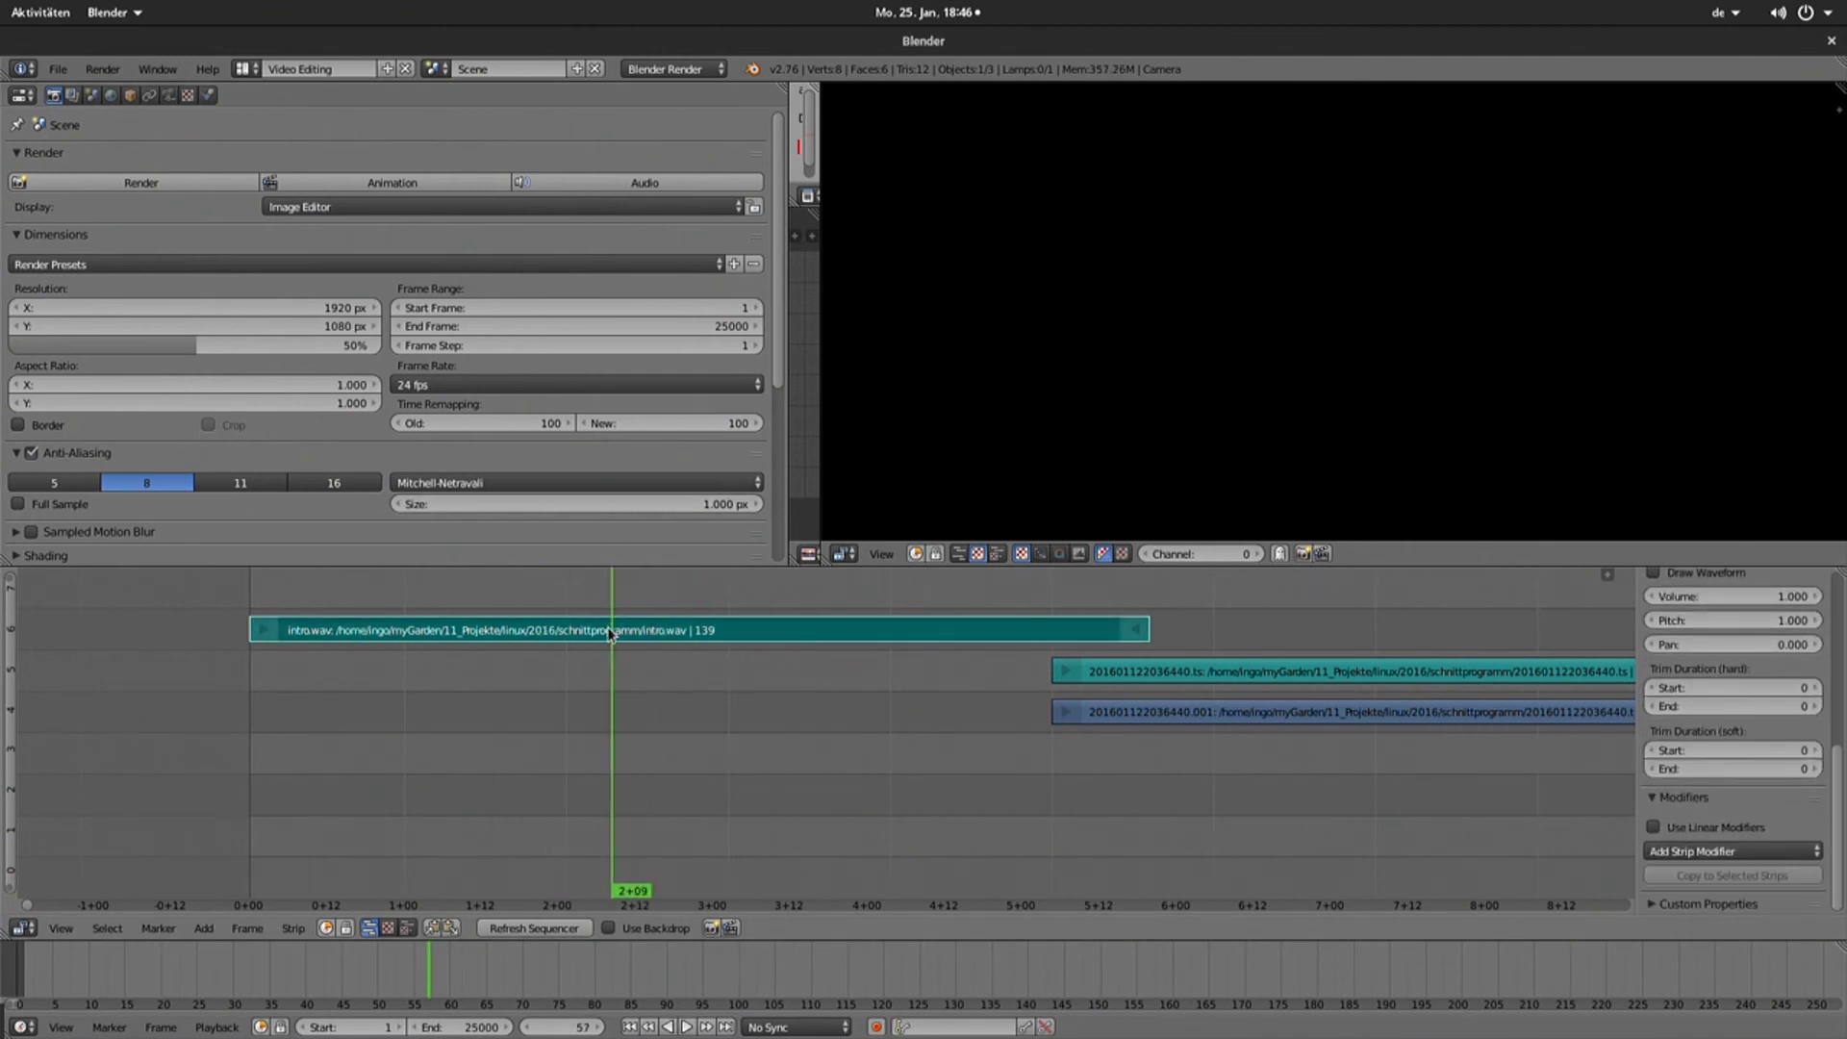
scroll(1753, 746, up, 4)
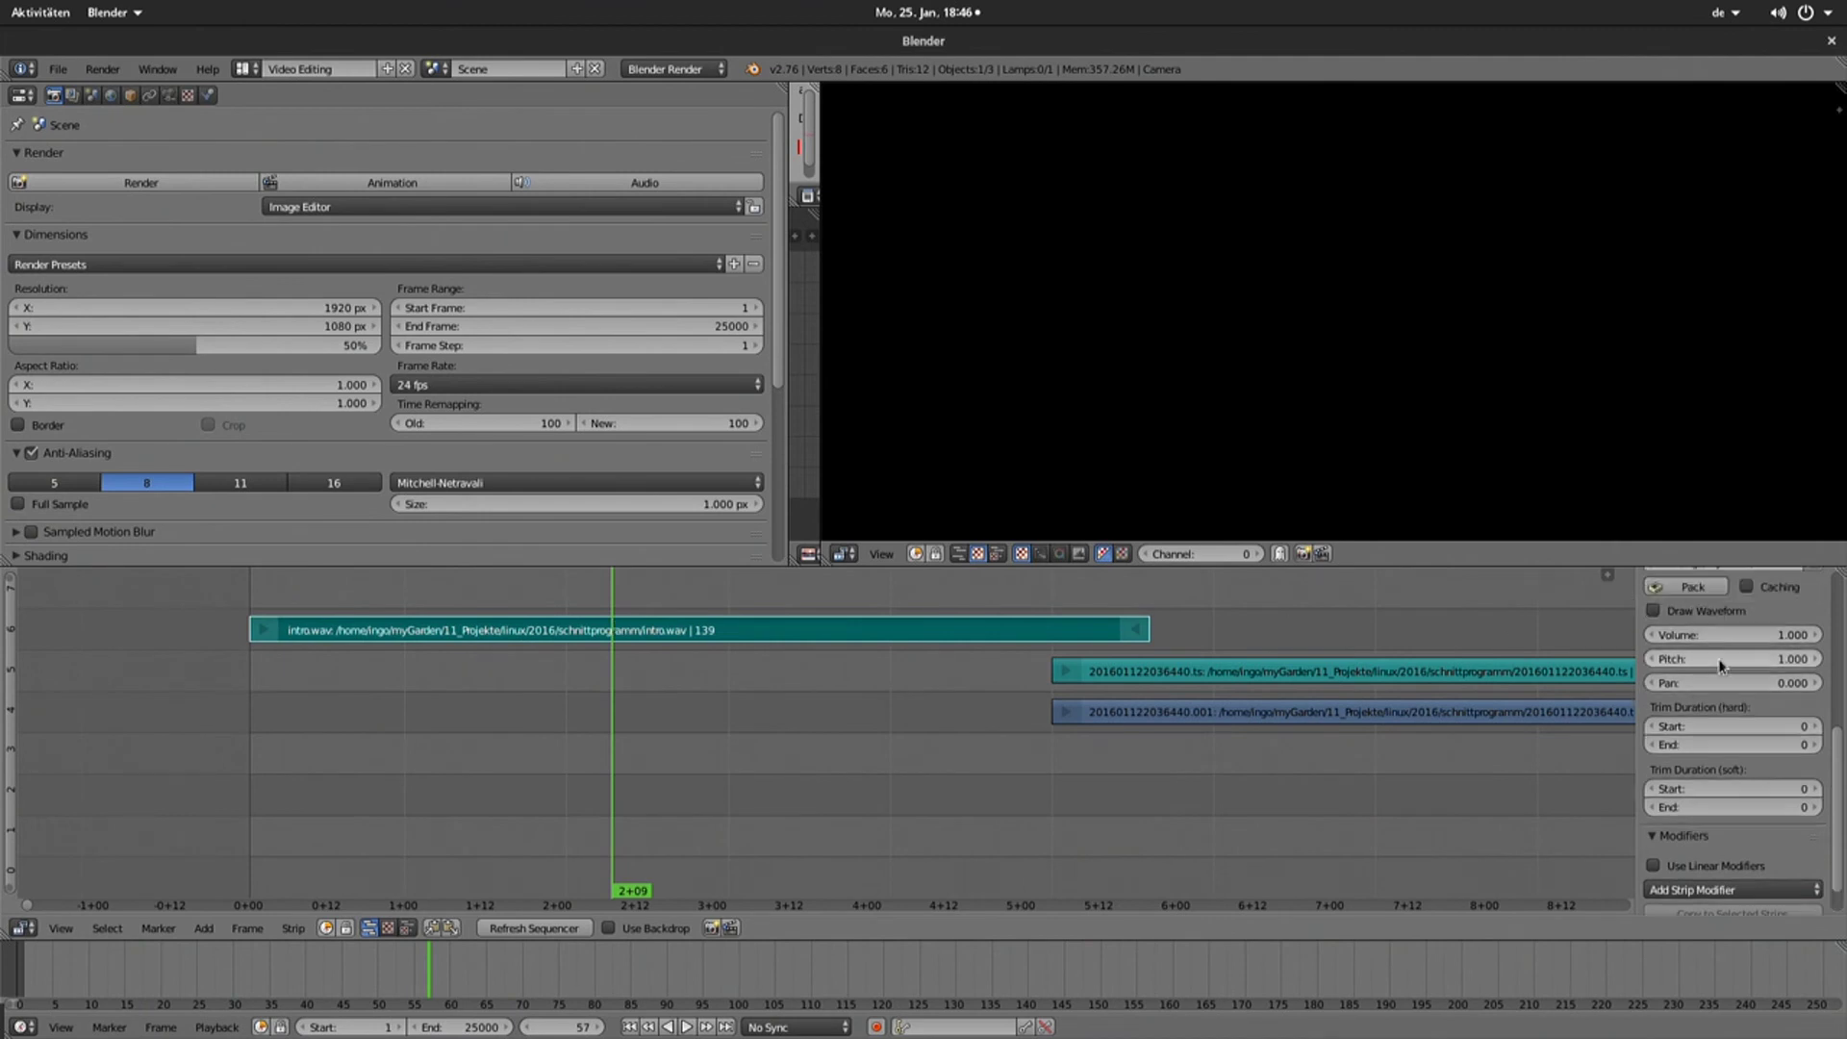
click(1765, 750)
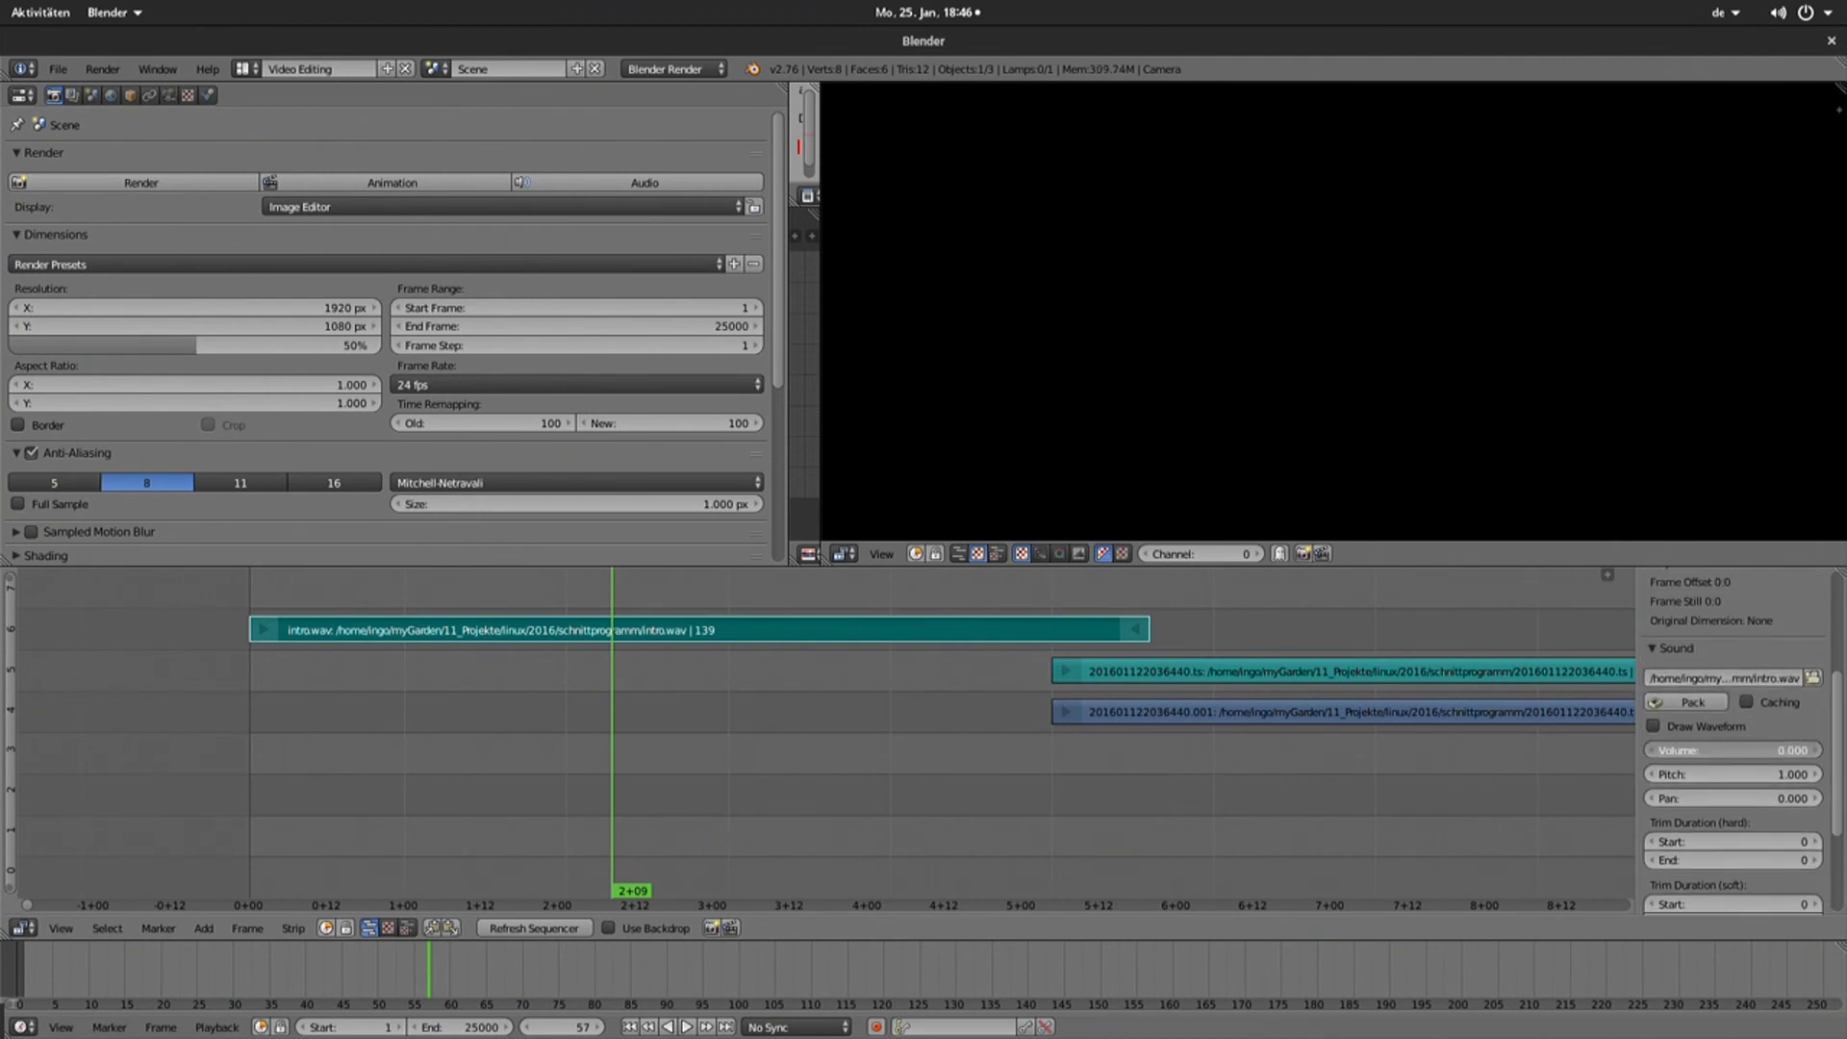
- Preview the quieter intro, then raise its pitch to 8.100 and replay
click(306, 677)
key(alt+a)
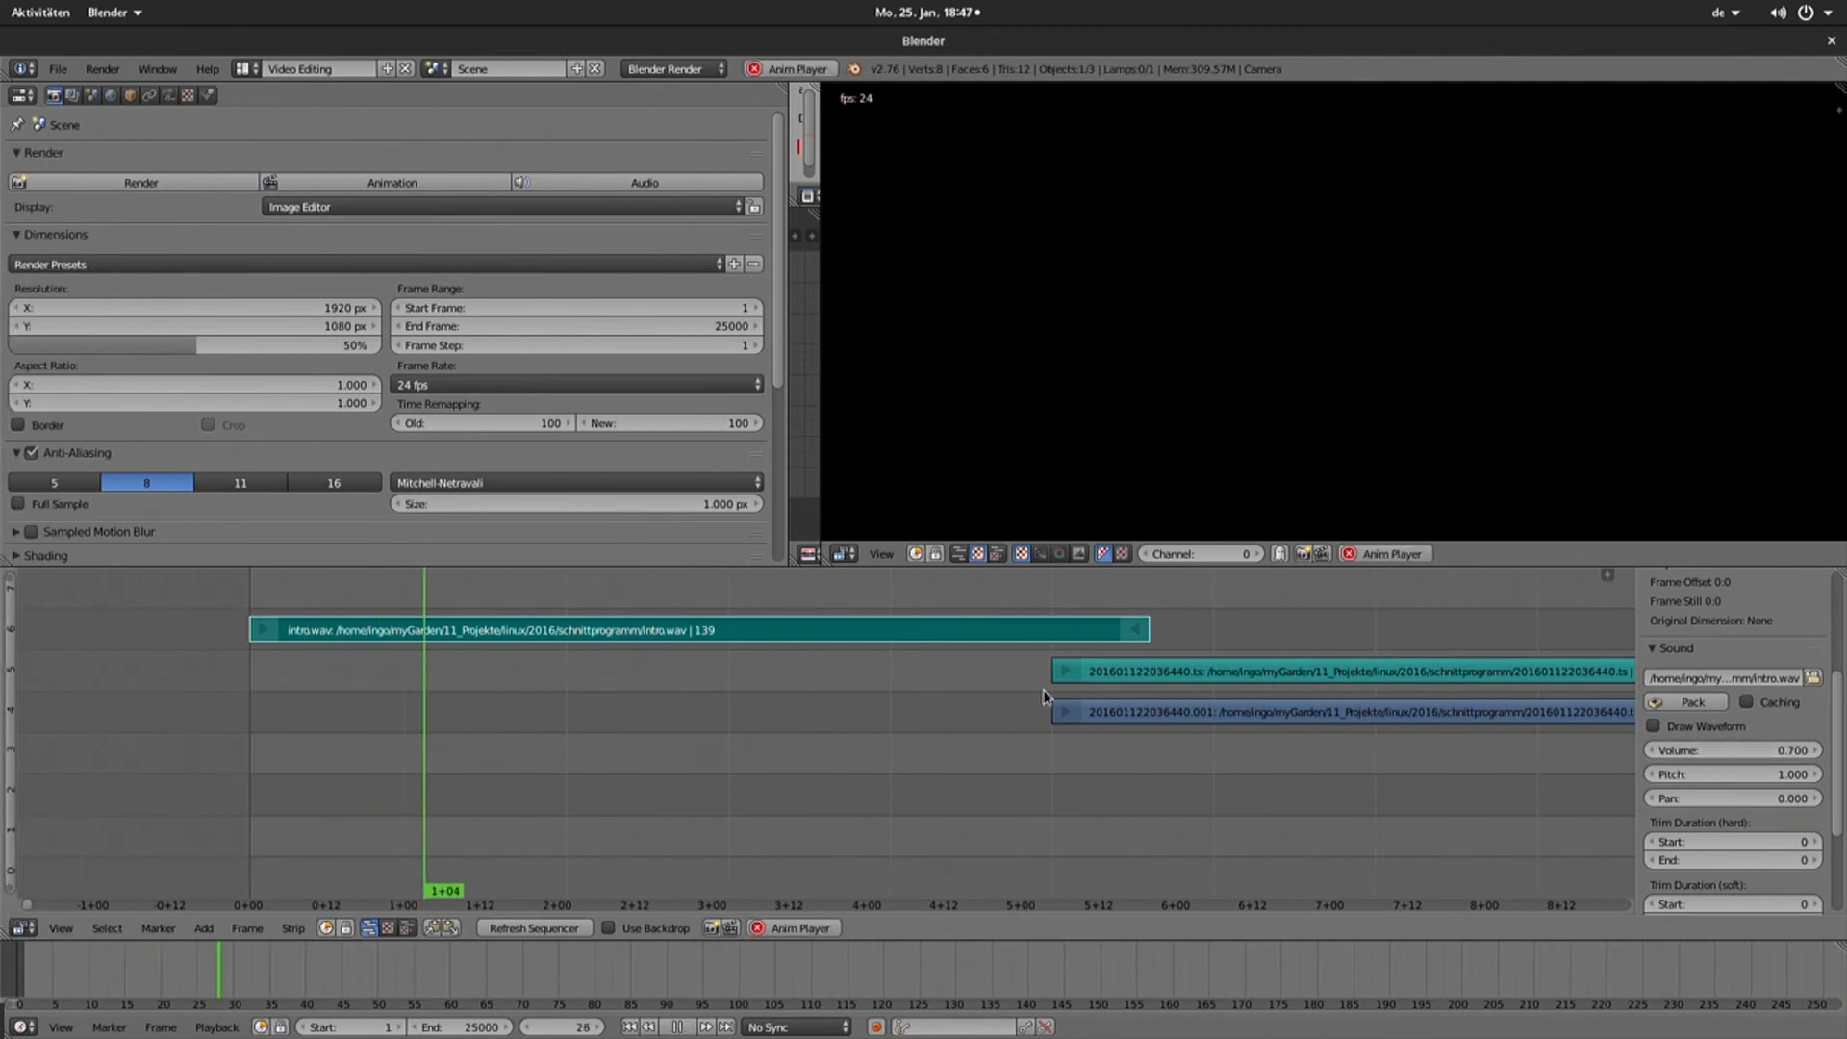
key(alt+a)
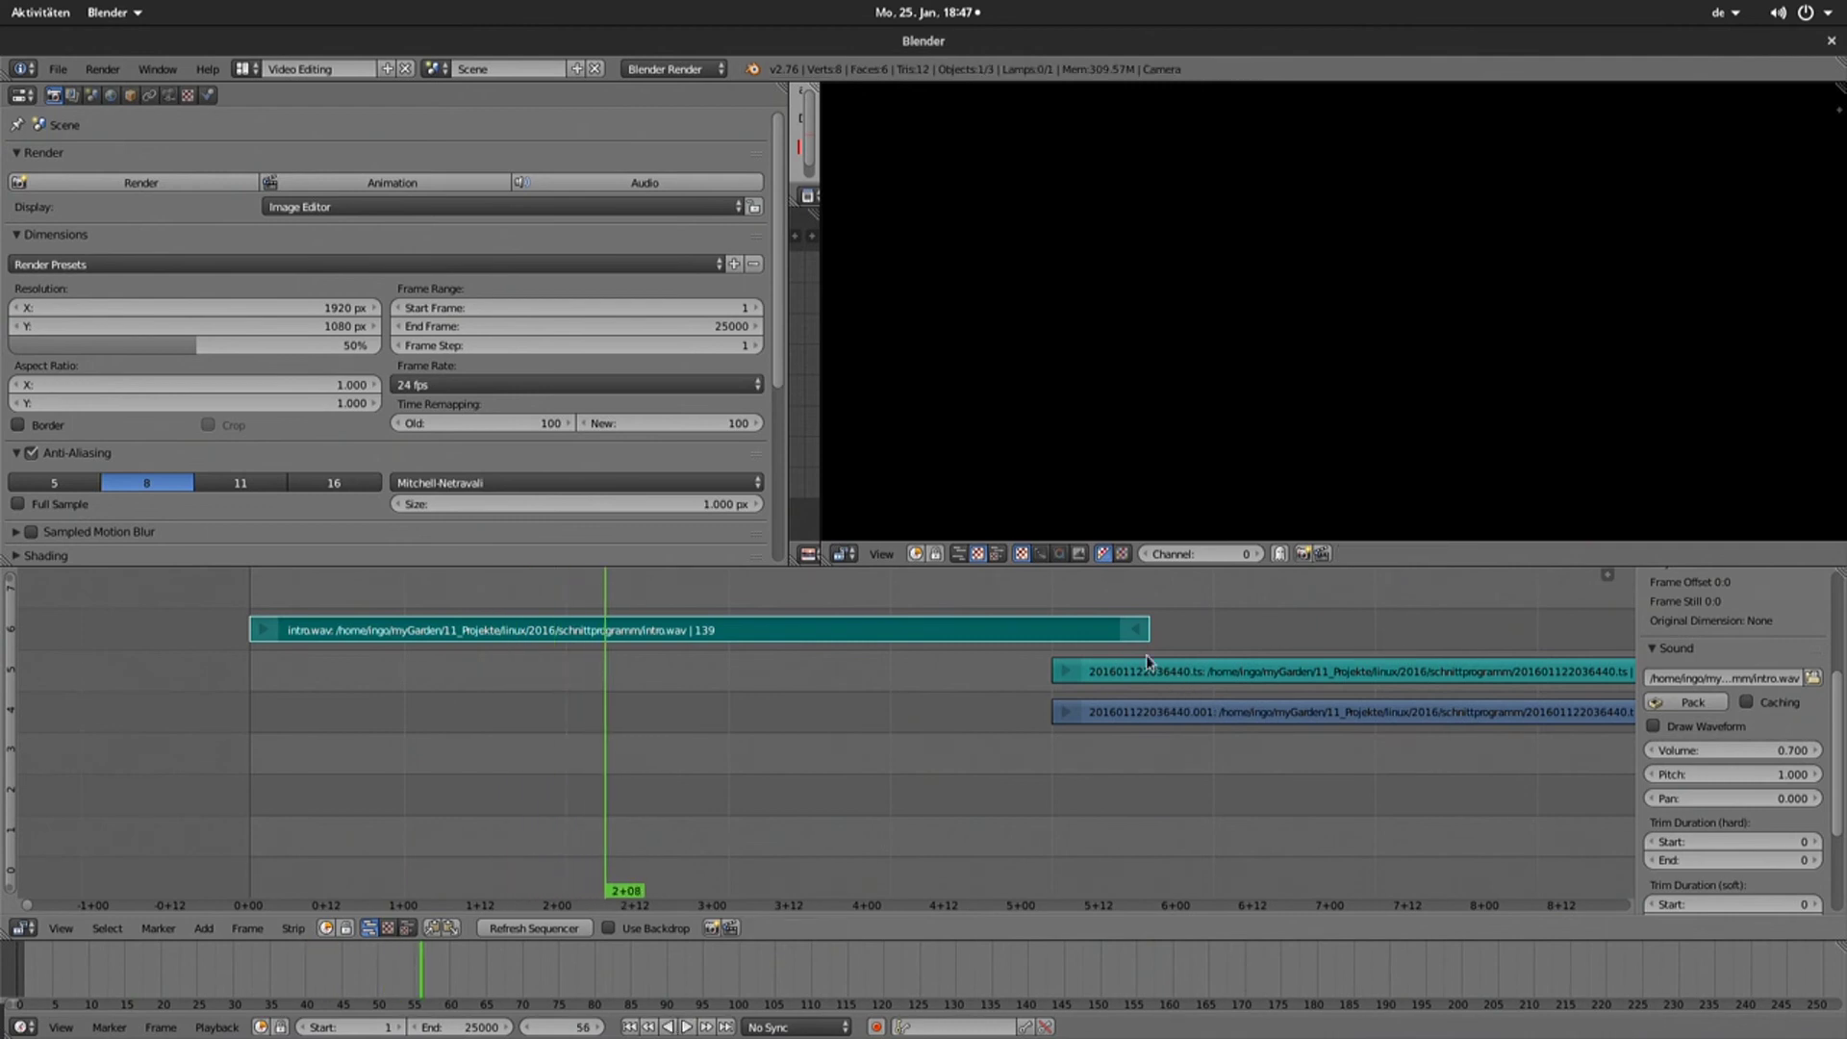
click(1755, 769)
drag(1754, 769, 1765, 770)
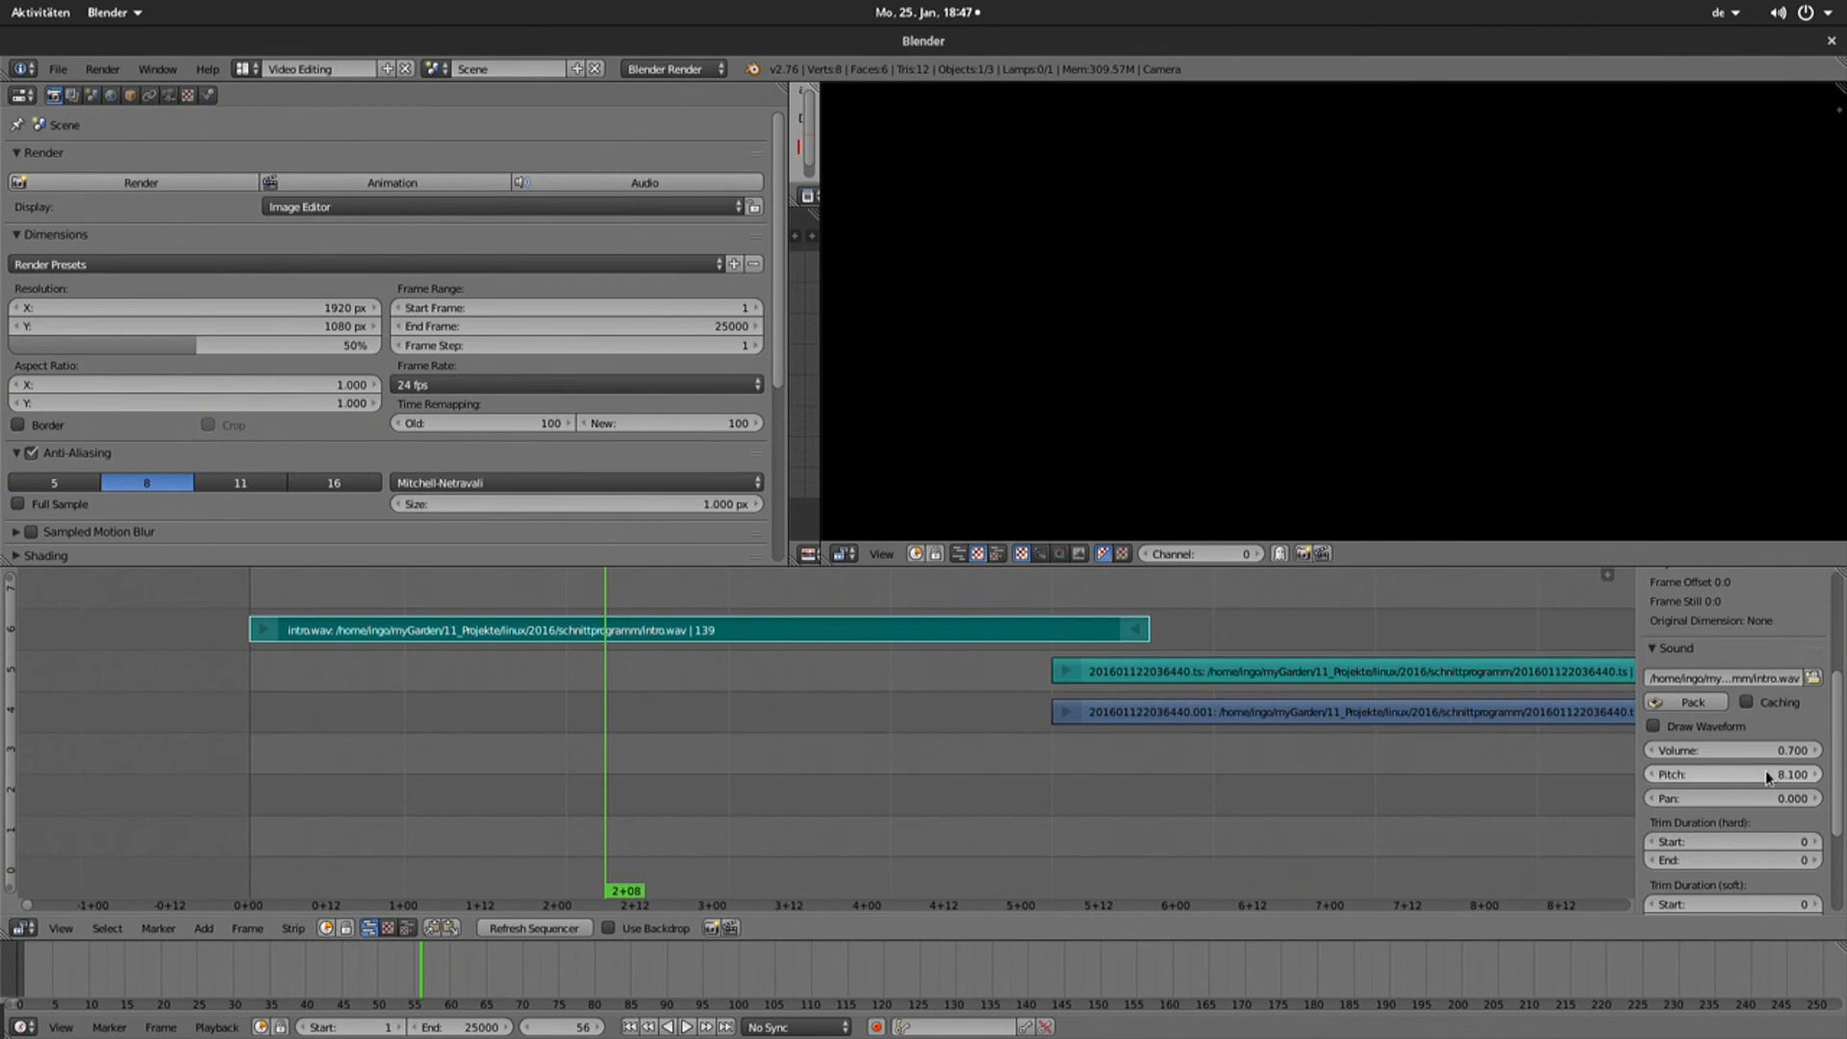
click(347, 691)
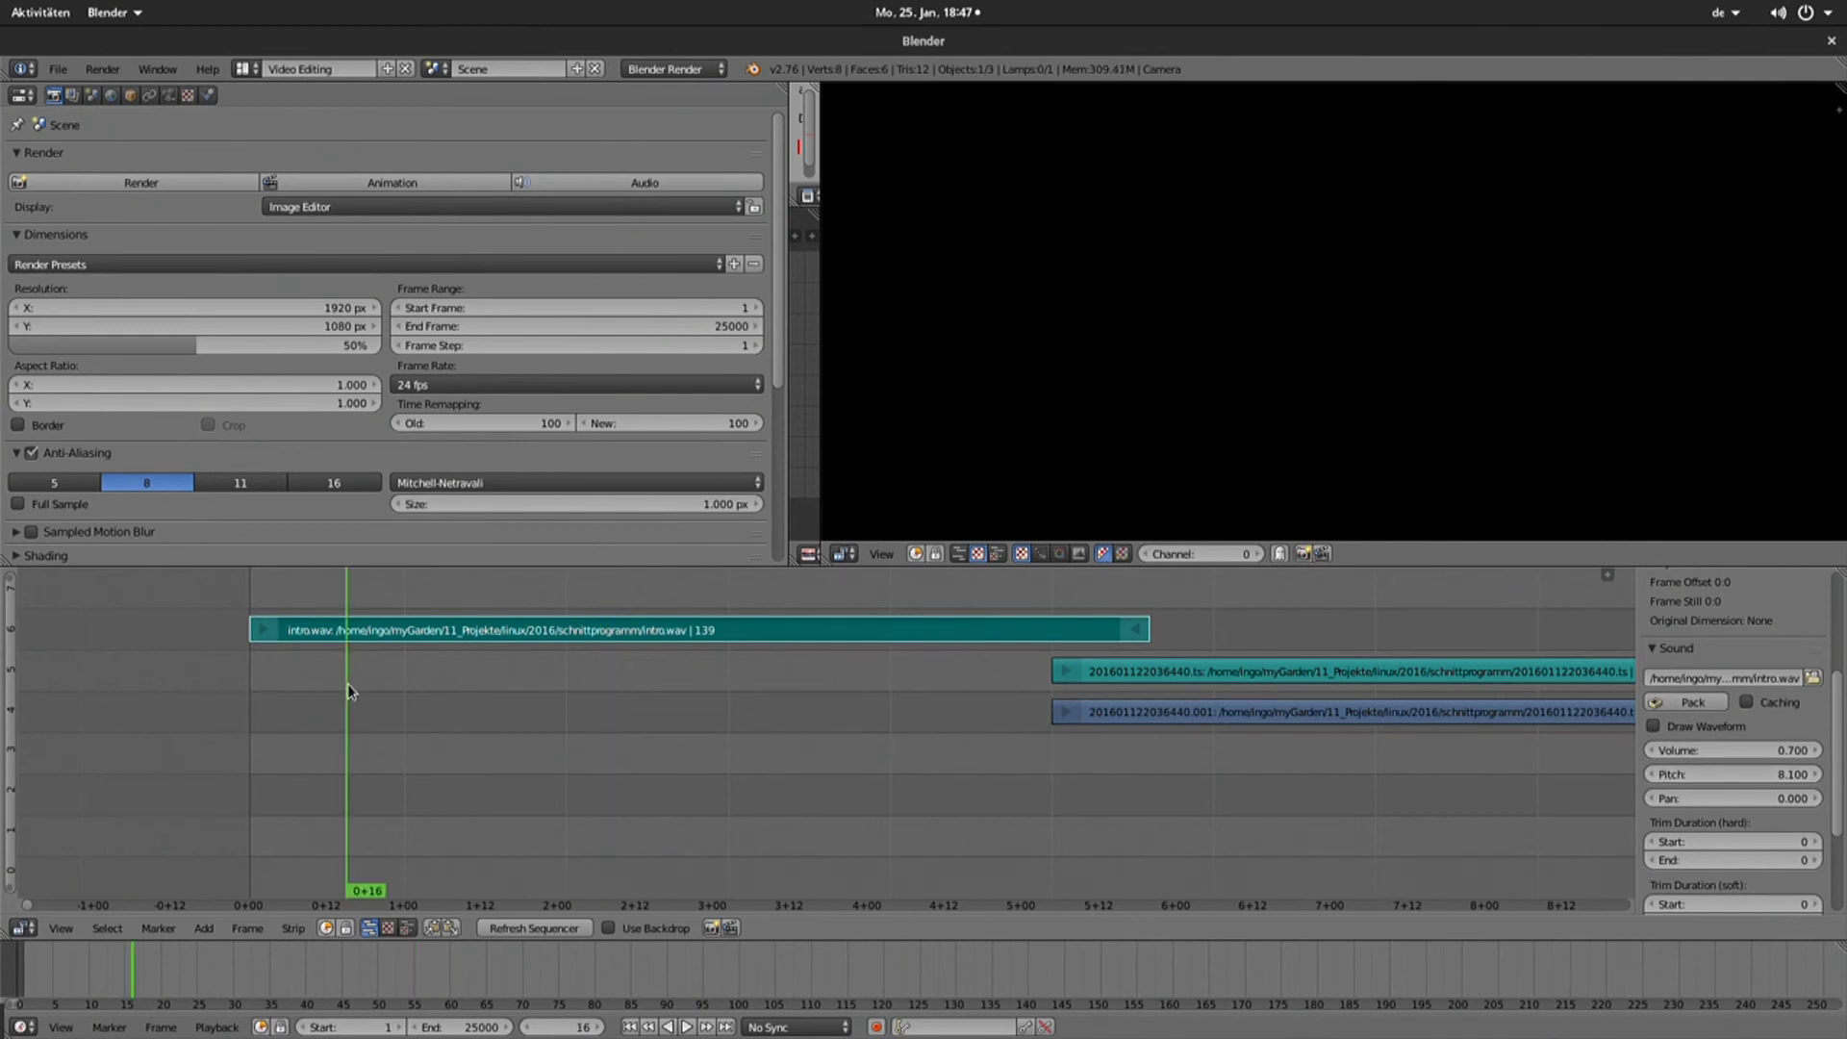
key(alt+a)
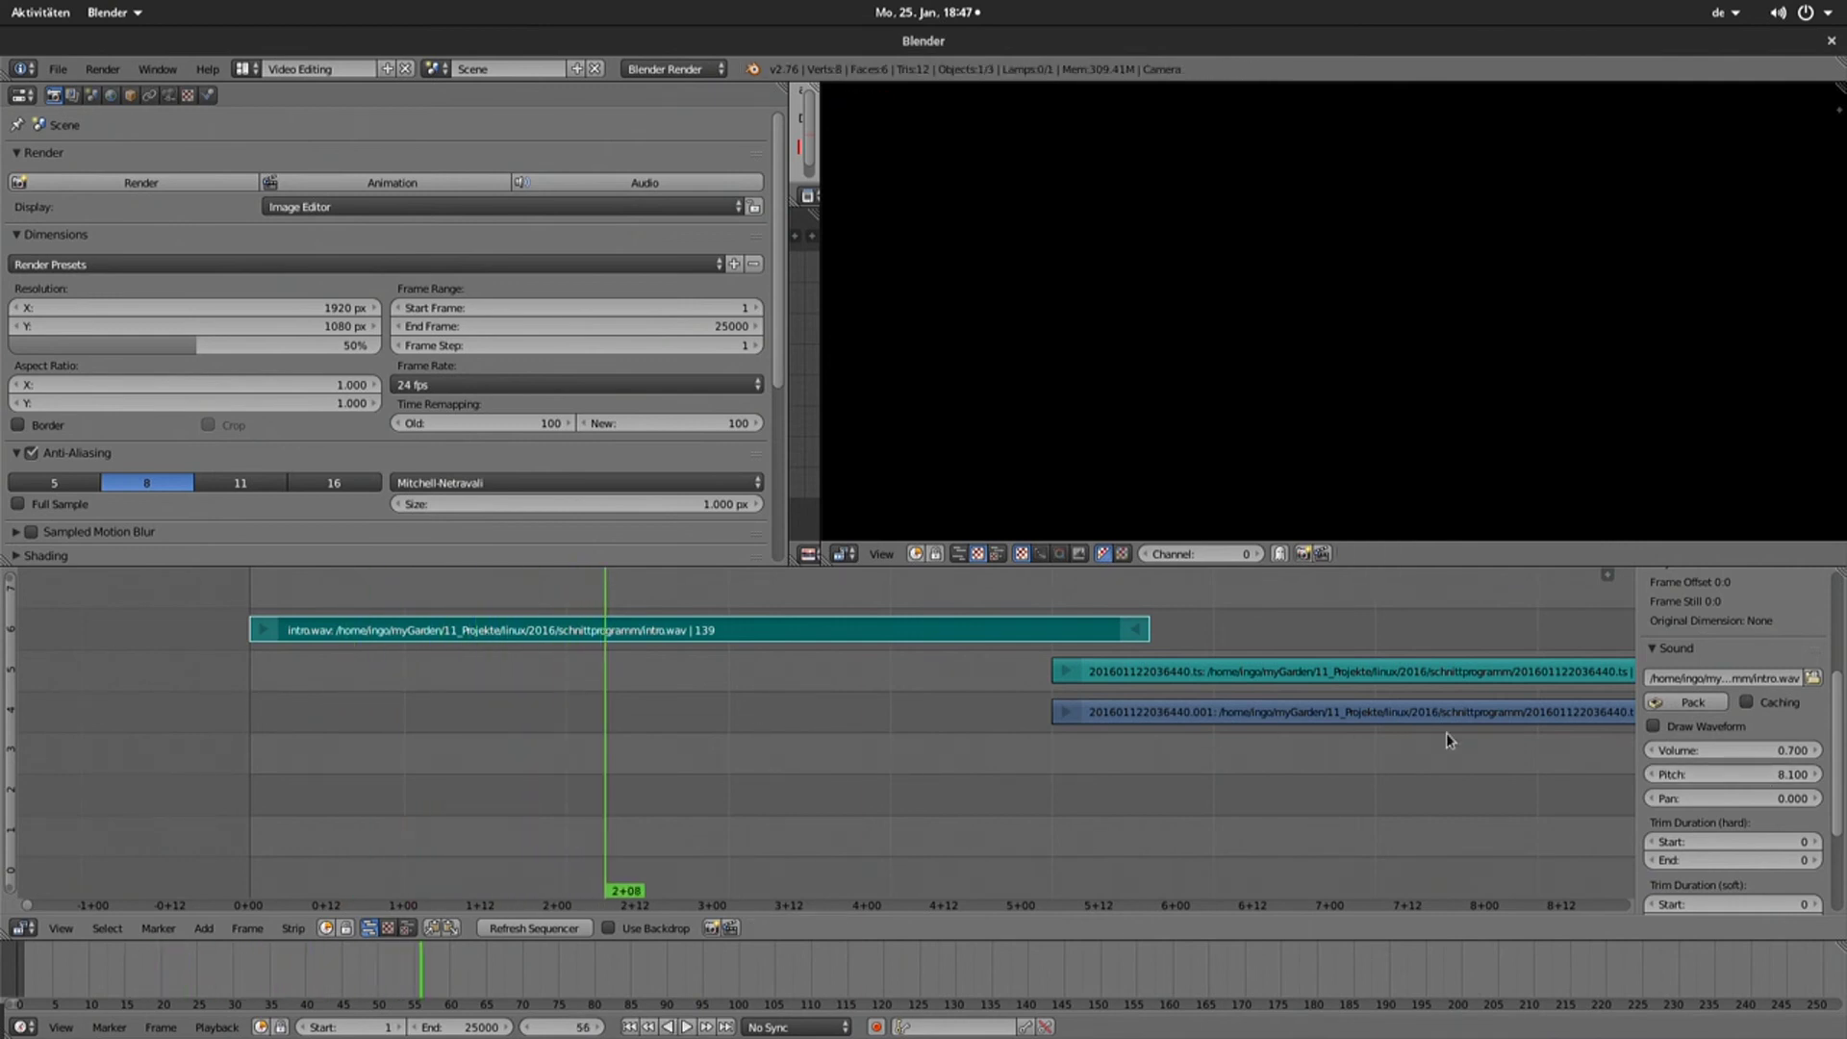
- Lower the intro pitch to 2.600 and replay it from near the start
drag(1732, 775, 1737, 774)
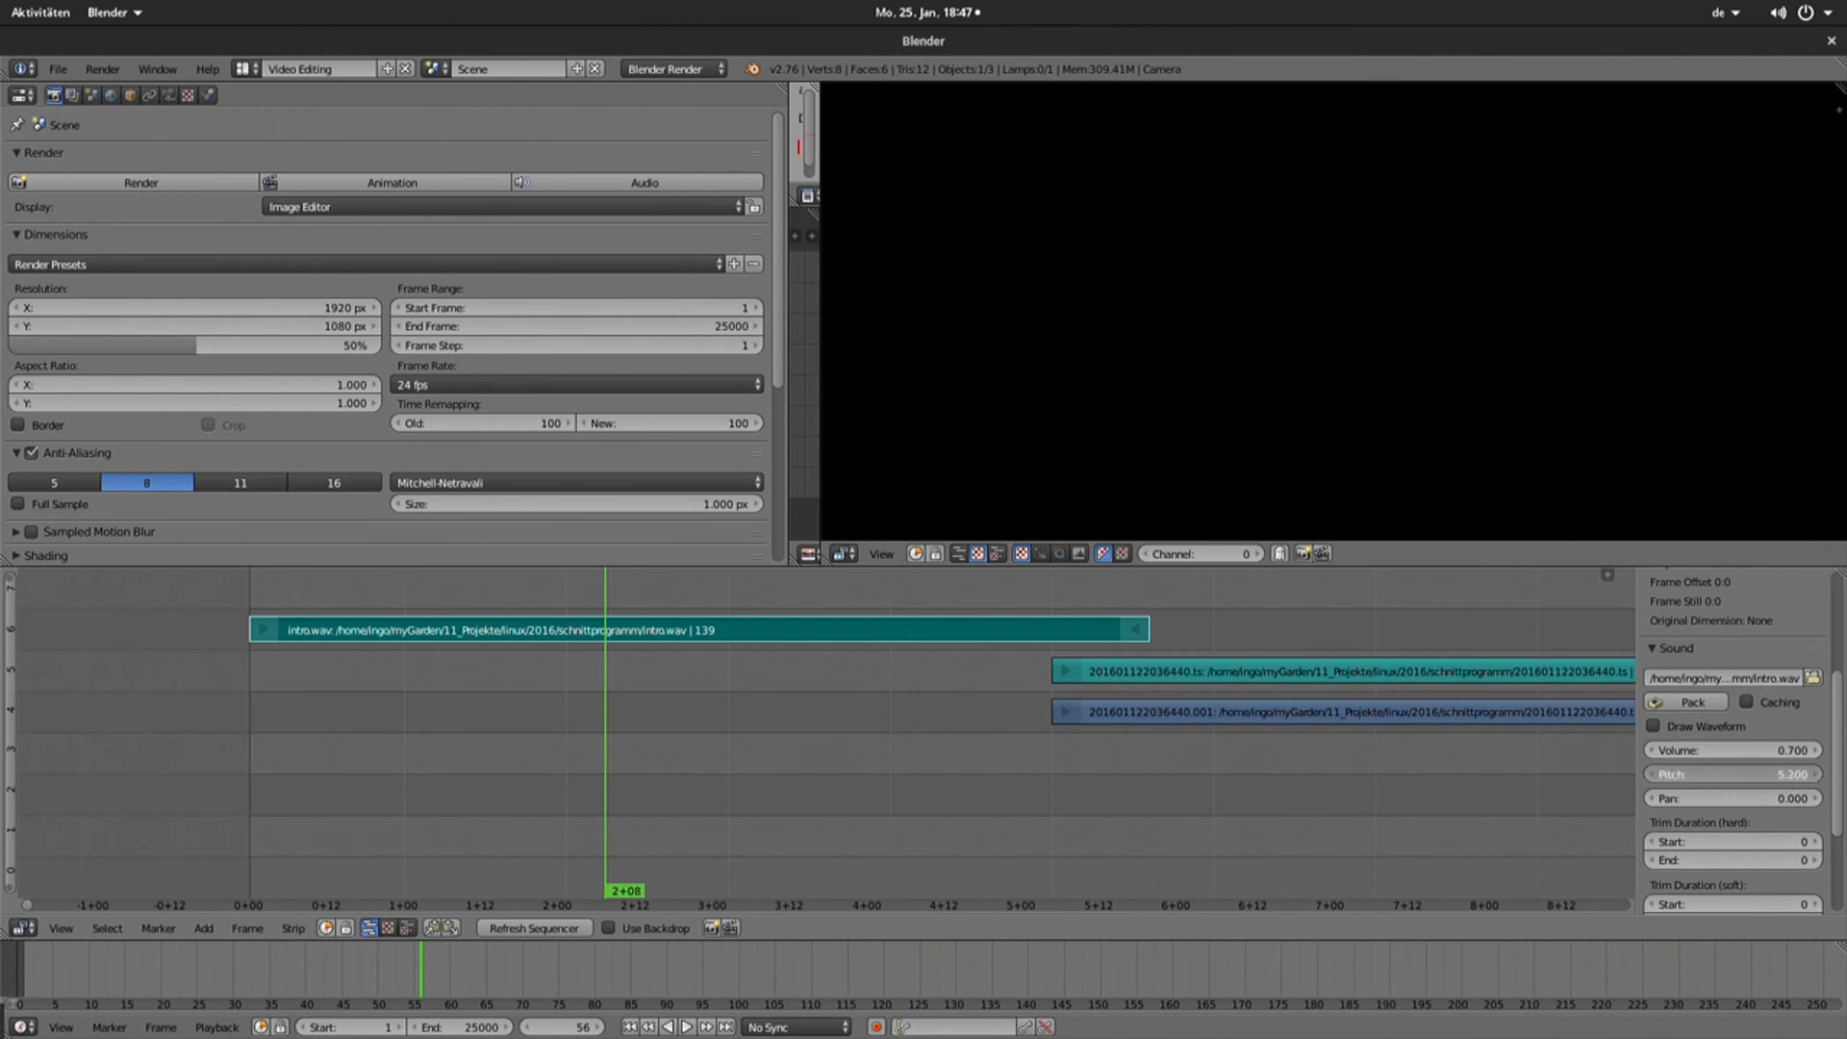
drag(1736, 774, 1731, 775)
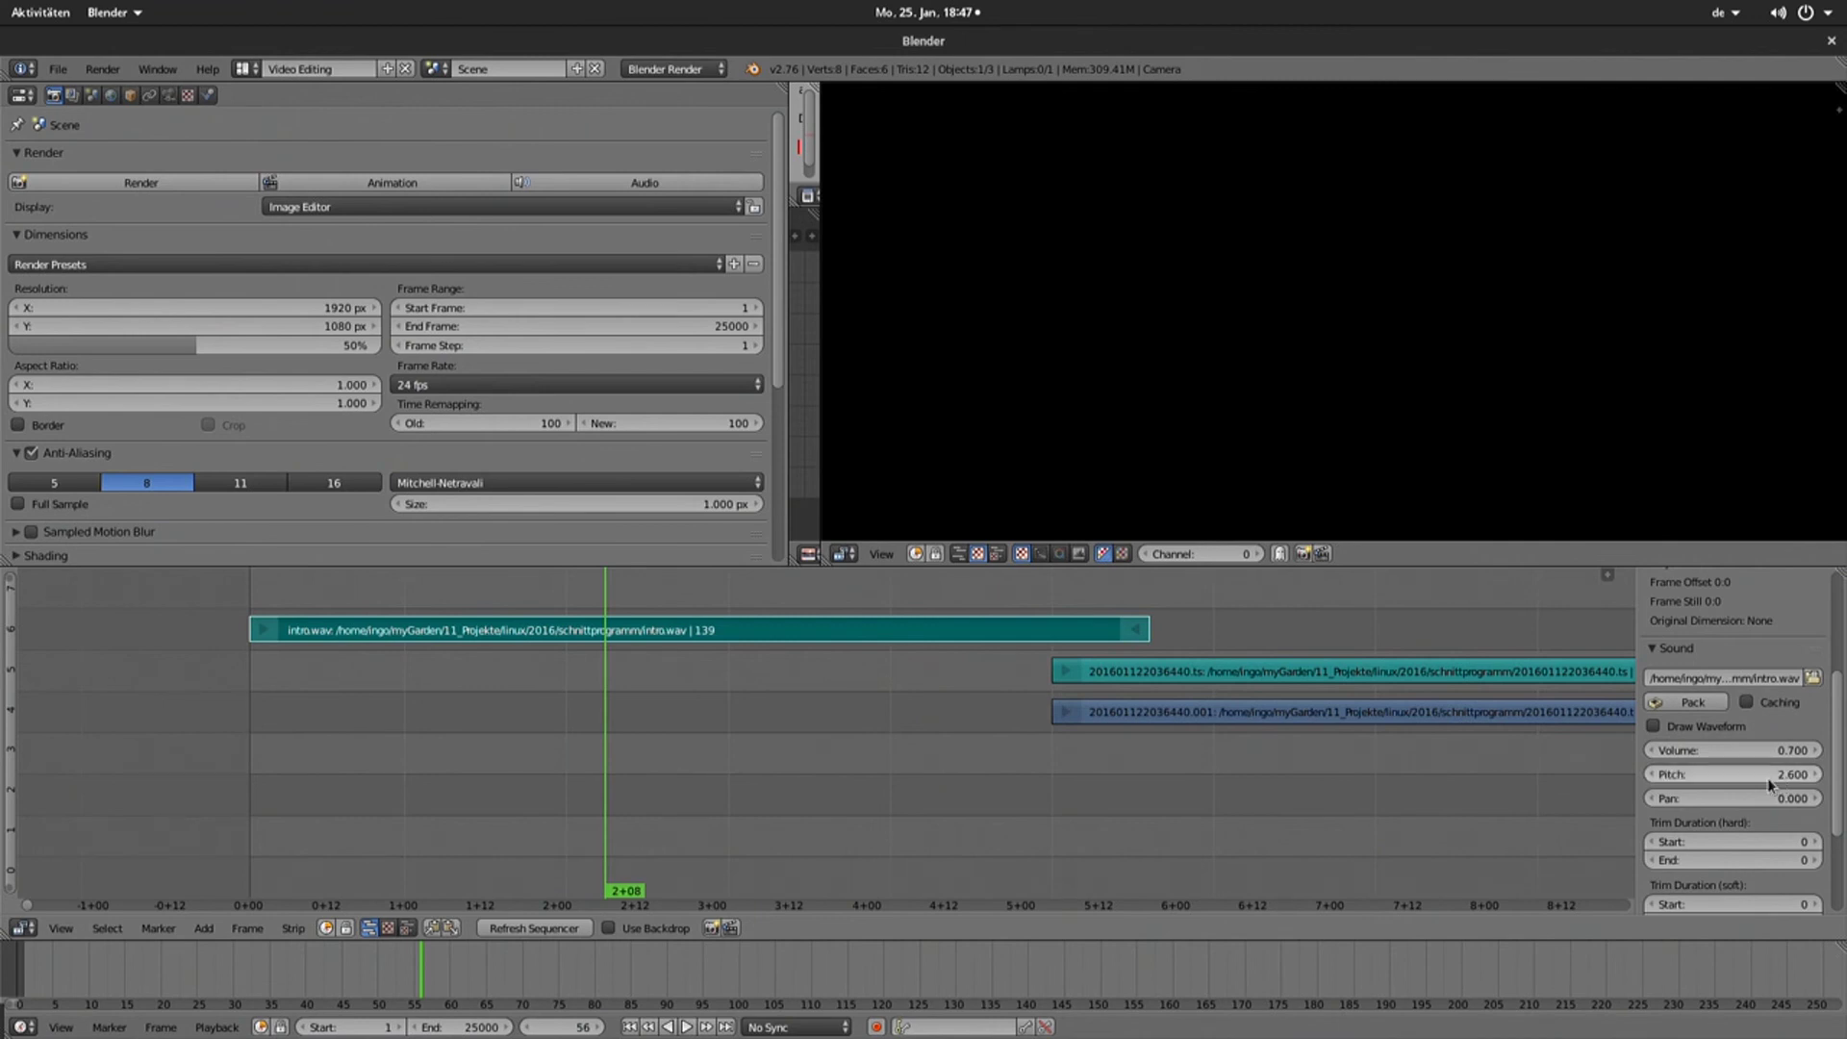
click(383, 666)
key(alt+a)
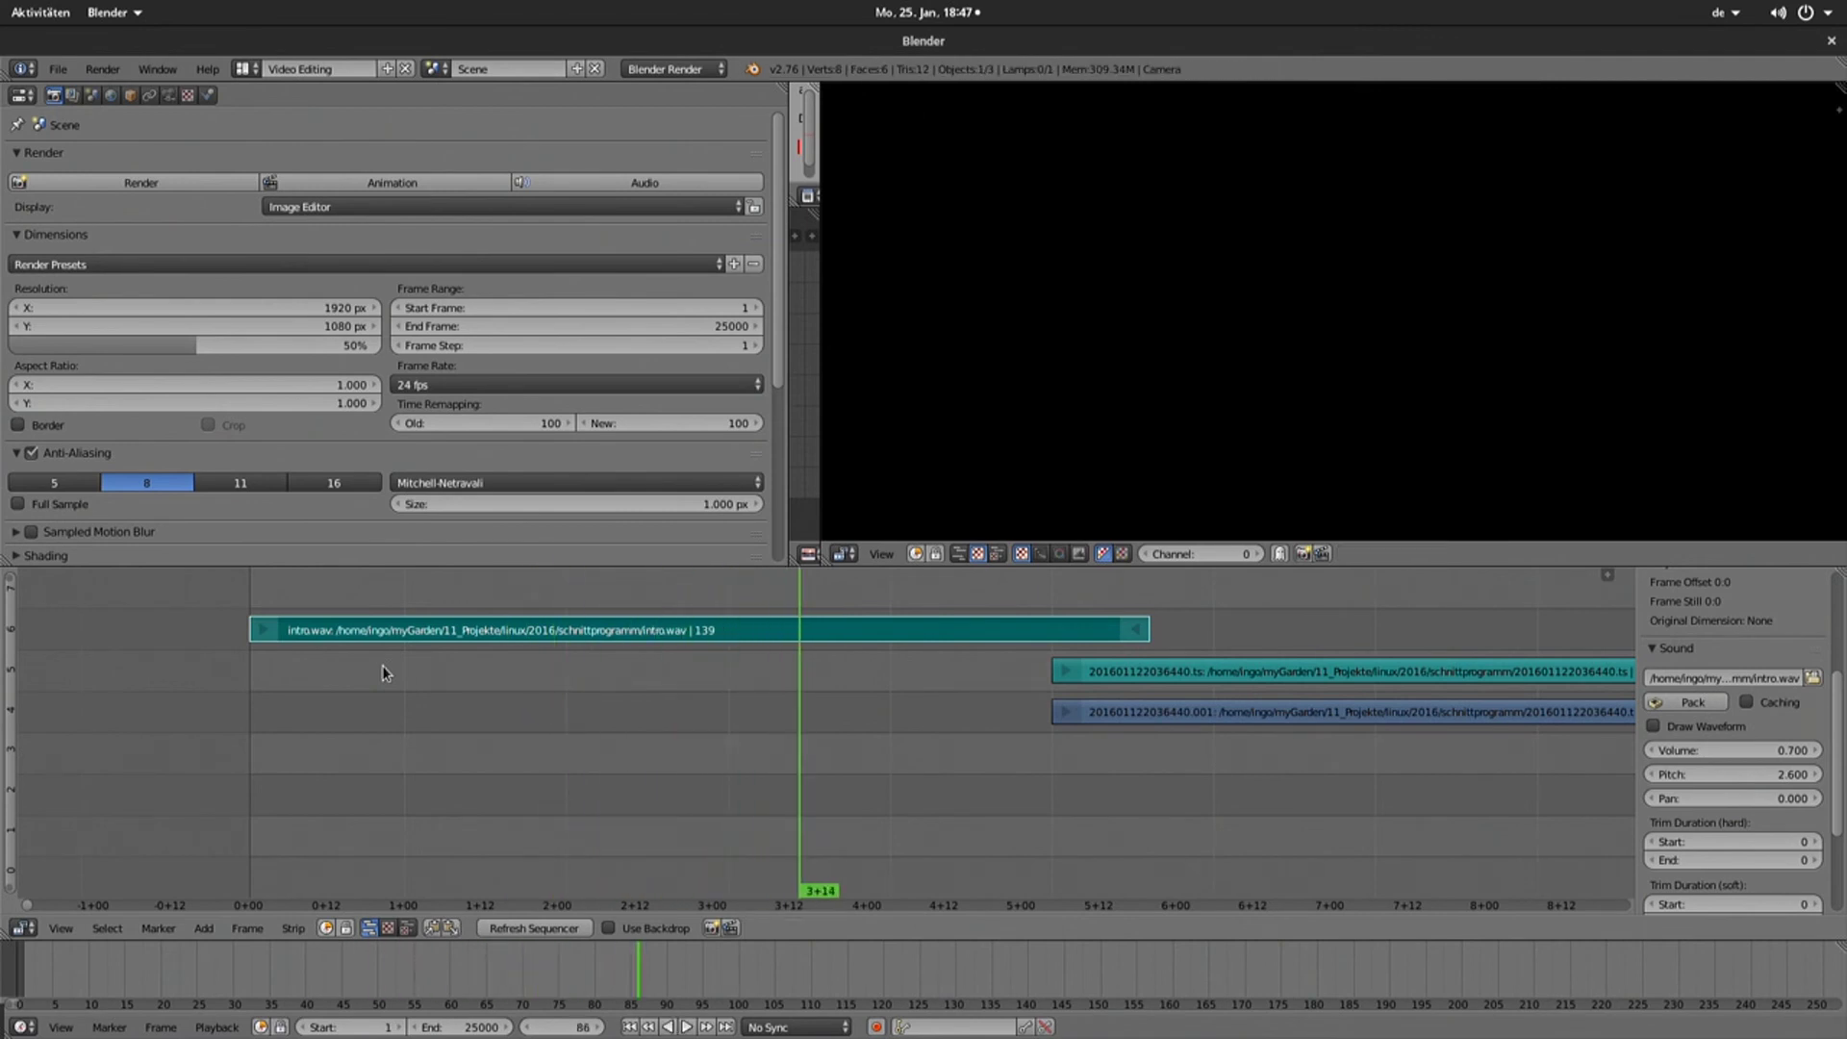
click(246, 590)
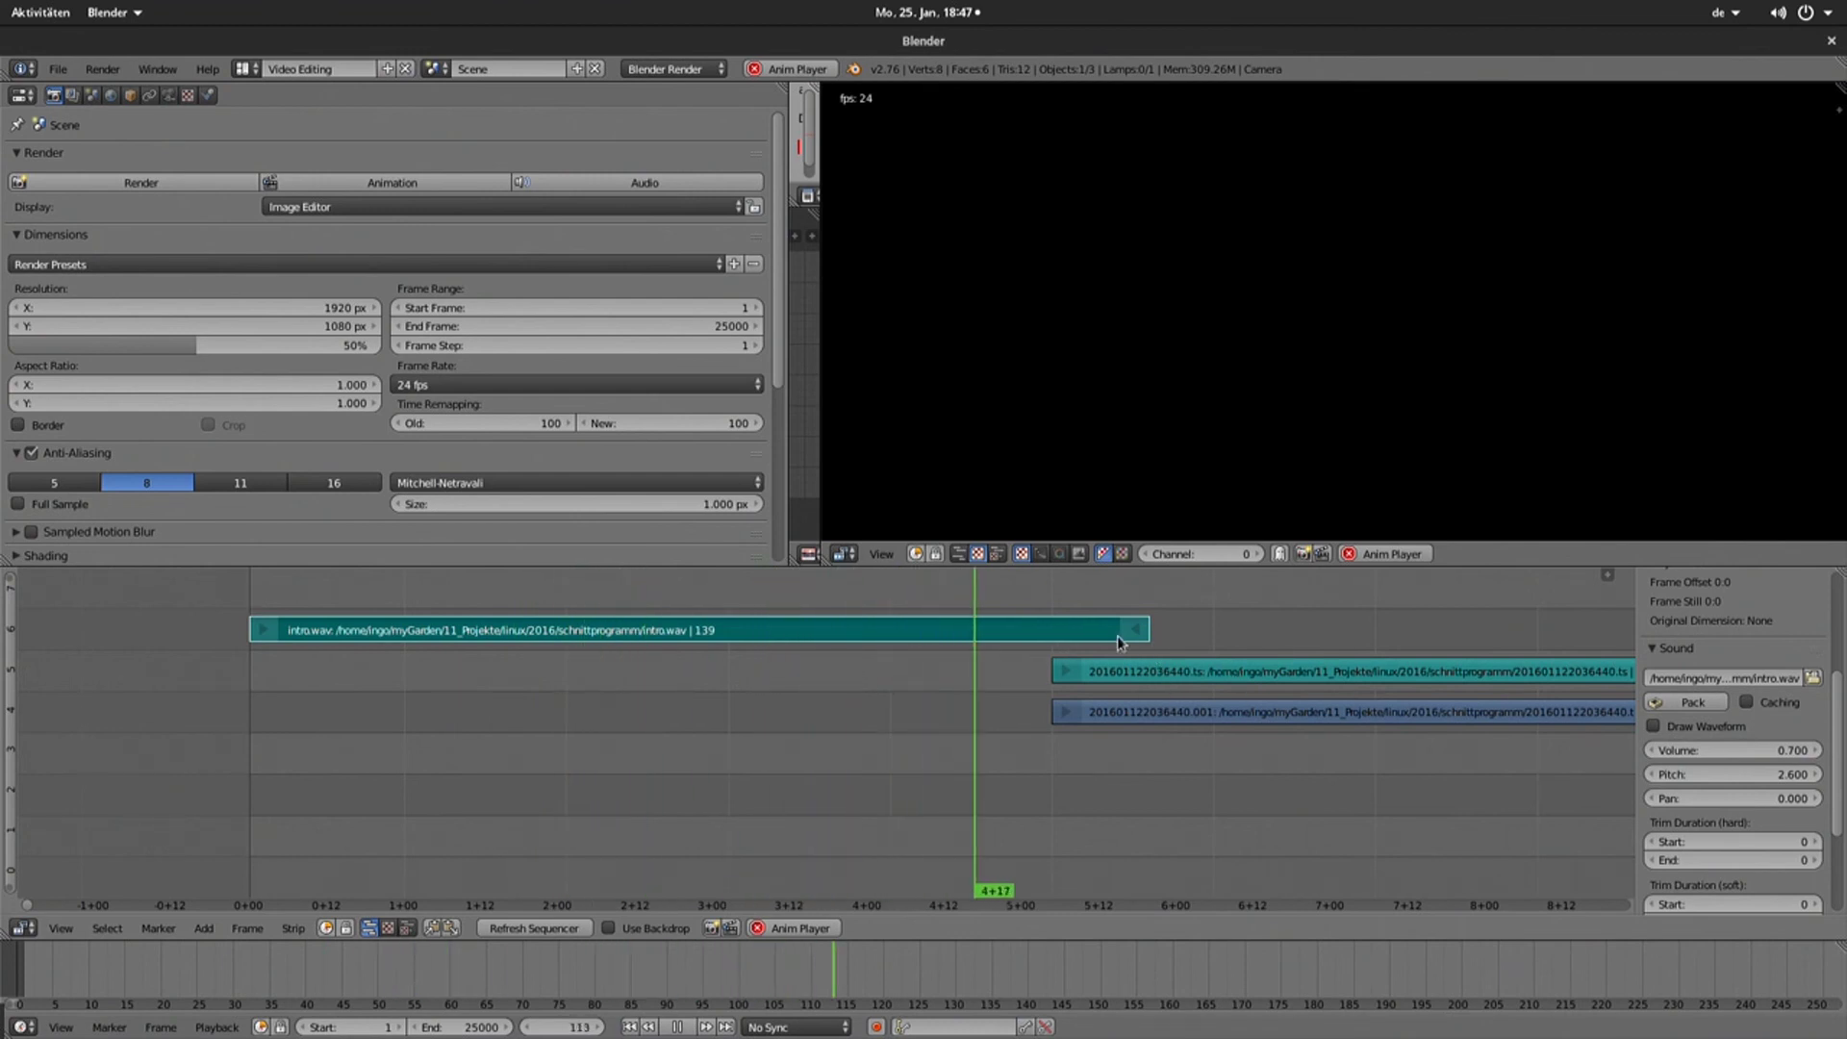
key(alt+a)
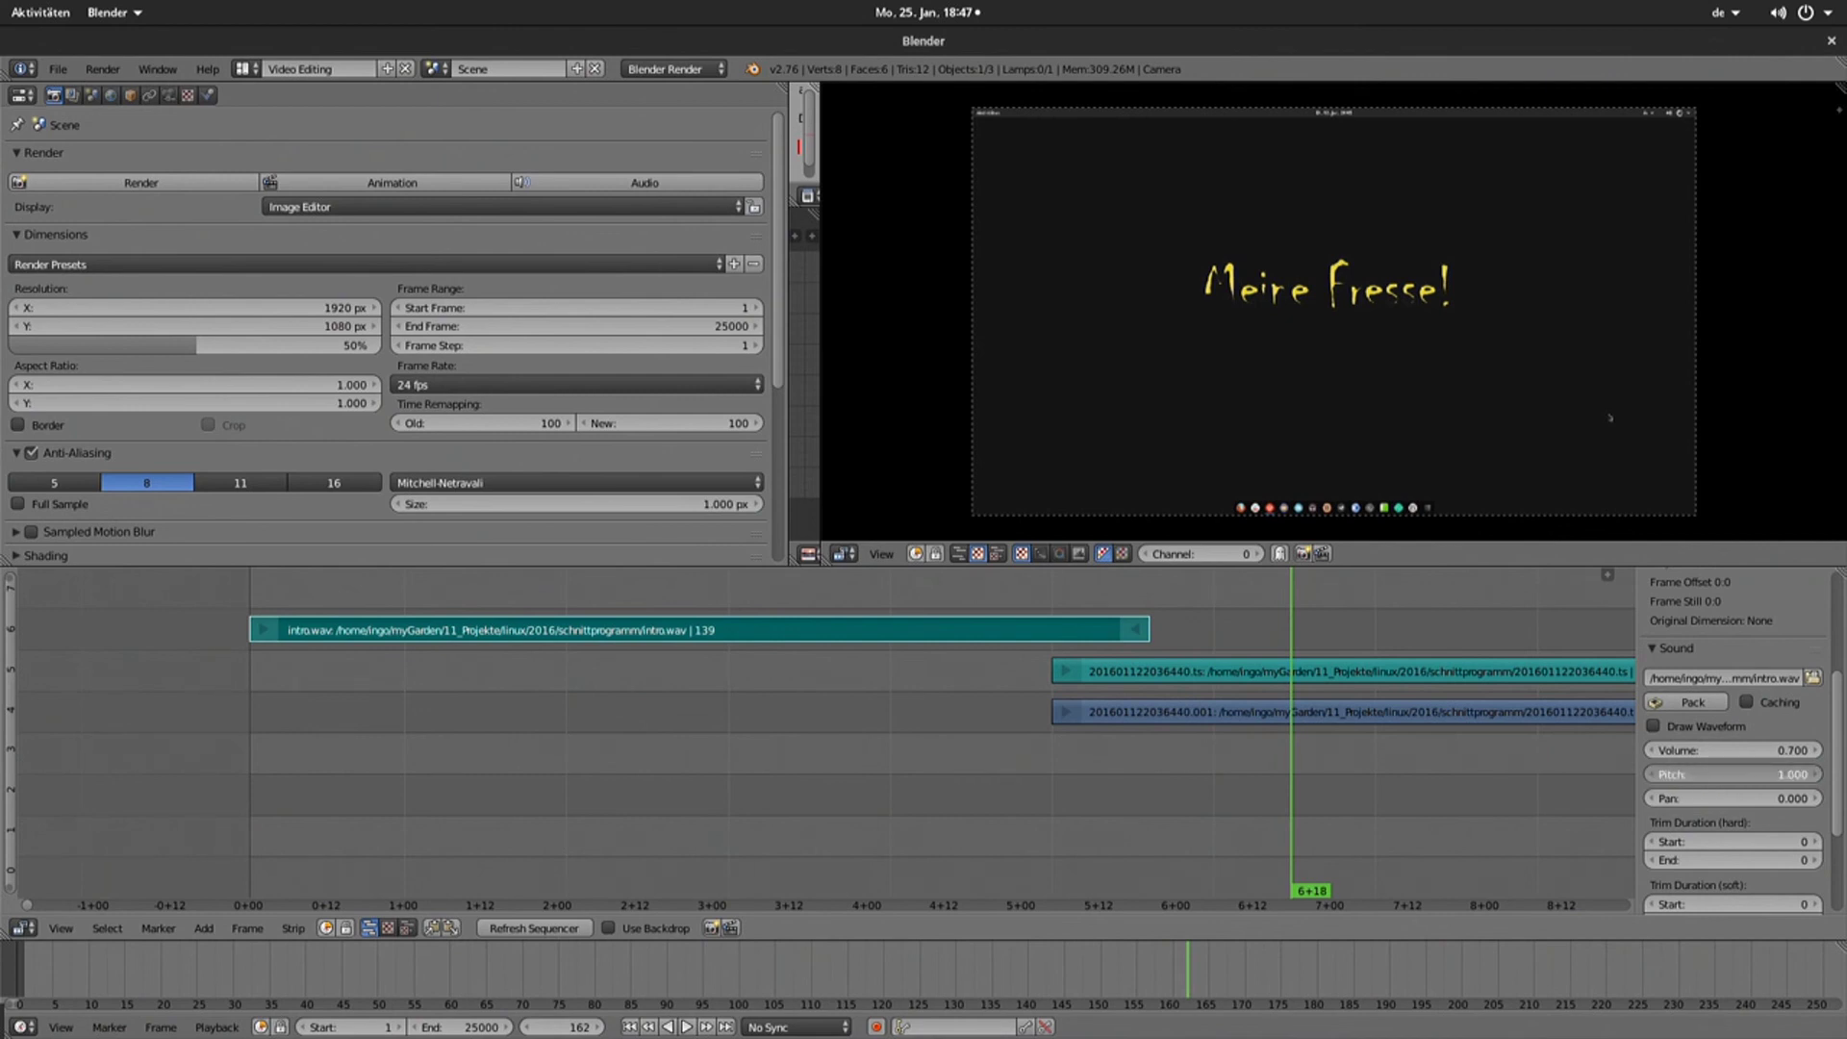
- Try intro pitch 1.200, then settle on 1.500 and replay it
drag(1731, 775, 1760, 774)
click(260, 679)
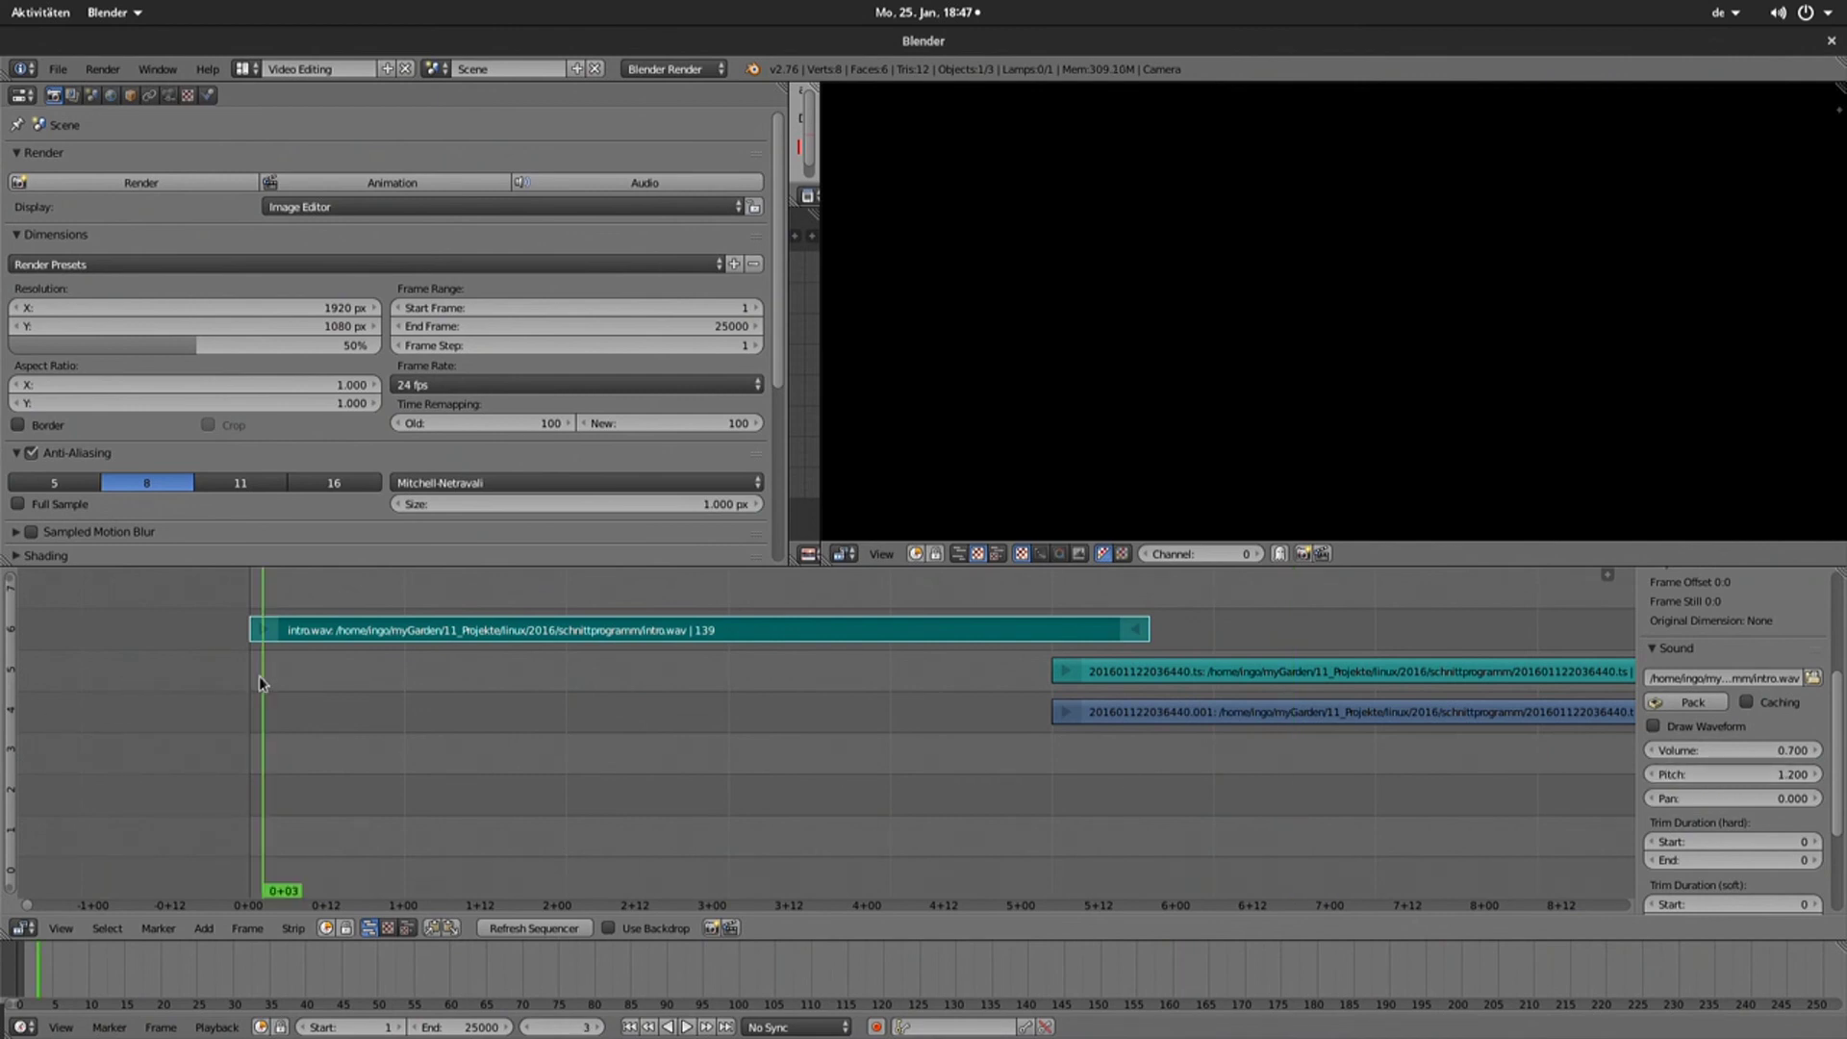
key(alt+a)
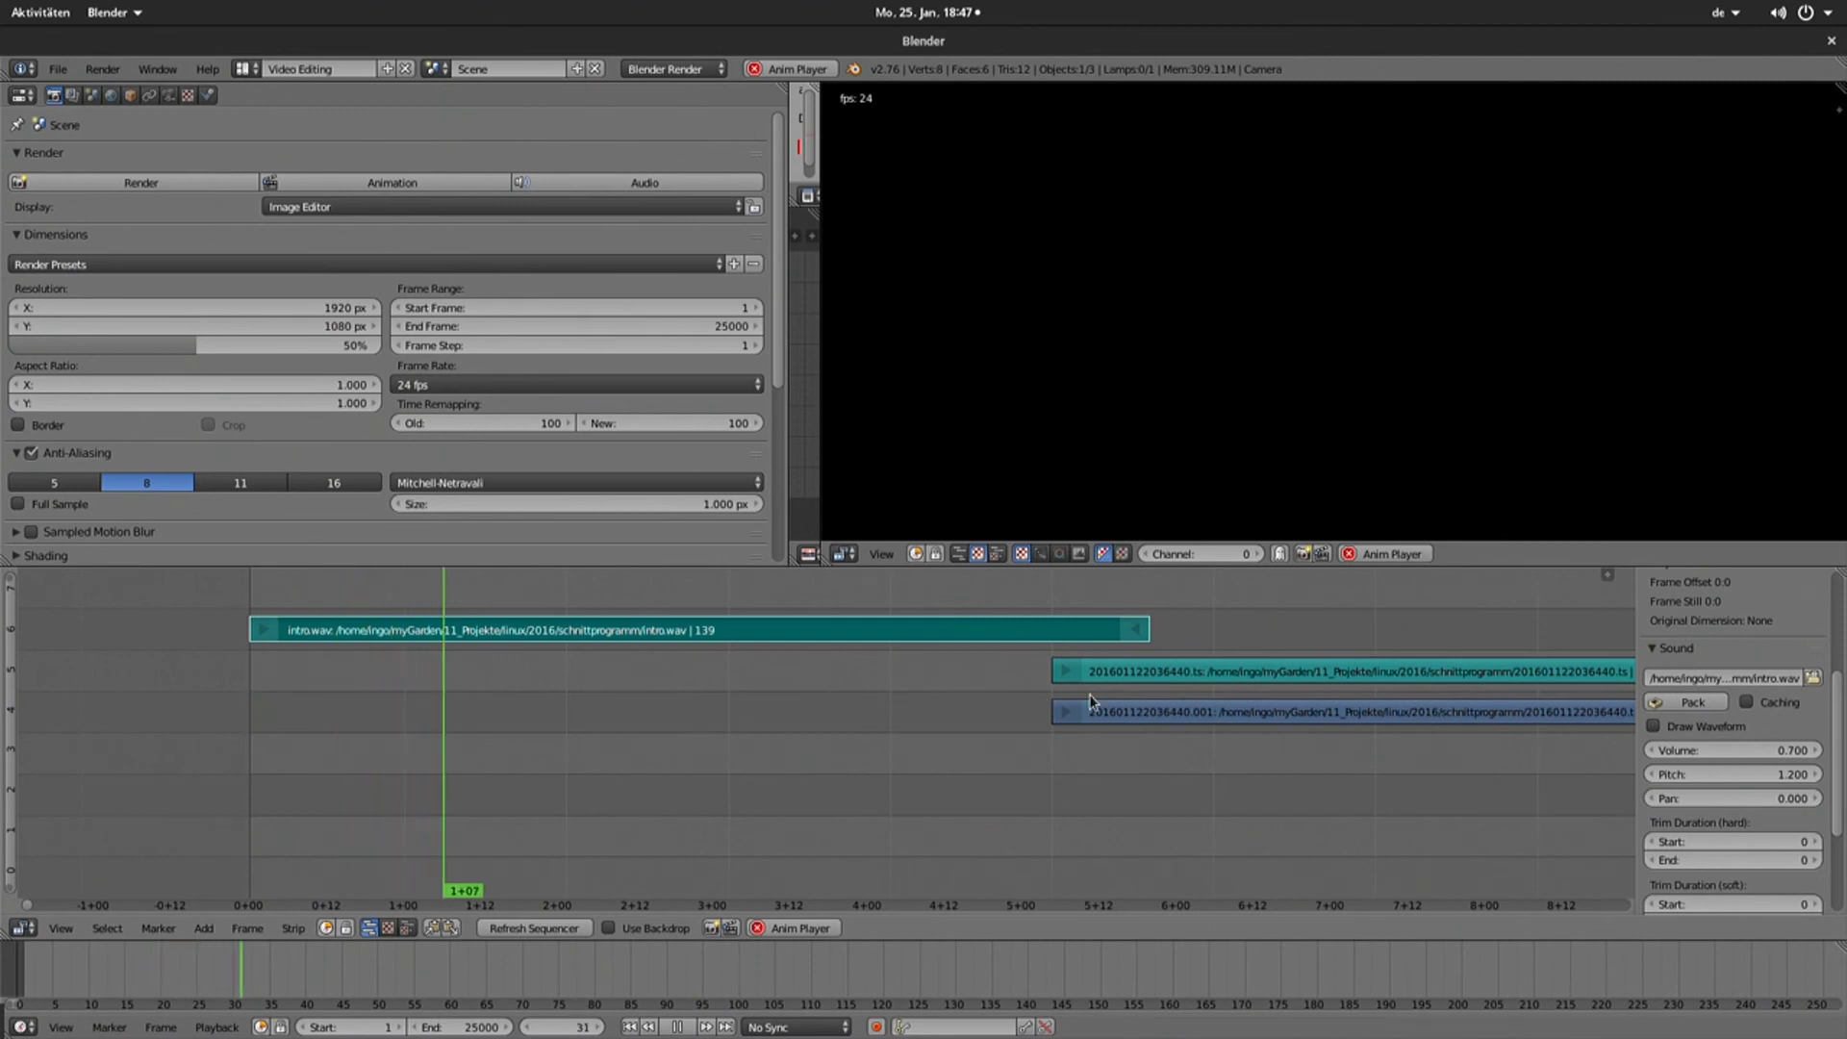
key(alt+a)
click(1816, 775)
click(342, 677)
key(alt+a)
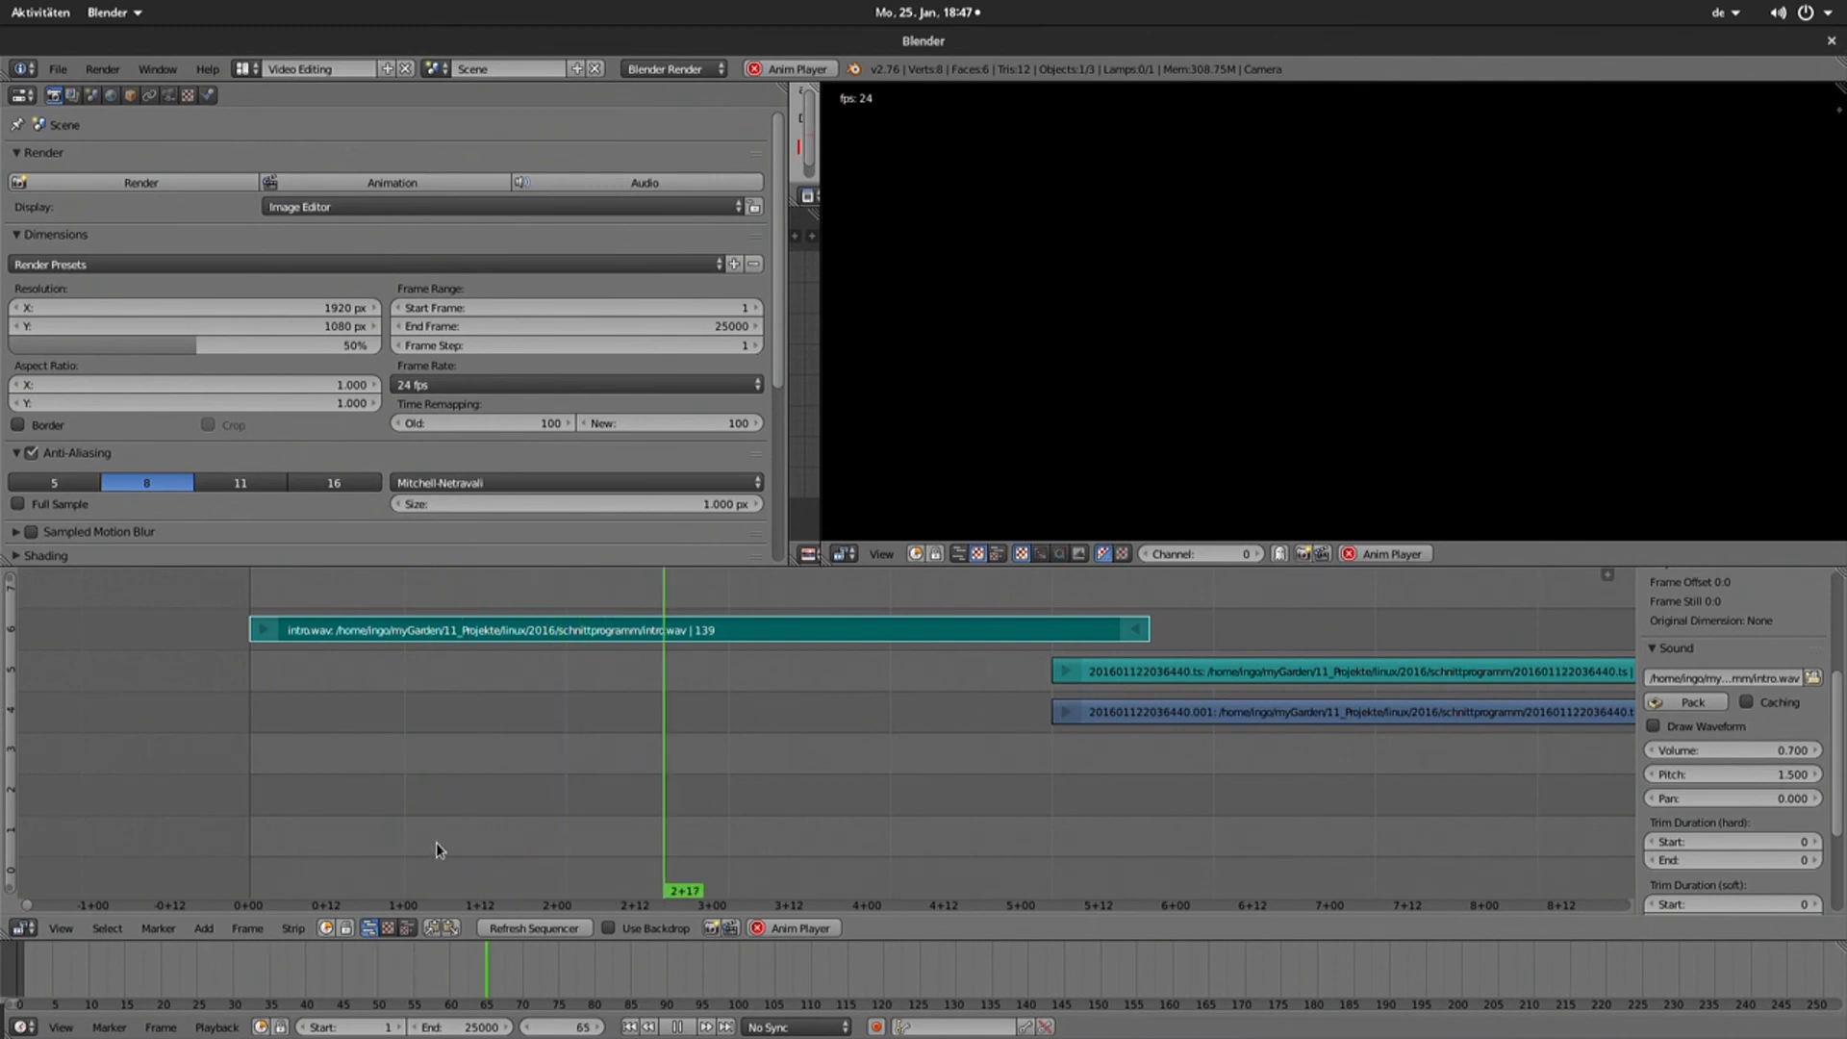
- Cancel a 'Play Animation' command search and stop the playback
key(space)
text(Play Animatio)
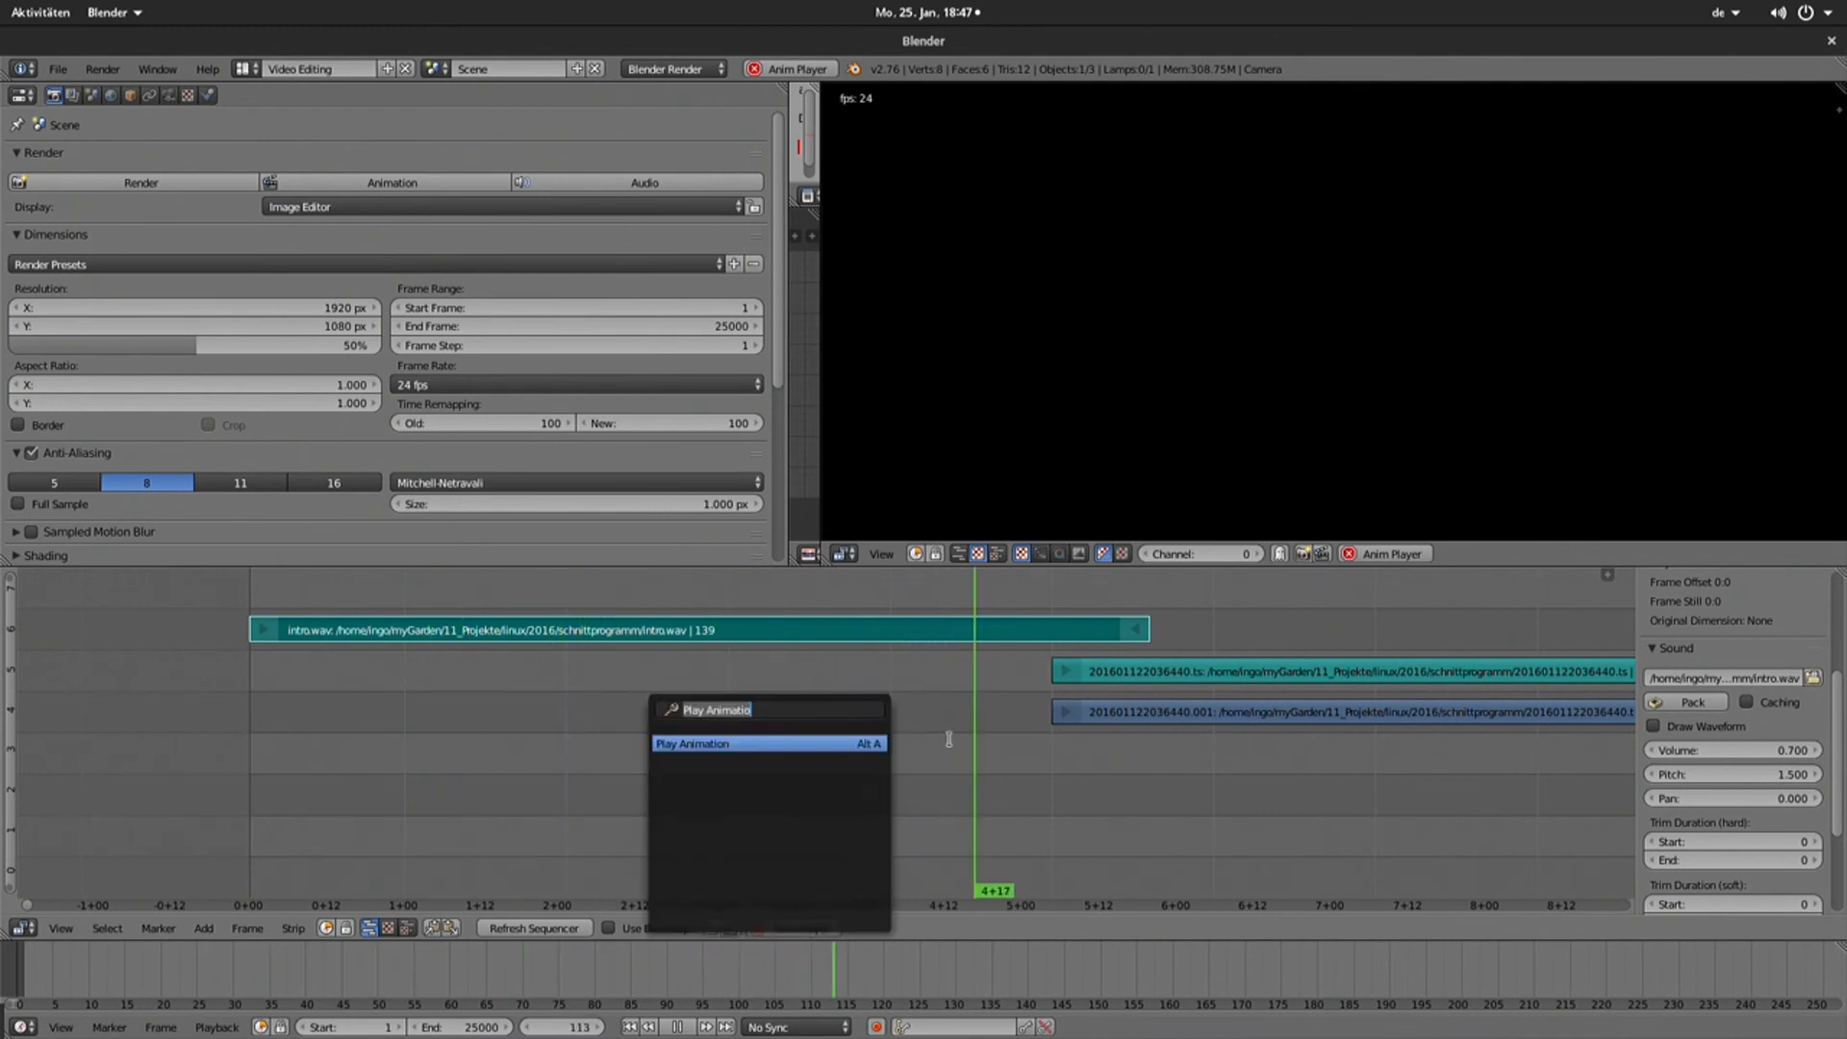
key(BackSpace)
key(Escape)
key(alt+a)
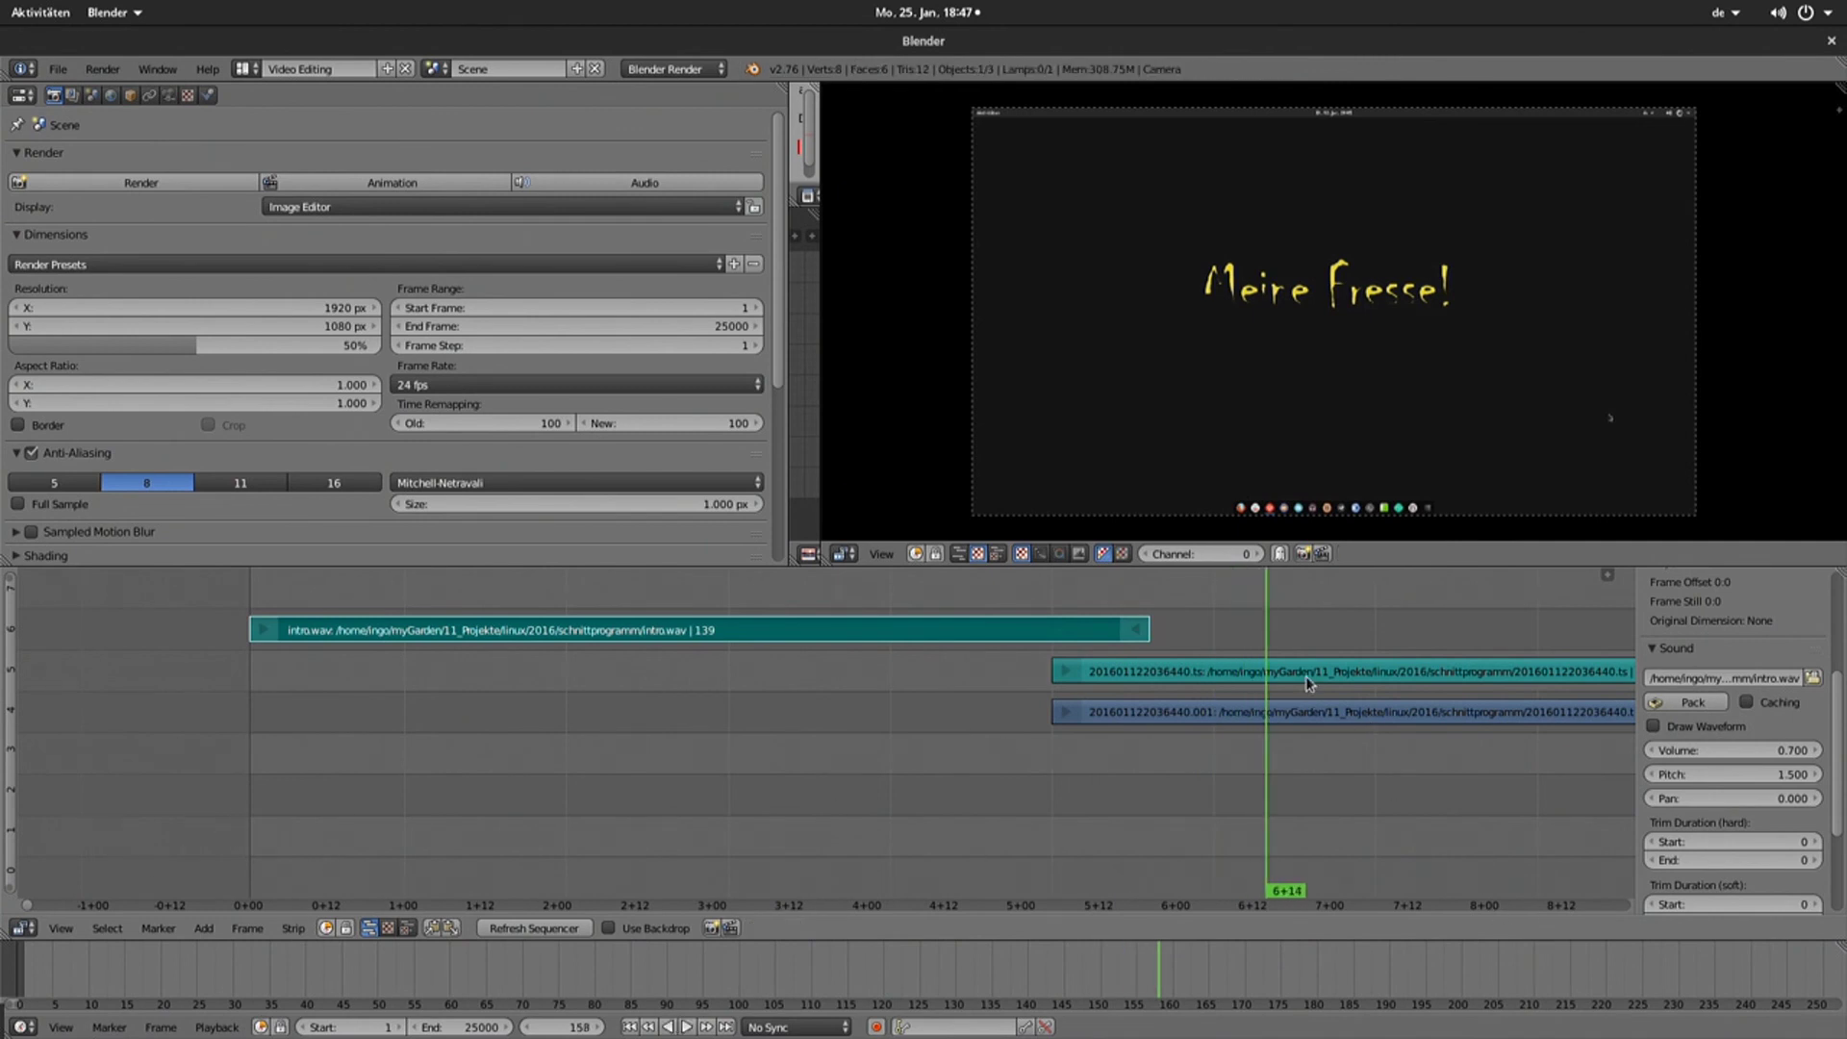
- Select the .ts sound strip, then inspect the 201601122036440.001 movie strip's properties
click(1270, 685)
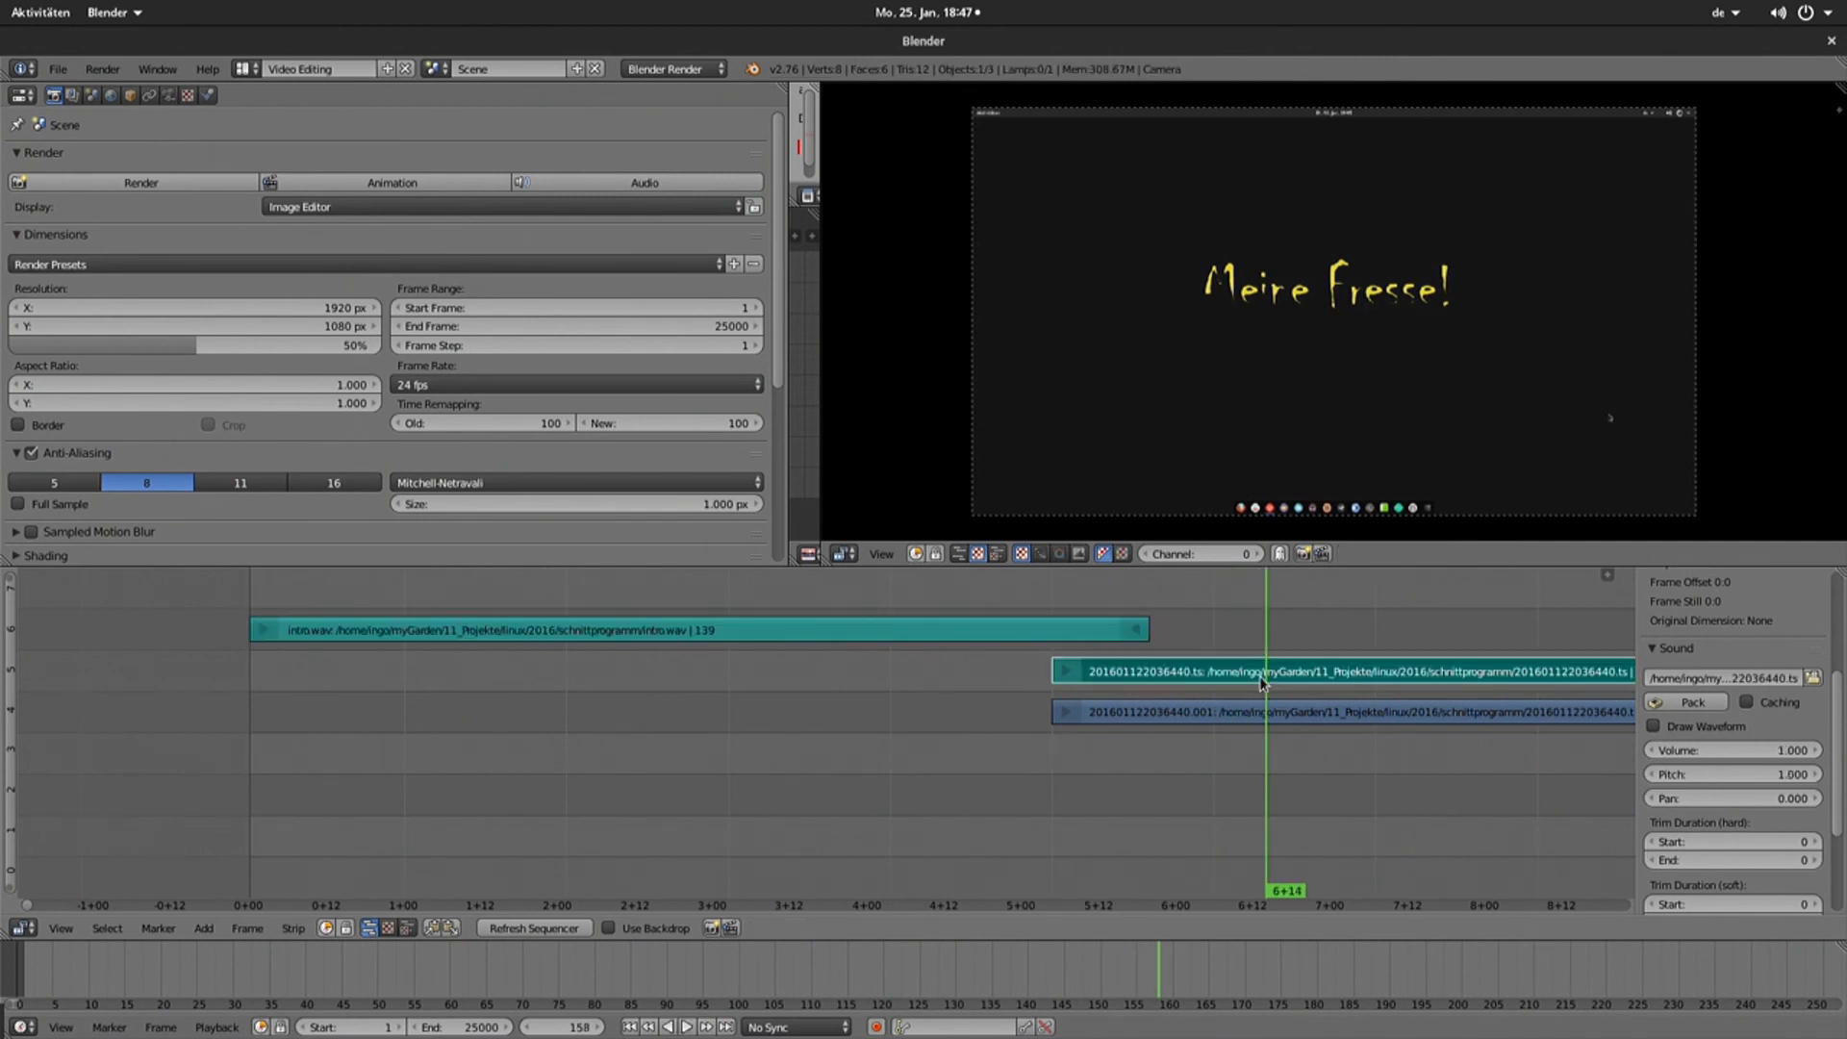
click(1231, 717)
scroll(1751, 756, down, 2)
scroll(1763, 768, down, 4)
scroll(1744, 816, down, 2)
scroll(1745, 816, down, 3)
scroll(1746, 815, up, 3)
scroll(1745, 816, up, 3)
scroll(1747, 816, up, 2)
scroll(1746, 816, up, 2)
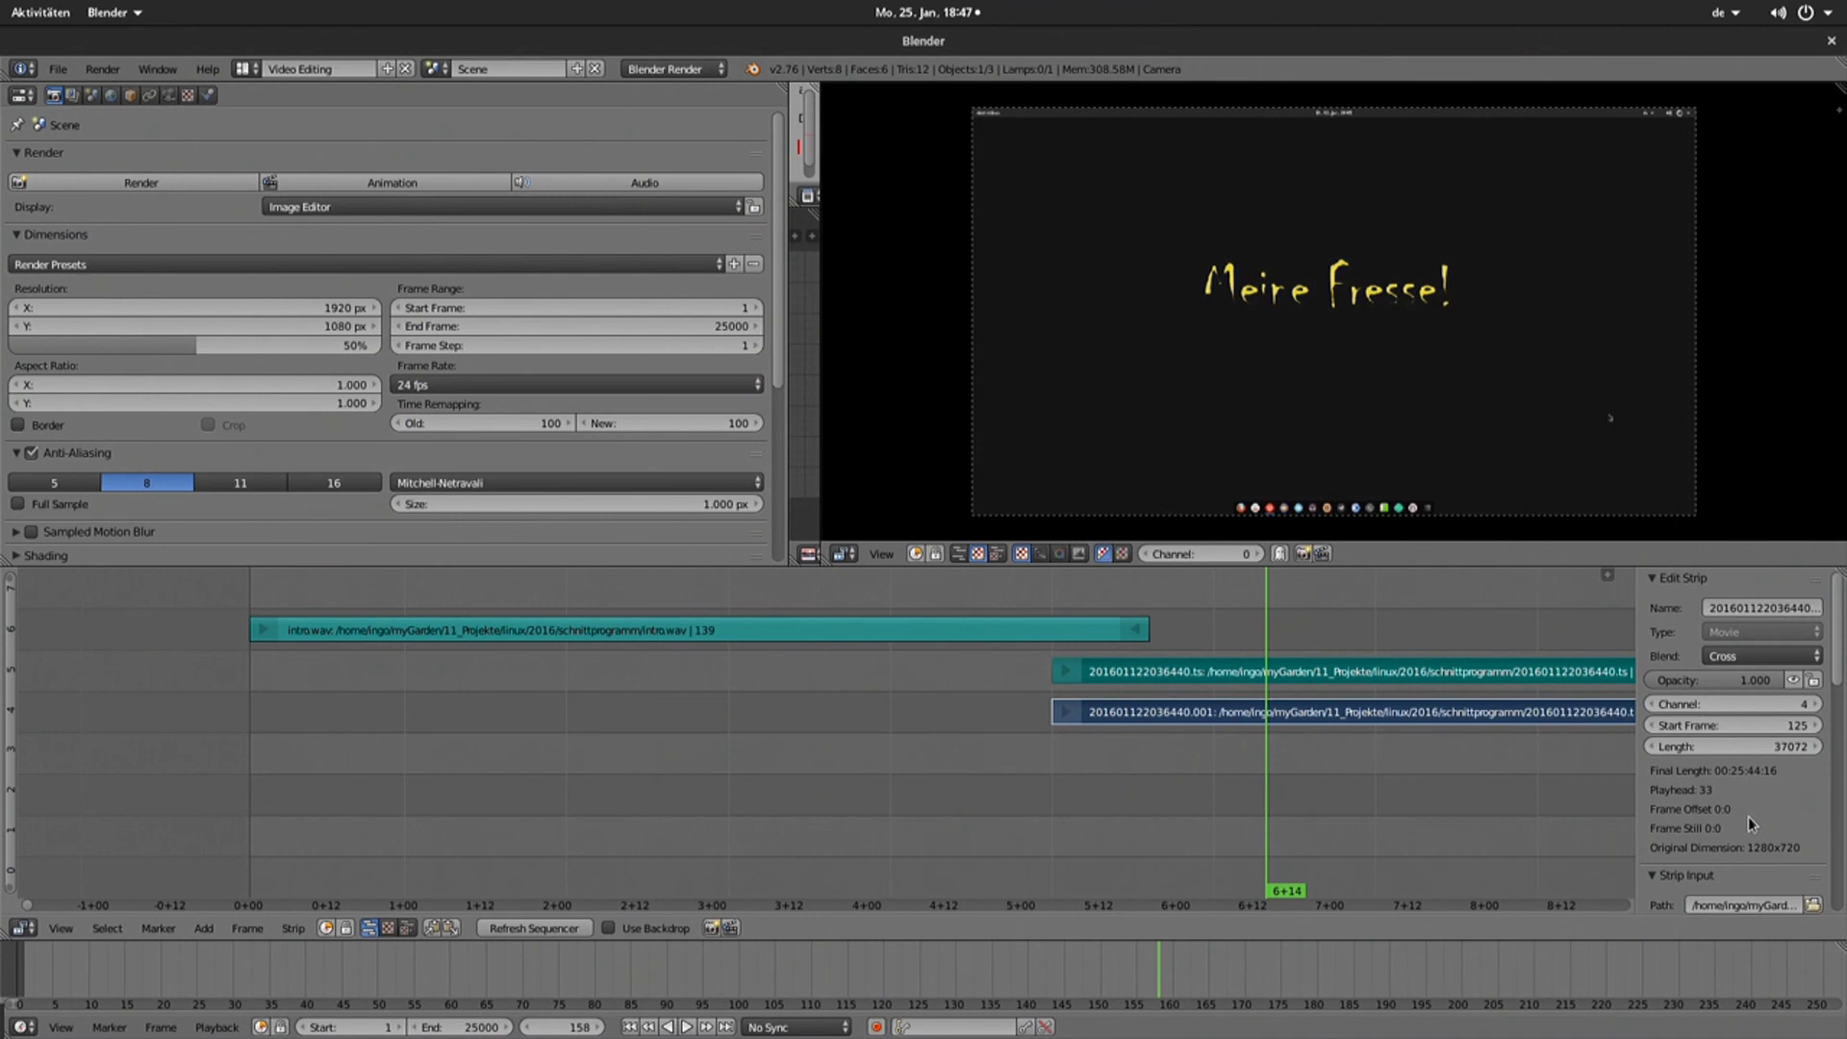
scroll(1733, 822, down, 2)
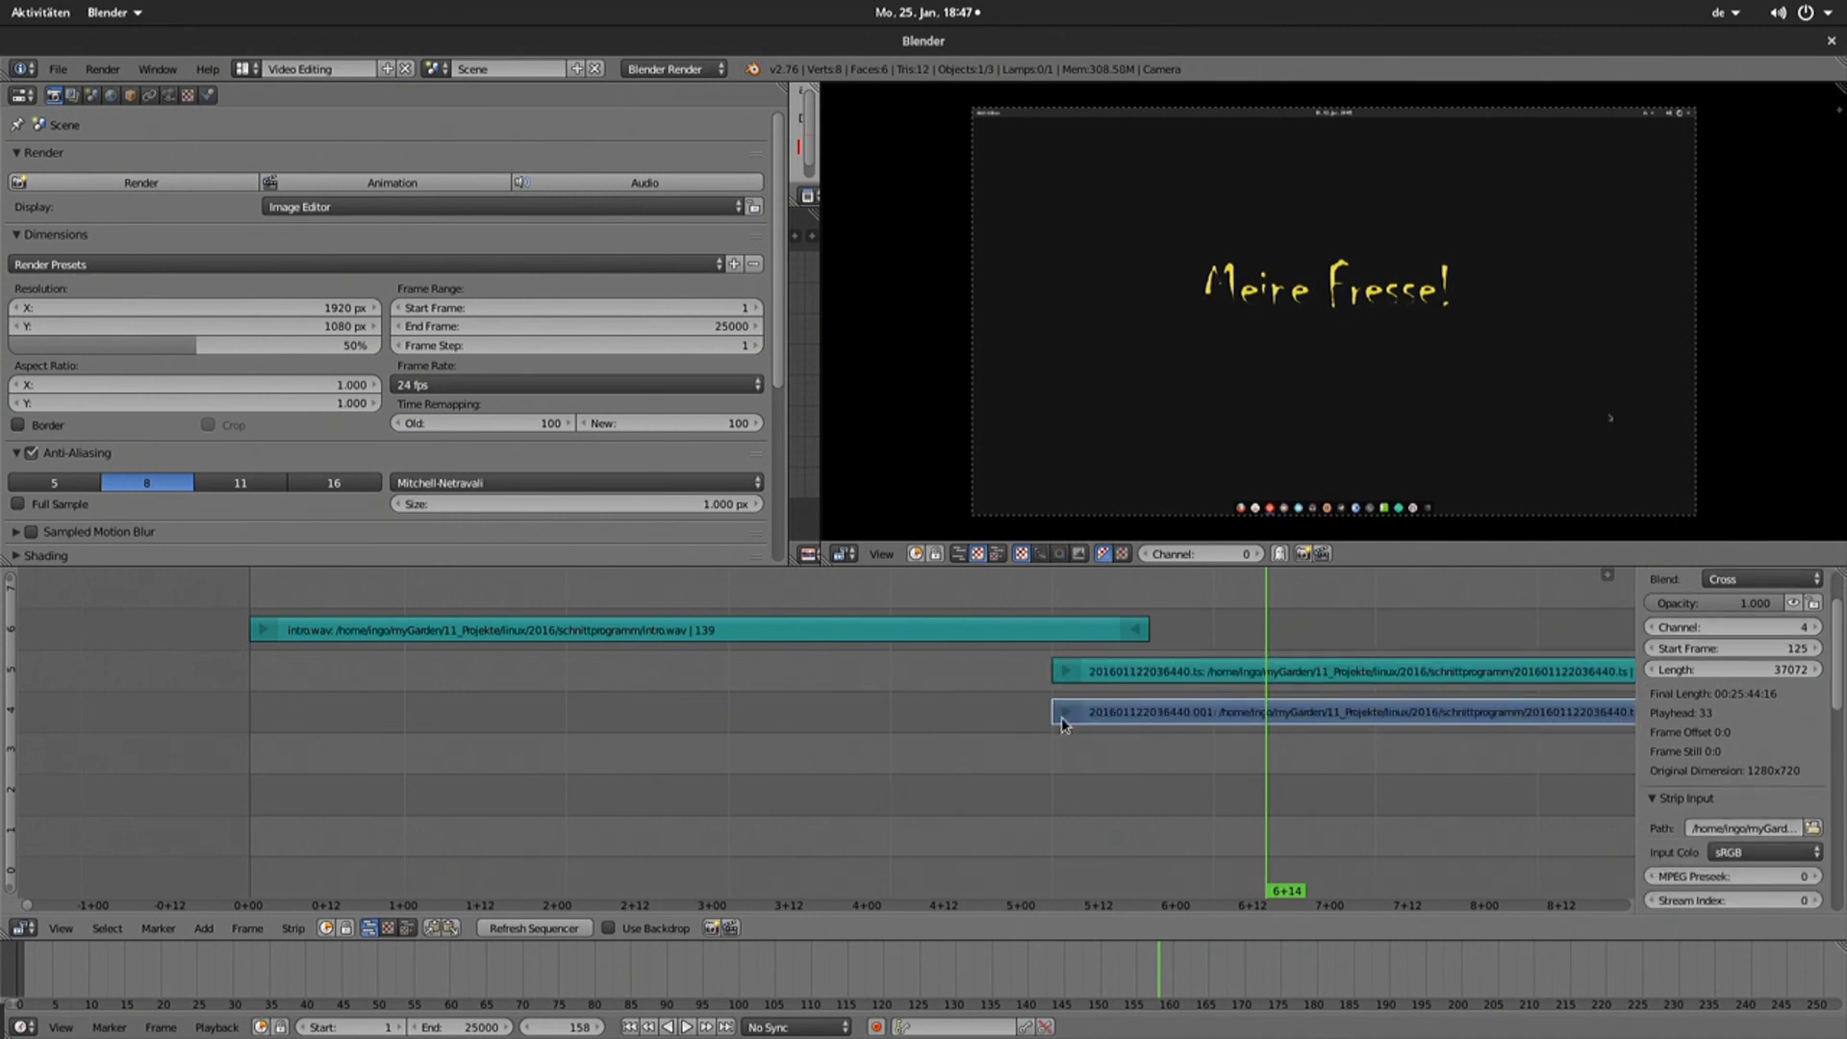
- Reselect the 201601122036440.ts sound strip and raise its Pitch to 1.700
click(1115, 677)
scroll(1718, 723, down, 2)
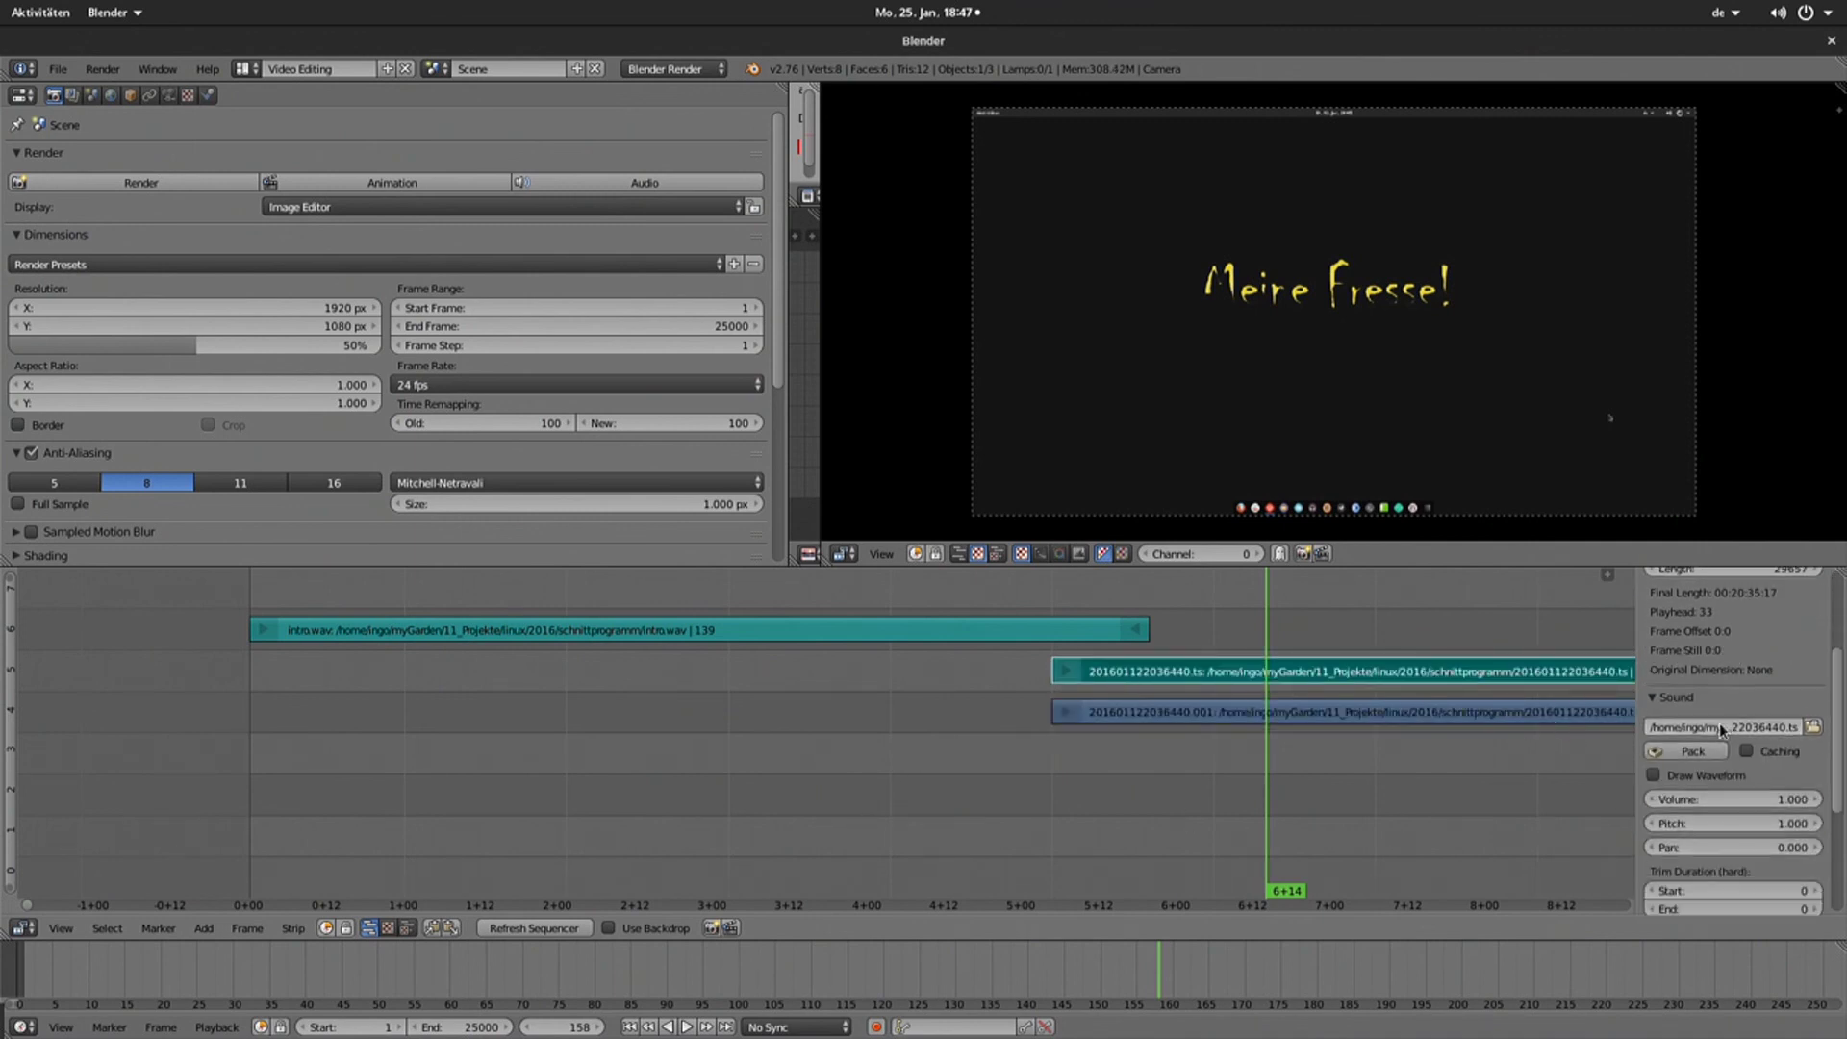
scroll(1709, 736, down, 2)
scroll(1705, 782, down, 2)
scroll(1728, 787, up, 2)
scroll(1721, 793, down, 2)
drag(1777, 747, 1823, 746)
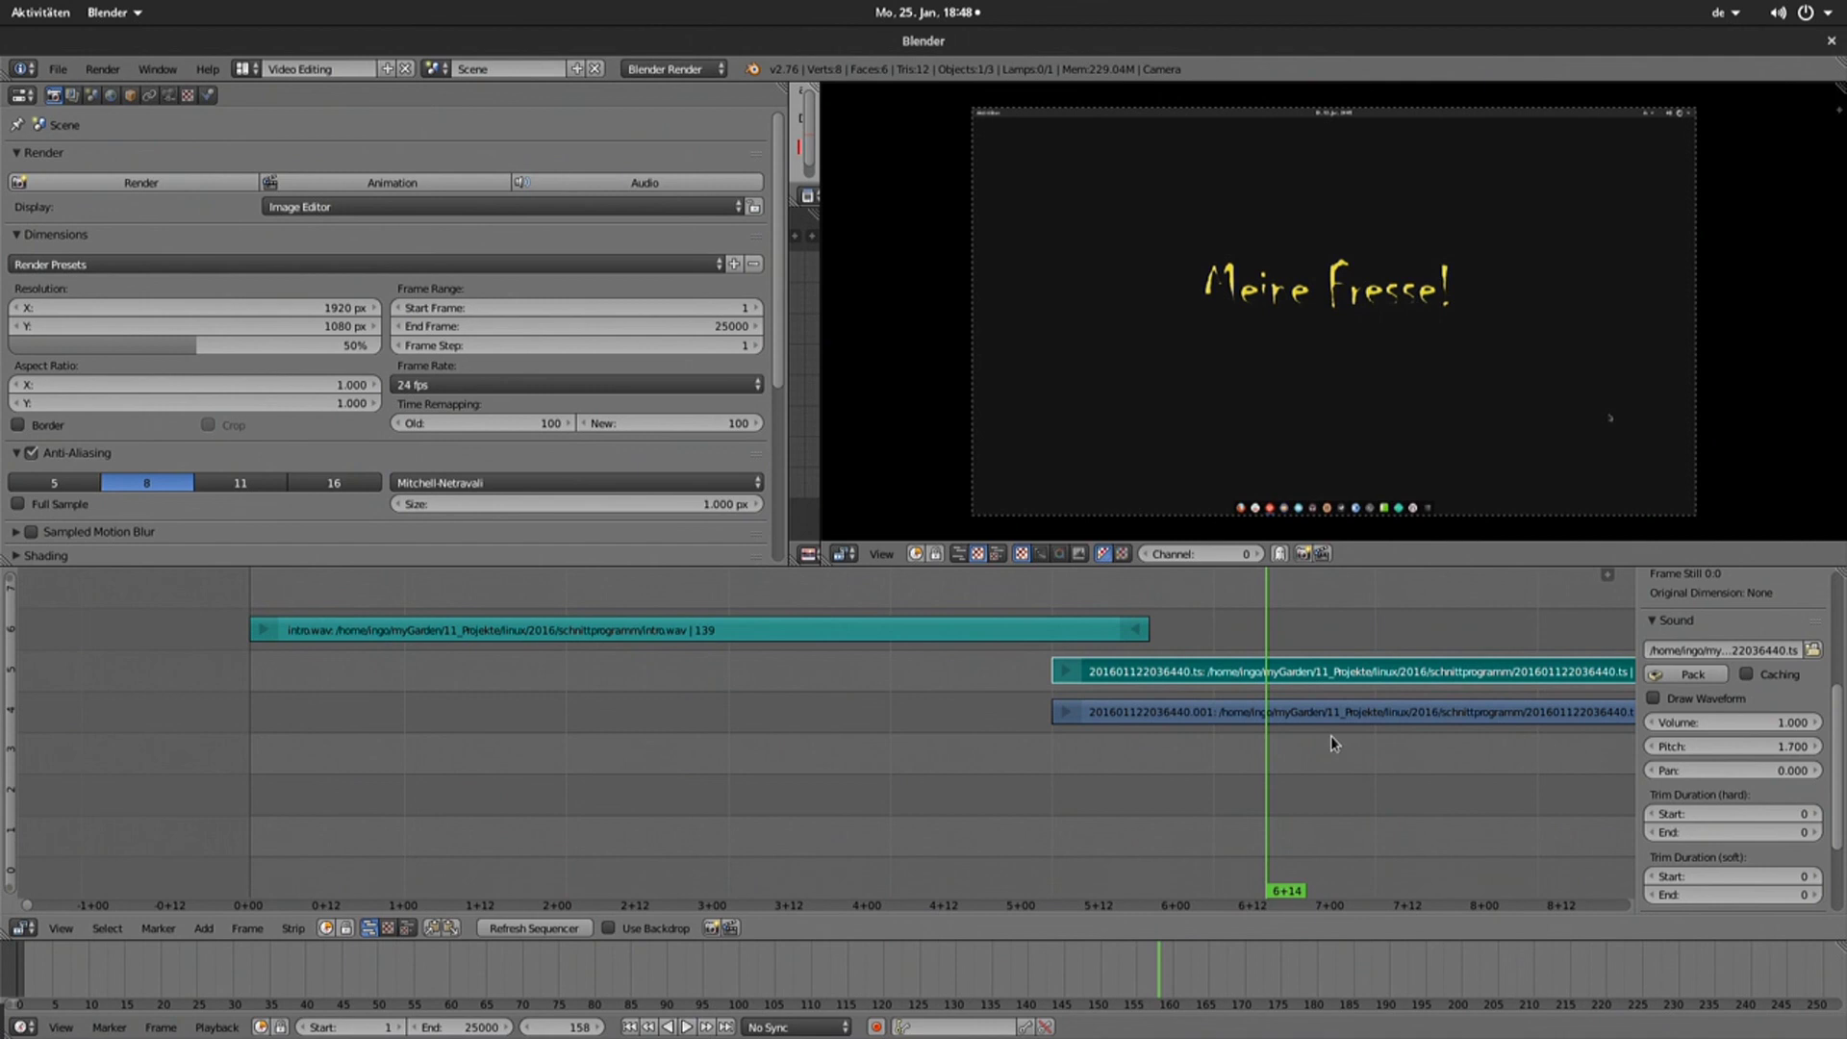
drag(1020, 596, 984, 602)
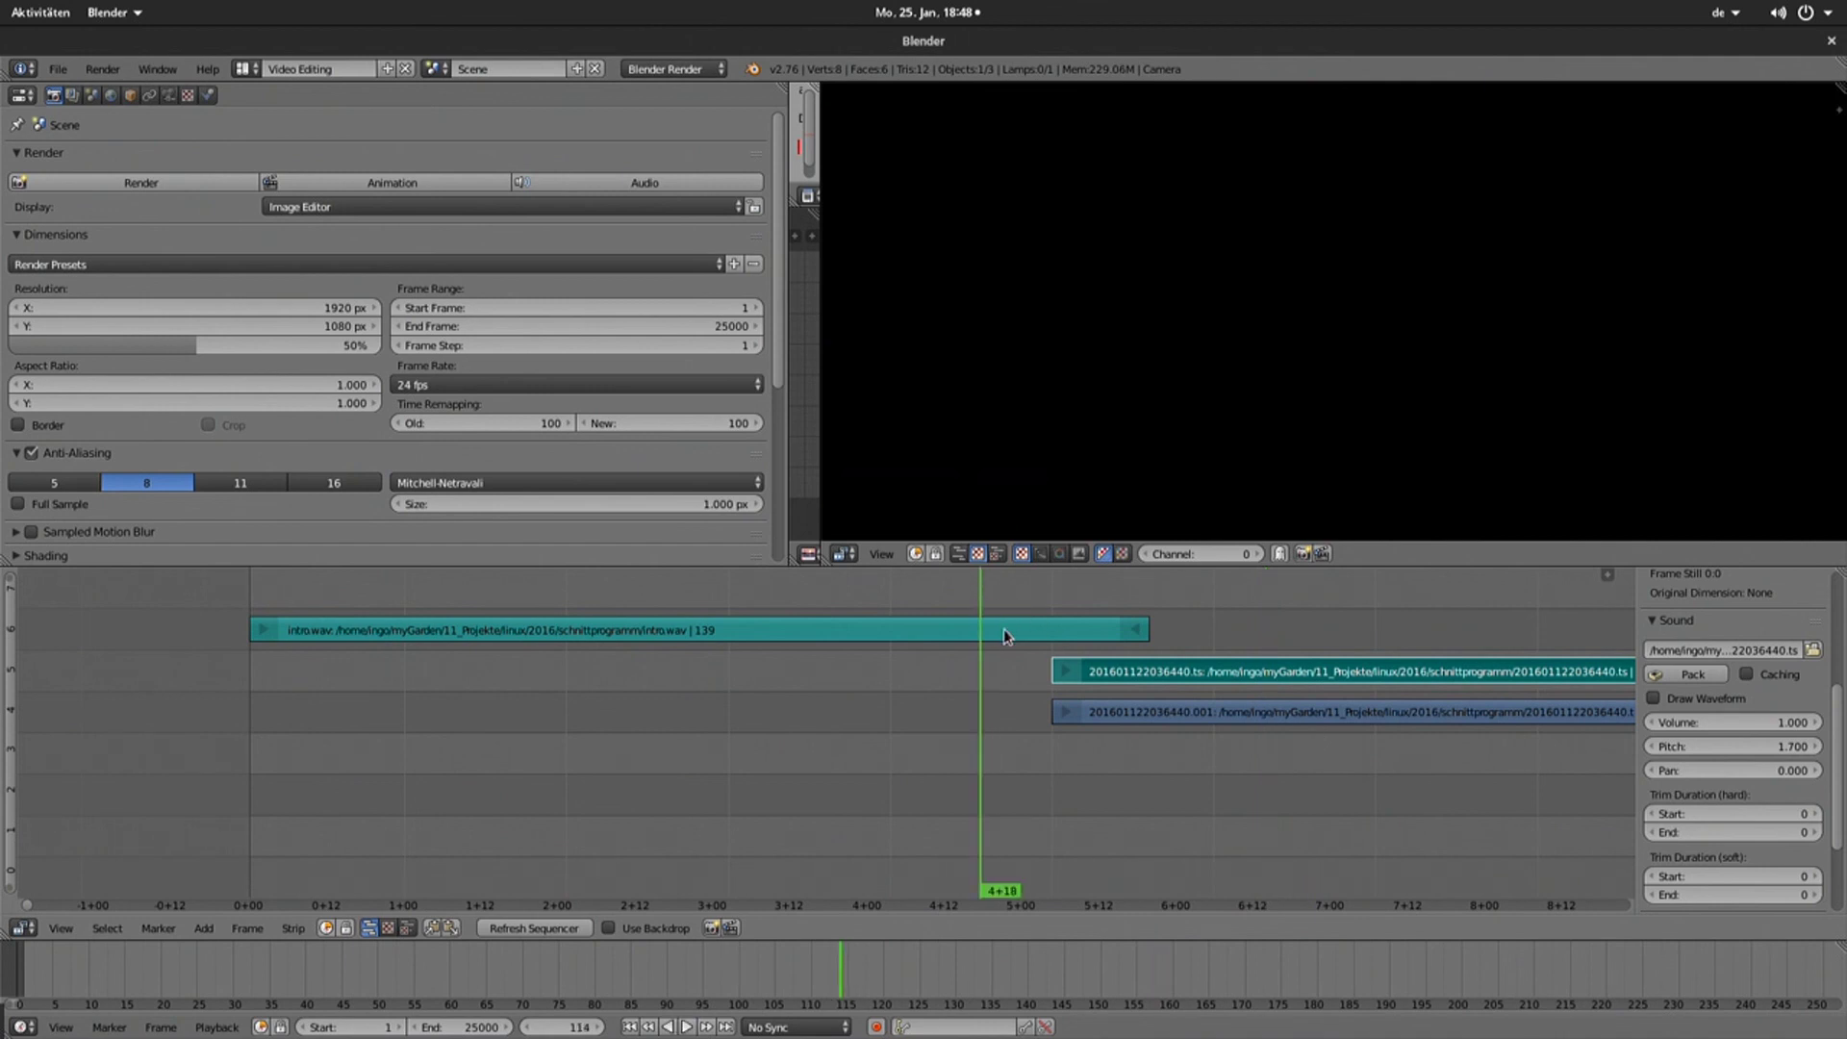
- Play the sequence from frame 114 and zoom out the sequencer while it runs
key(alt+a)
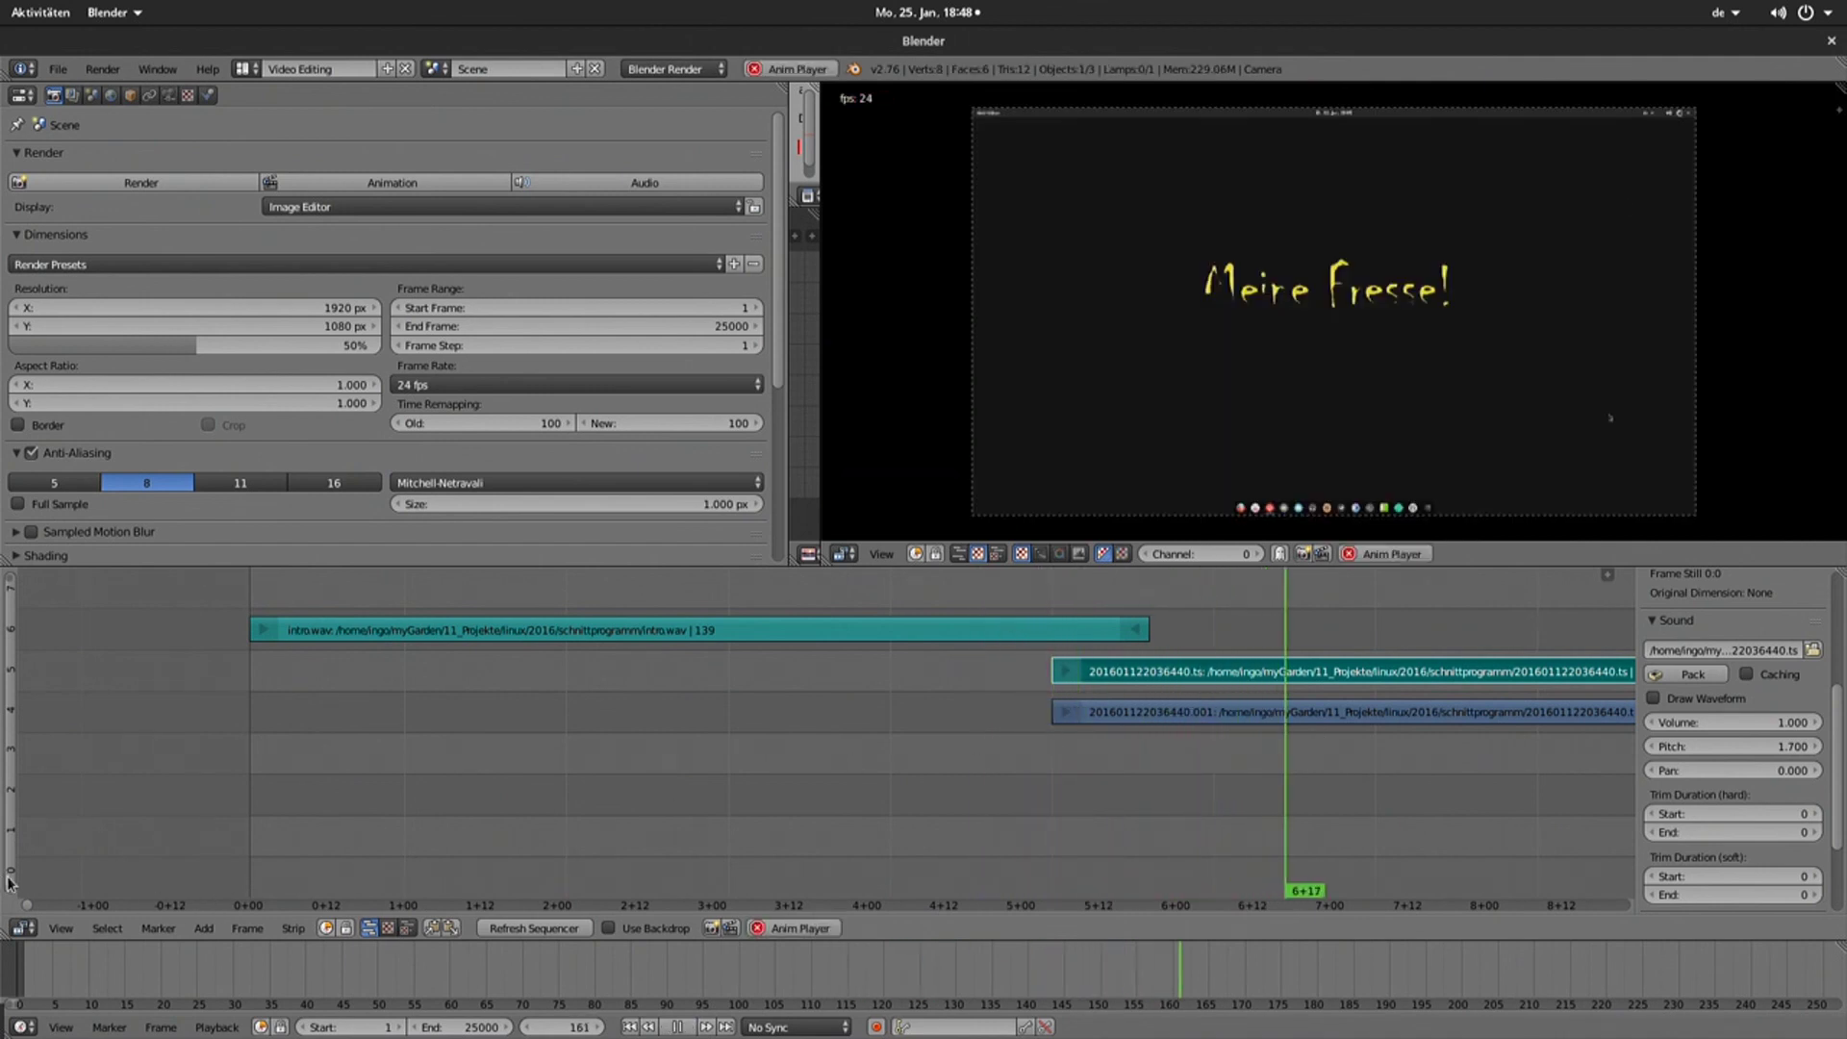
scroll(1212, 816, down, 2)
scroll(1212, 816, down, 2)
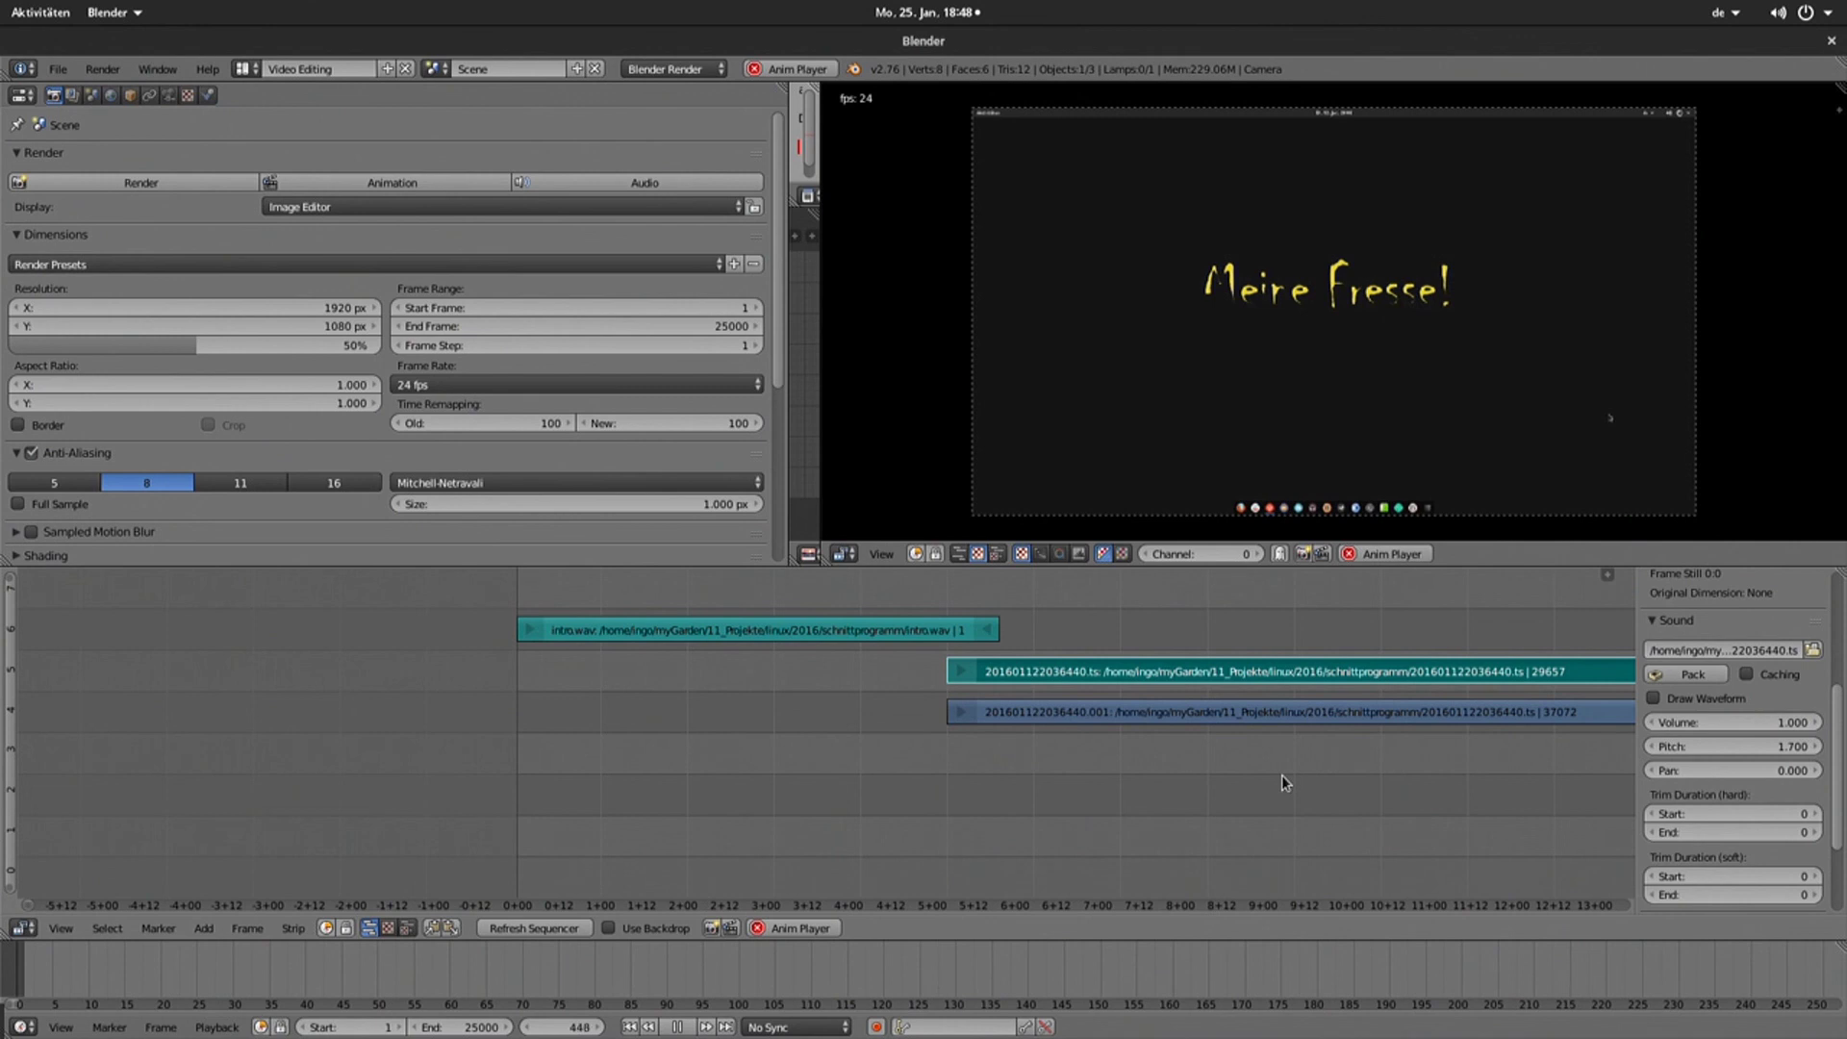
- Stop playback at frame 452 and zoom the sequencer out over the multi-minute recording strips
key(alt+a)
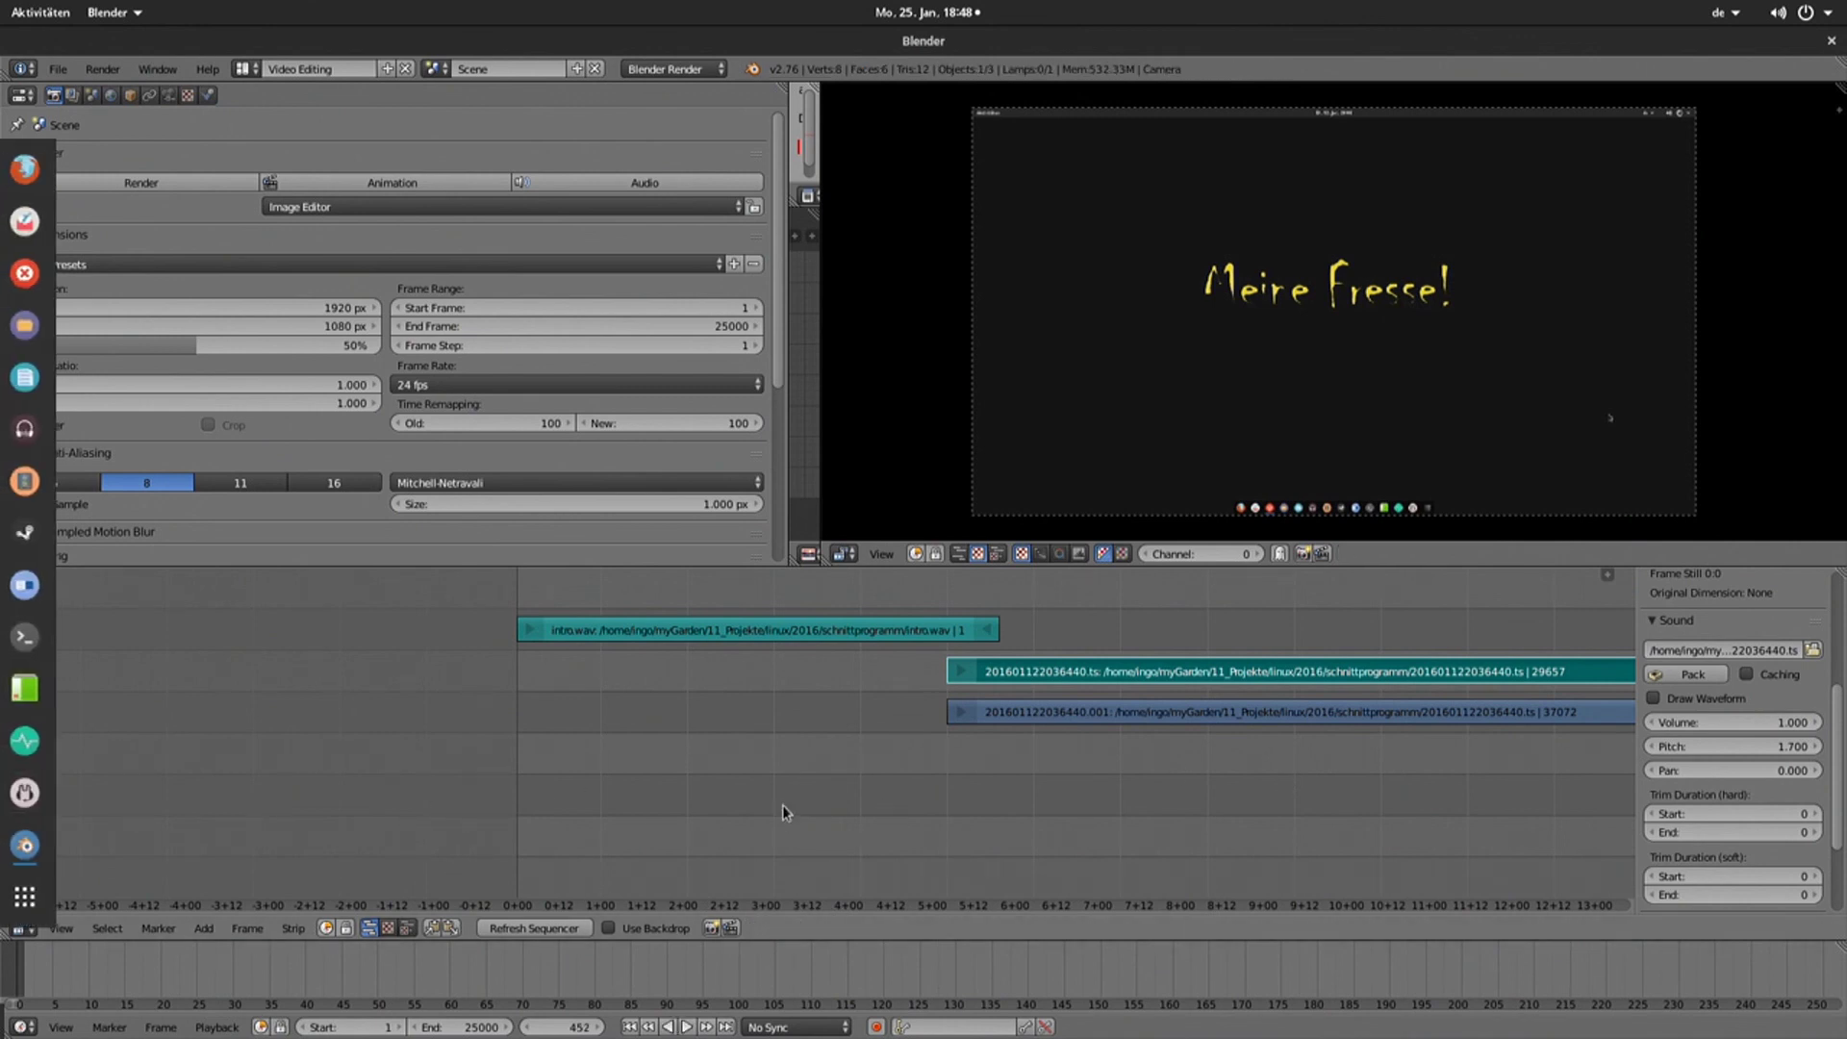
scroll(631, 904, right, 5)
scroll(643, 904, right, 7)
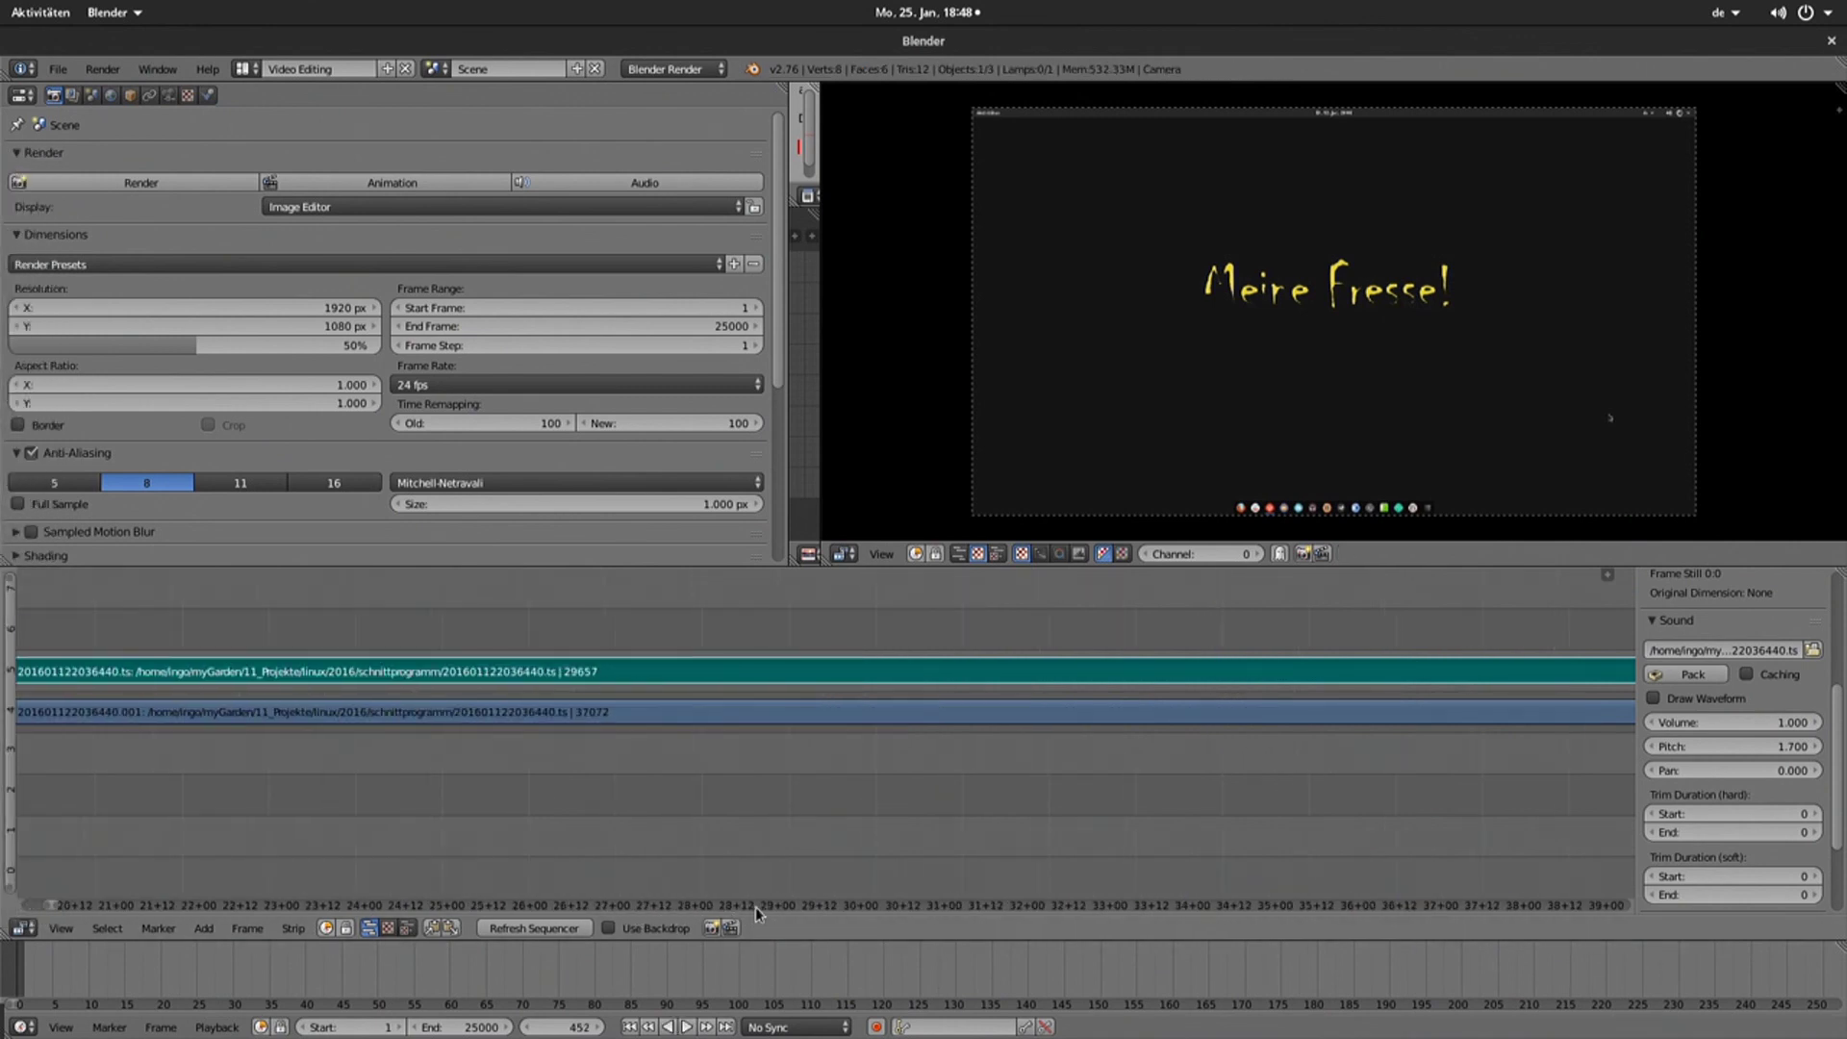
scroll(59, 903, down, 4)
scroll(116, 904, down, 3)
mouse_move(159, 906)
mouse_down()
mouse_move(790, 905)
mouse_move(658, 833)
mouse_move(364, 848)
mouse_up()
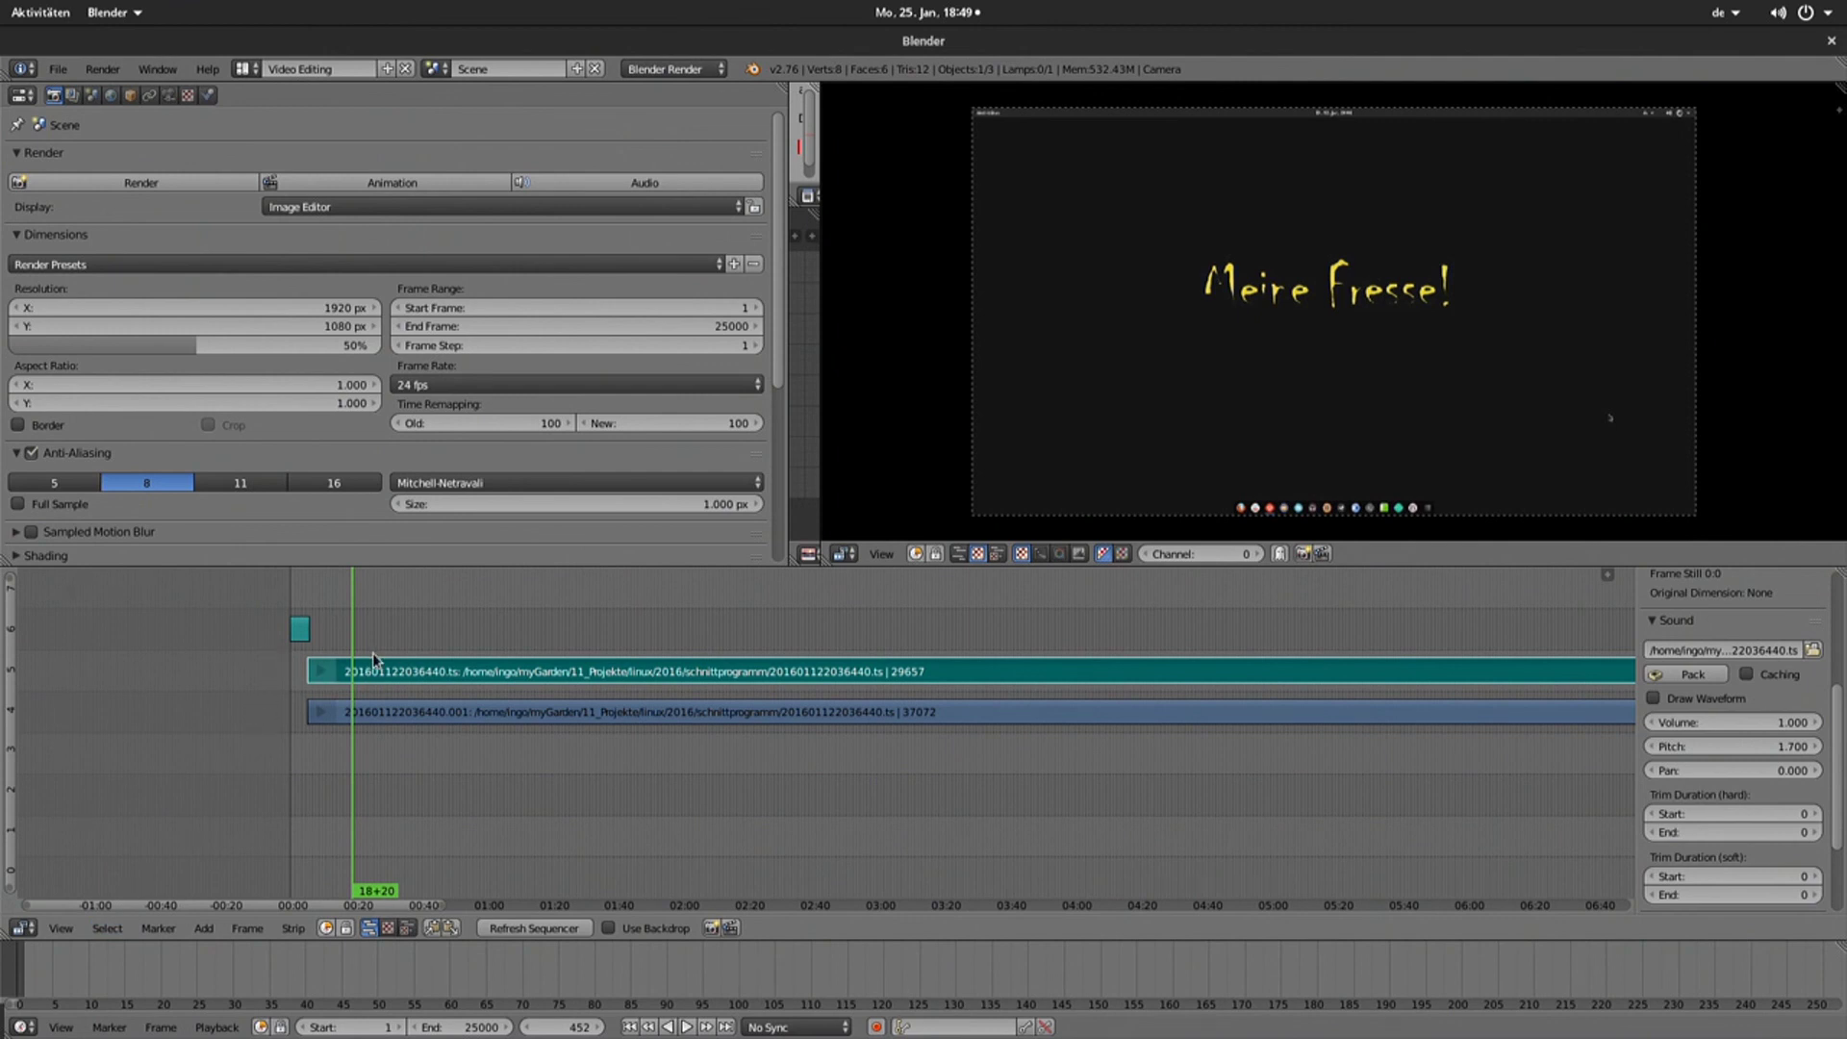
mouse_move(313, 907)
mouse_down()
mouse_move(533, 904)
mouse_move(902, 843)
mouse_move(321, 833)
mouse_up()
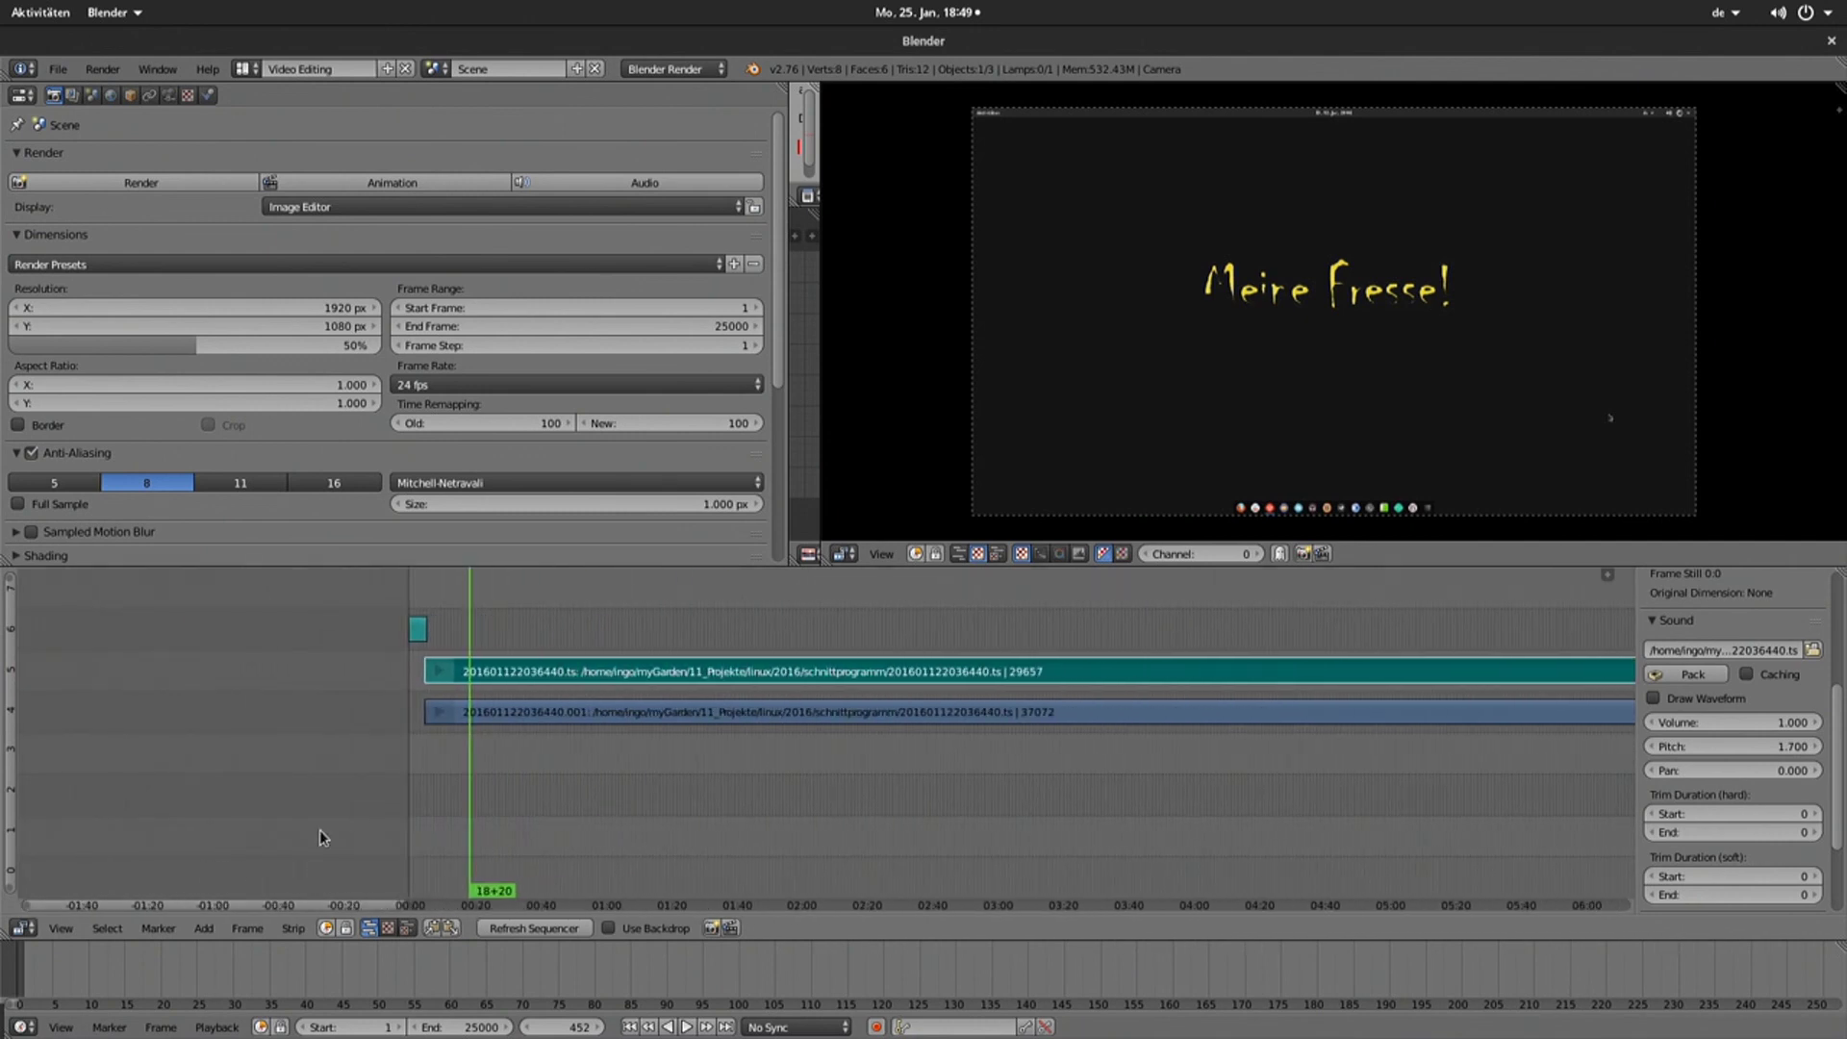